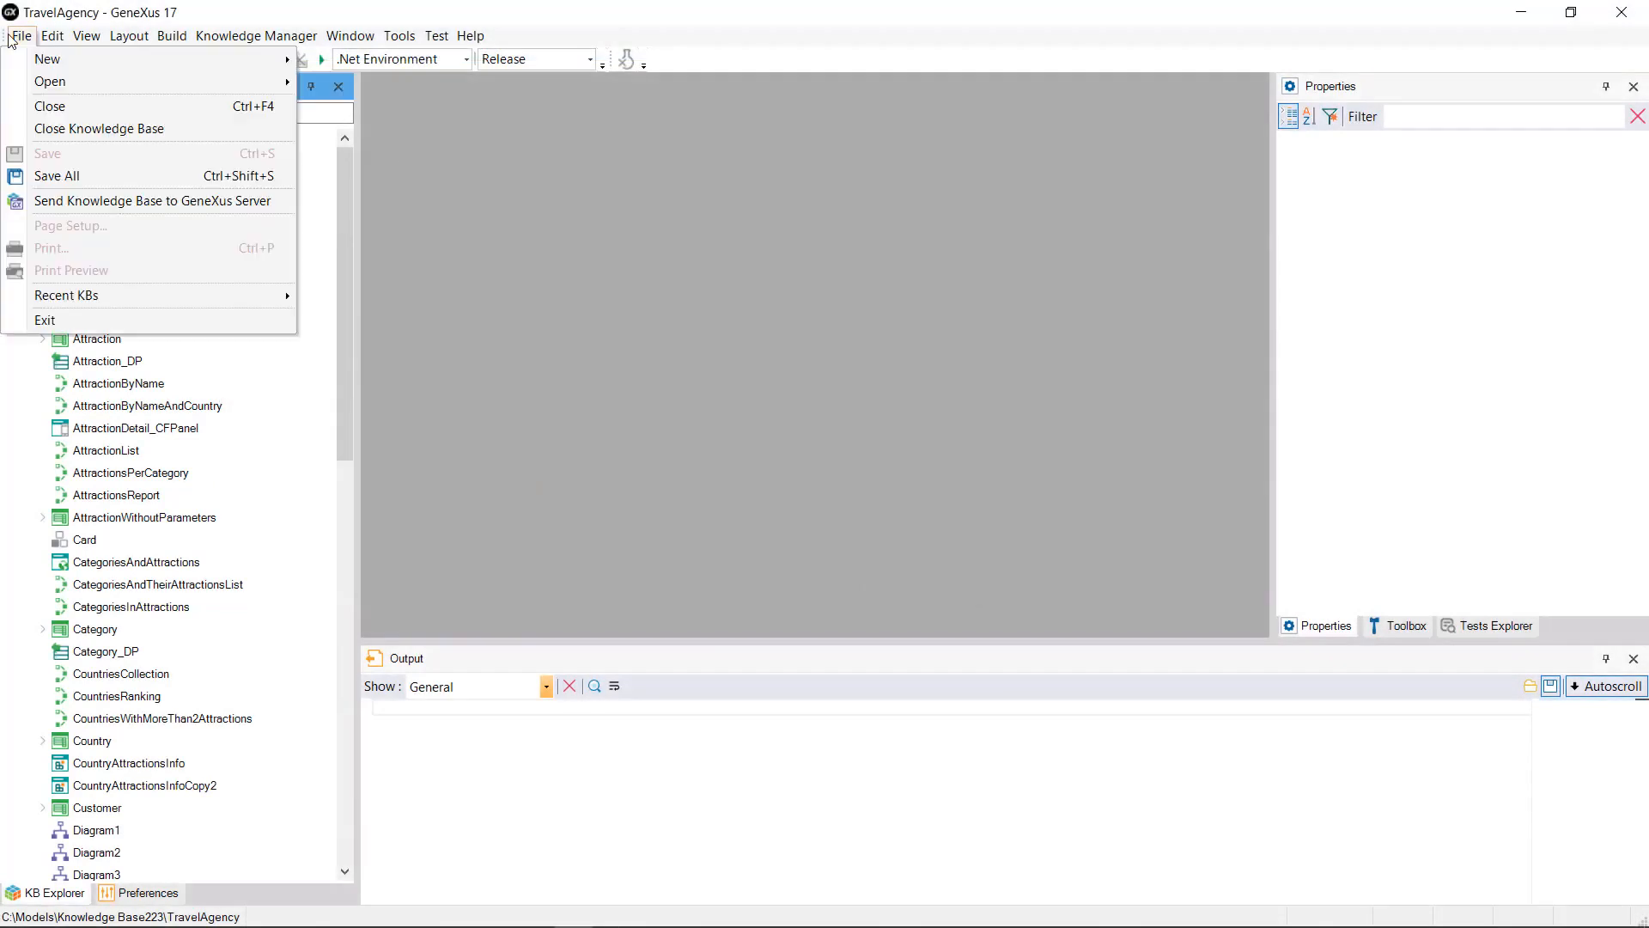
Step: Create a knowledge base named NewAppGx, keeping .NET Environment and English as its language
mouse_move(49, 60)
click(354, 62)
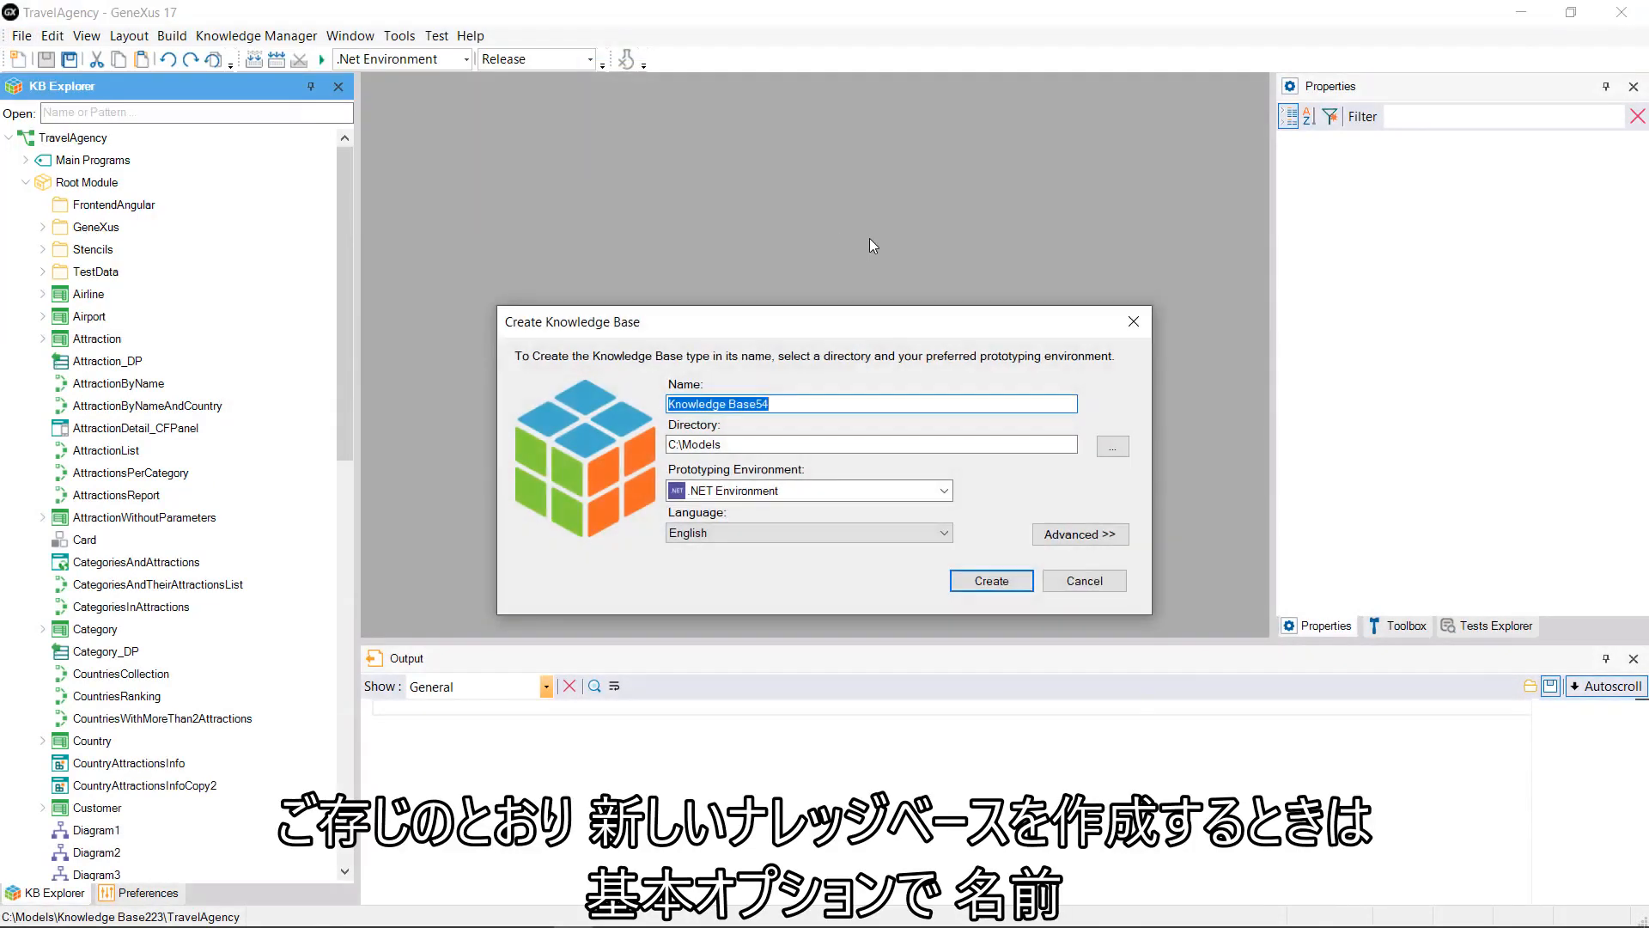
text(NewAppGx)
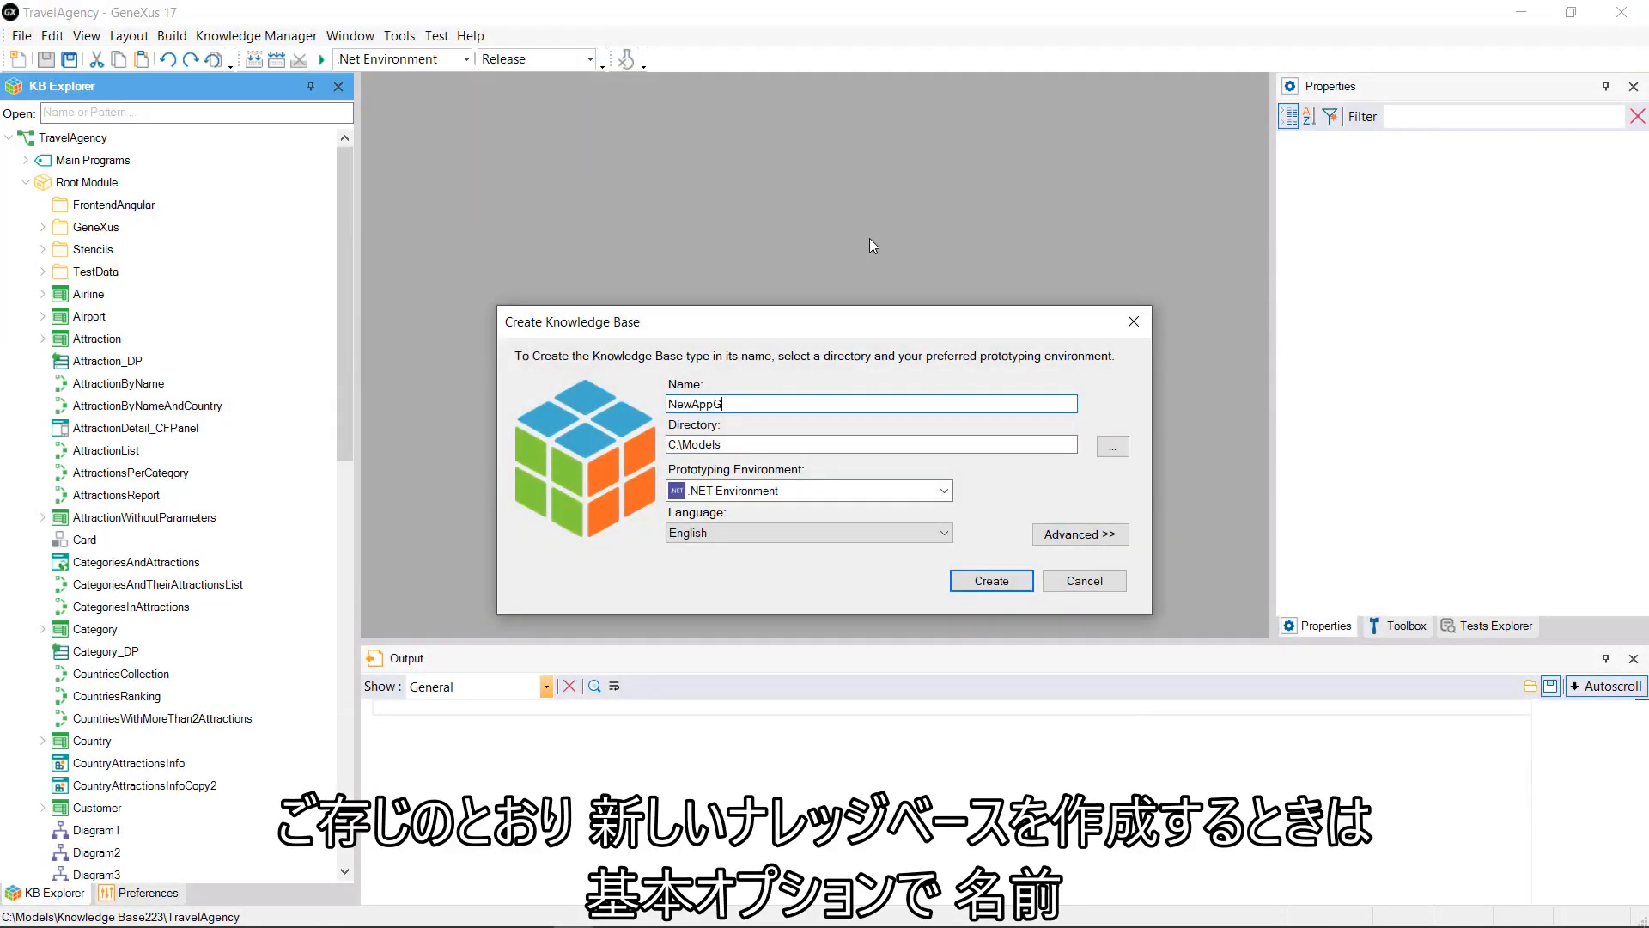
click(948, 493)
click(949, 494)
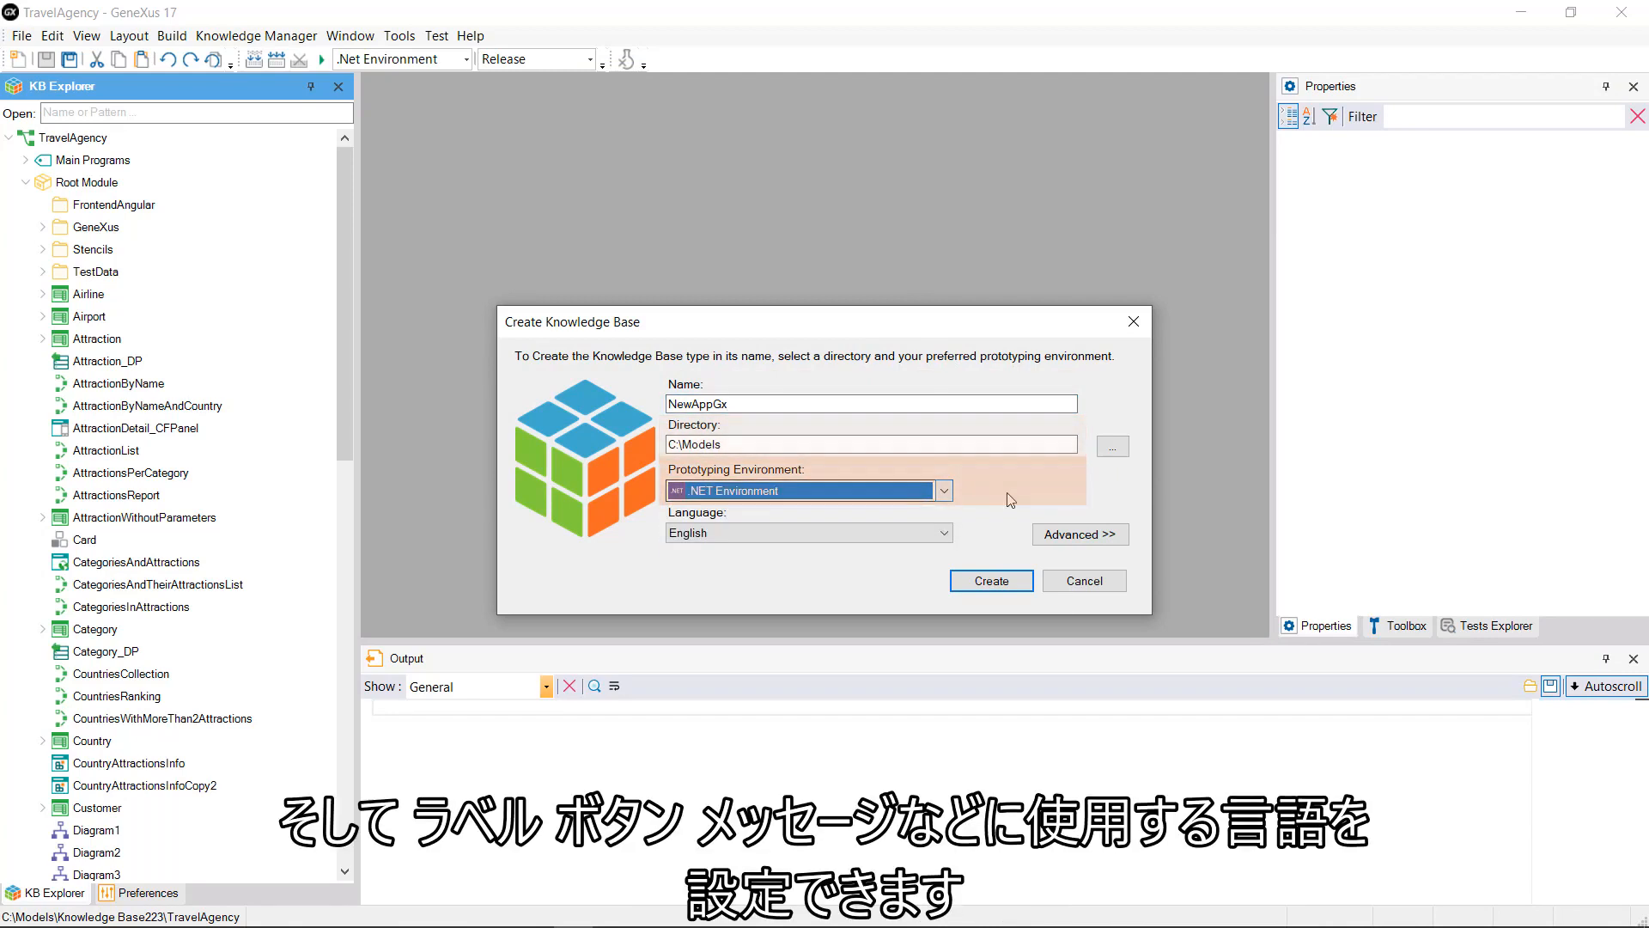
click(946, 534)
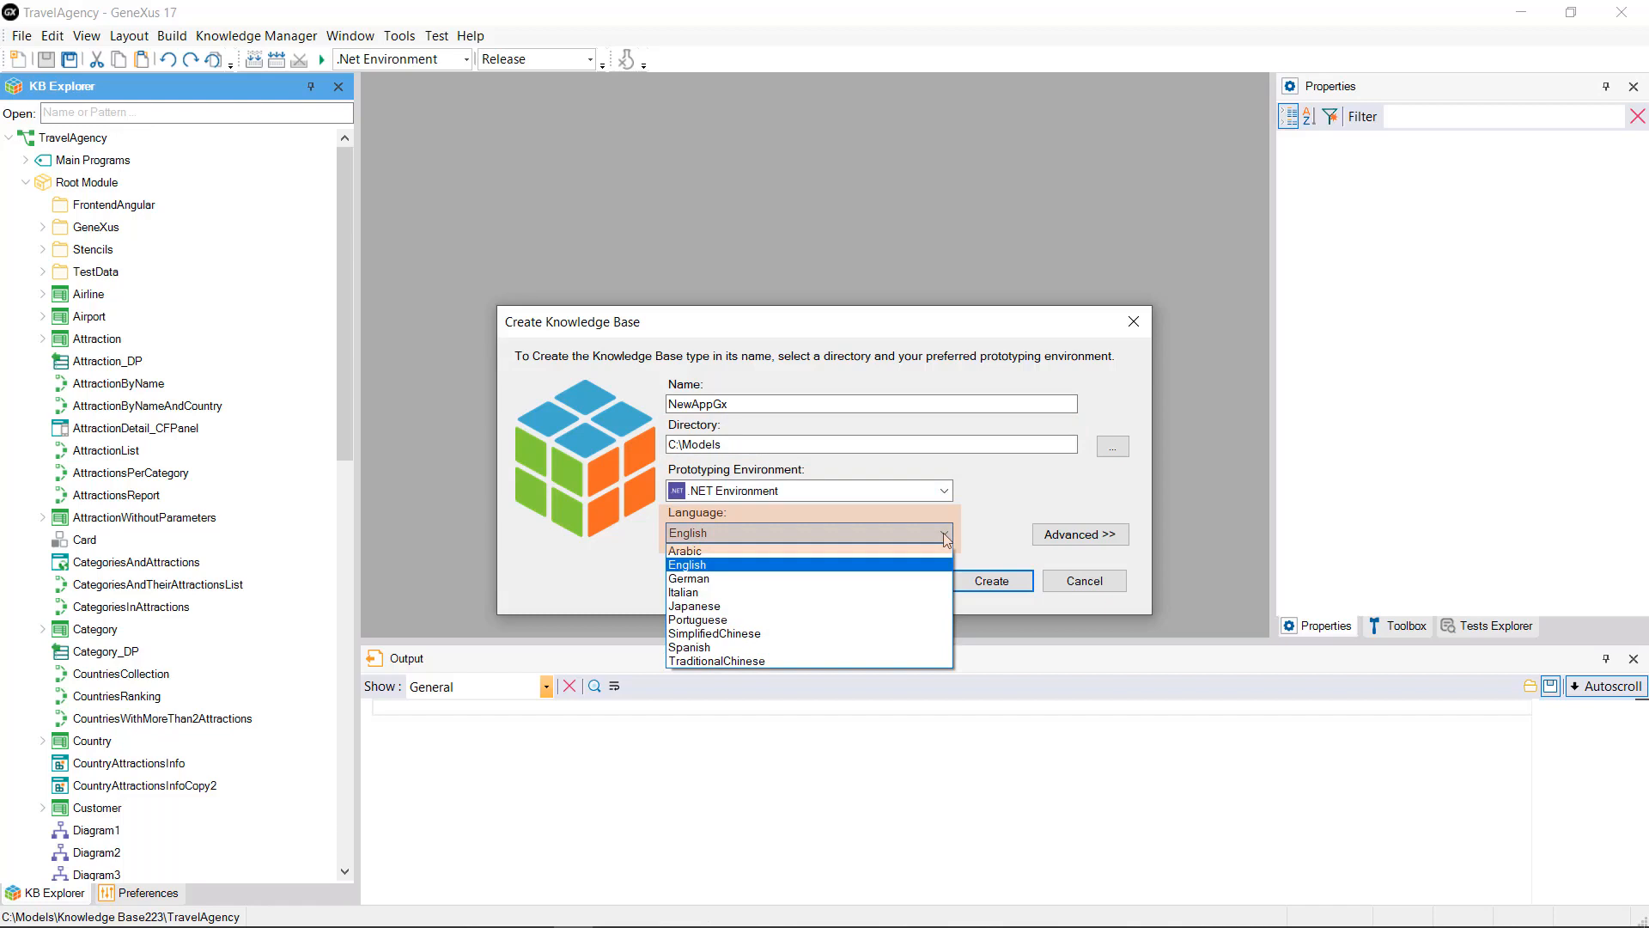
click(946, 534)
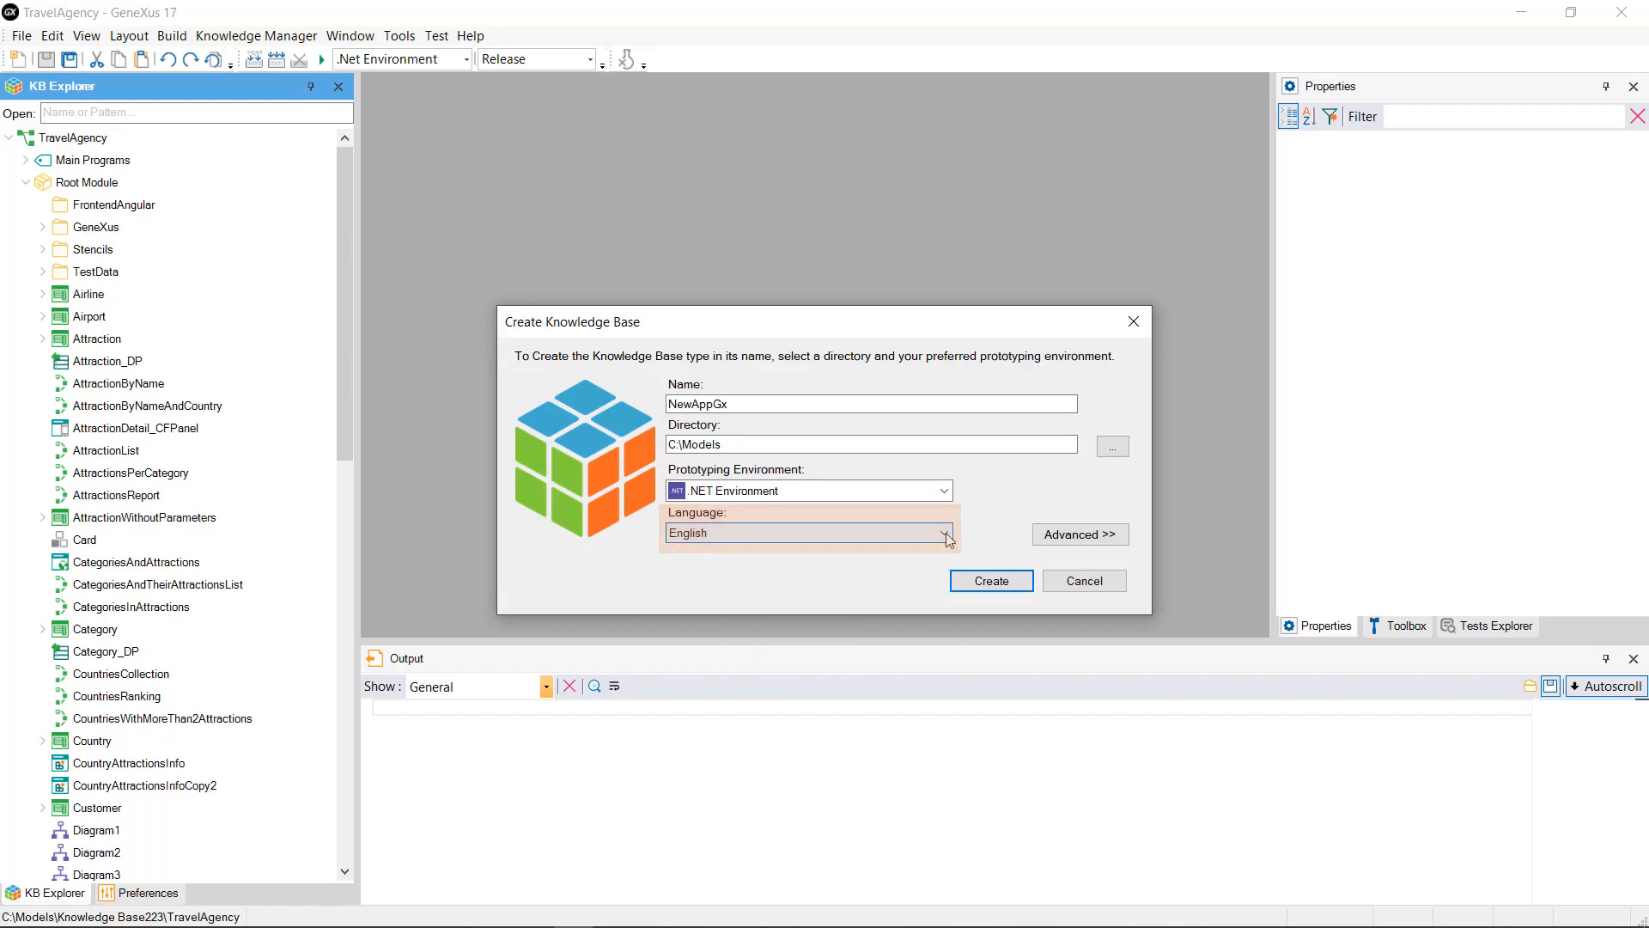
Step: Review the storage options (SQLEXPRESS, GX_KB_NewAppGx, integrated security) and create the knowledge base
click(1080, 535)
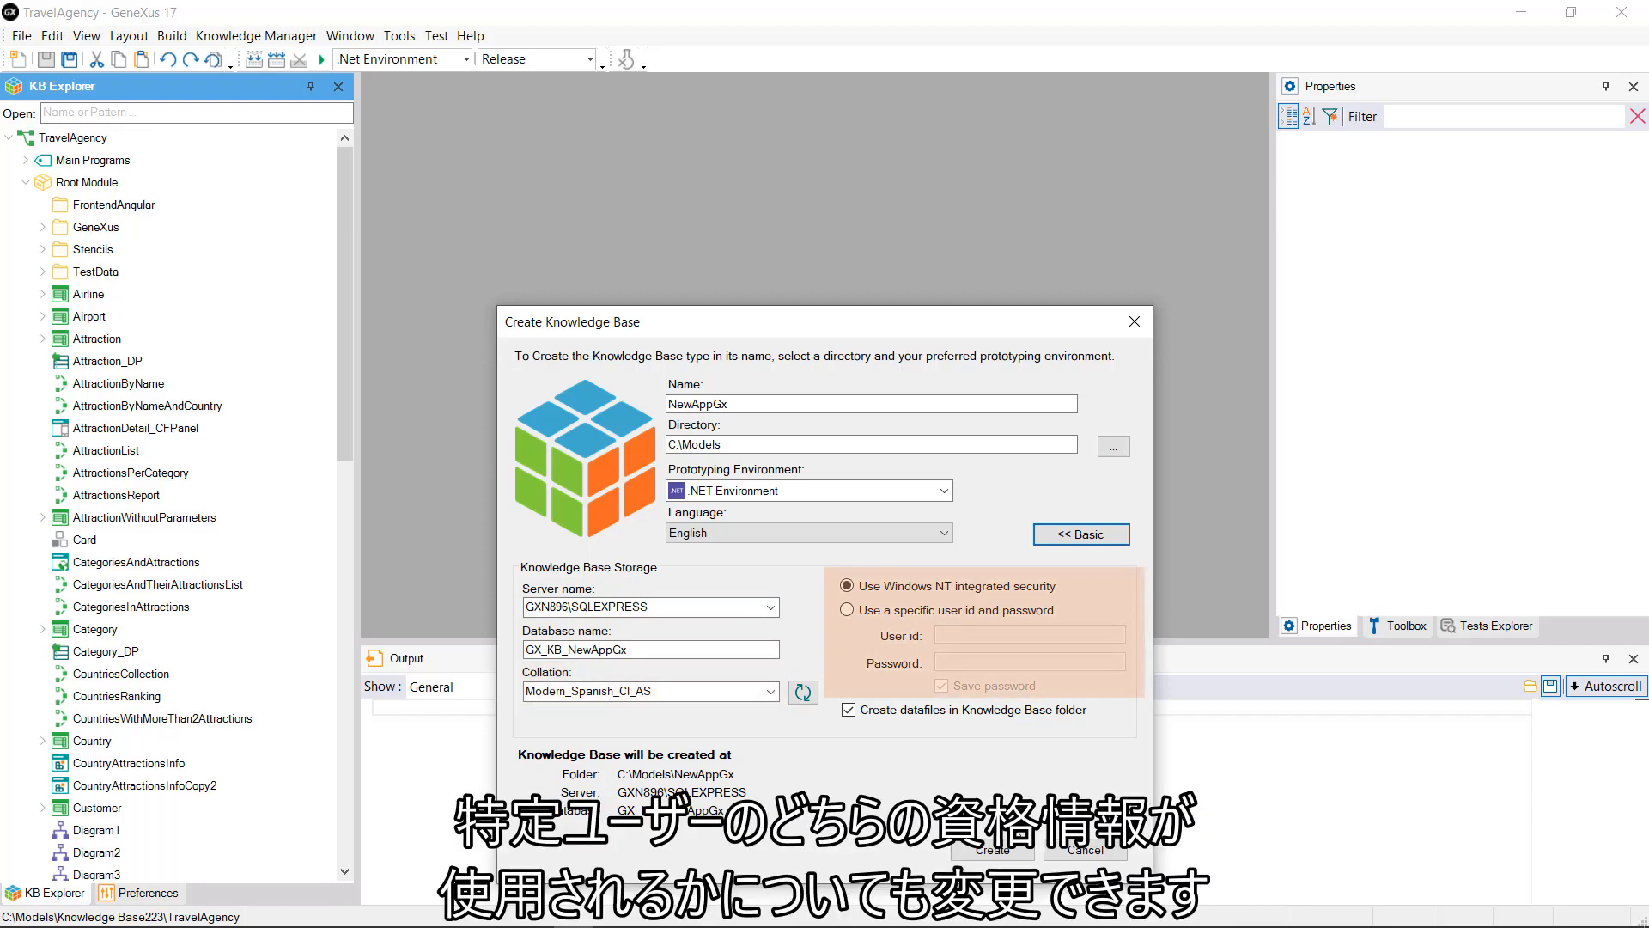
click(992, 851)
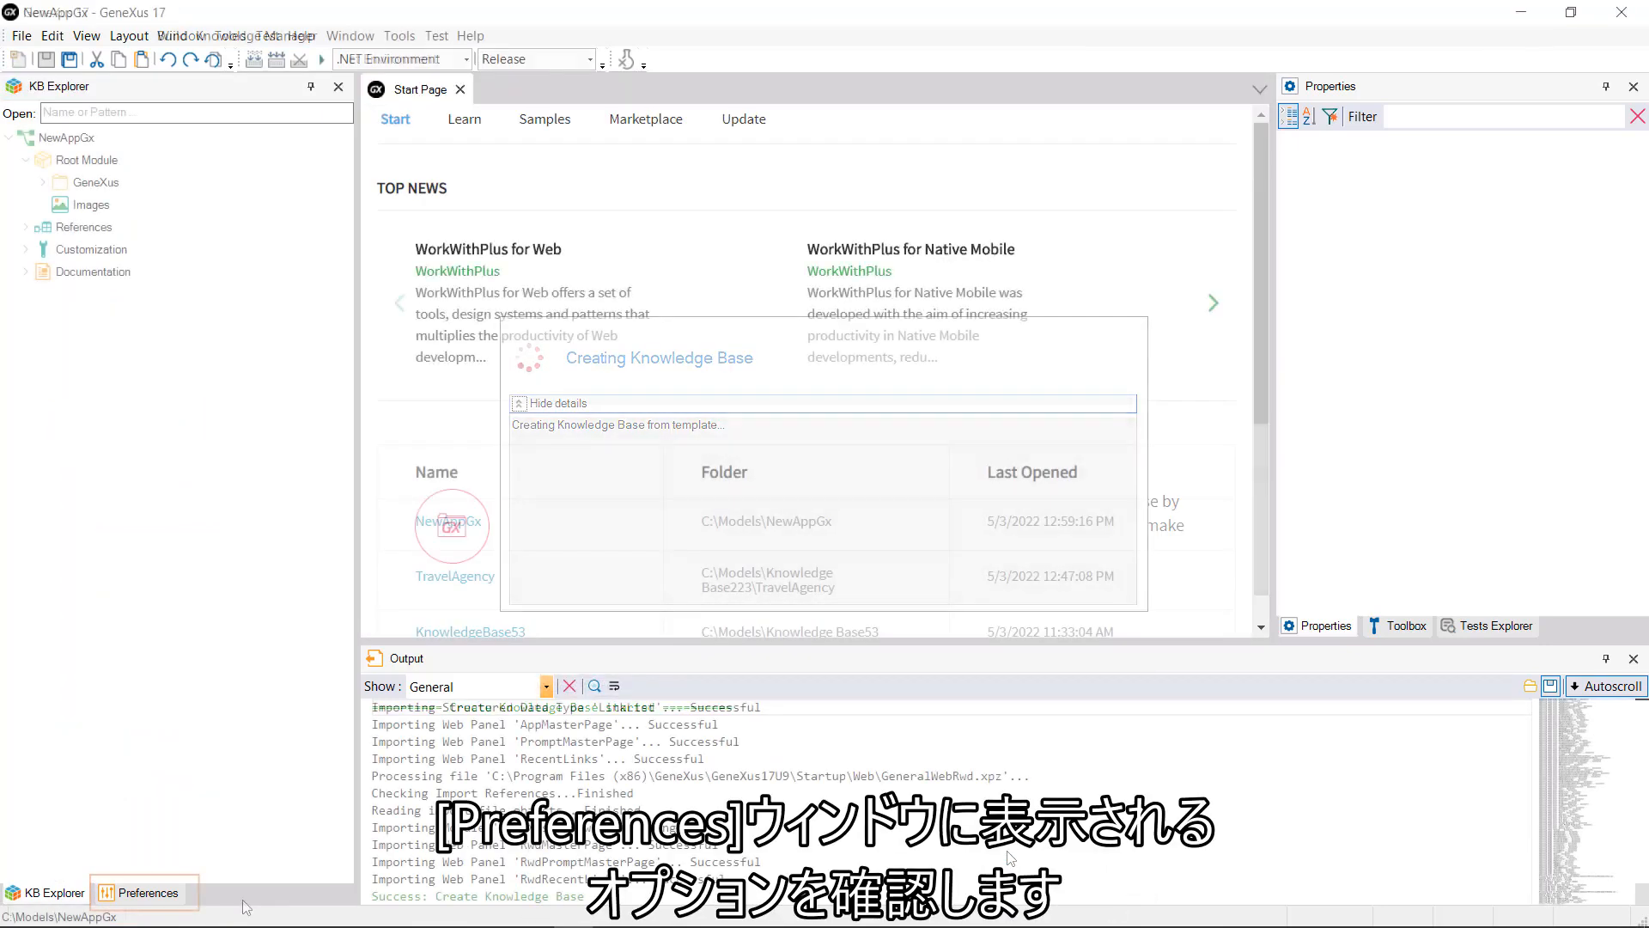
Step: Show NewAppGx's Preferences with the .NET Environment Back end expanded
click(138, 901)
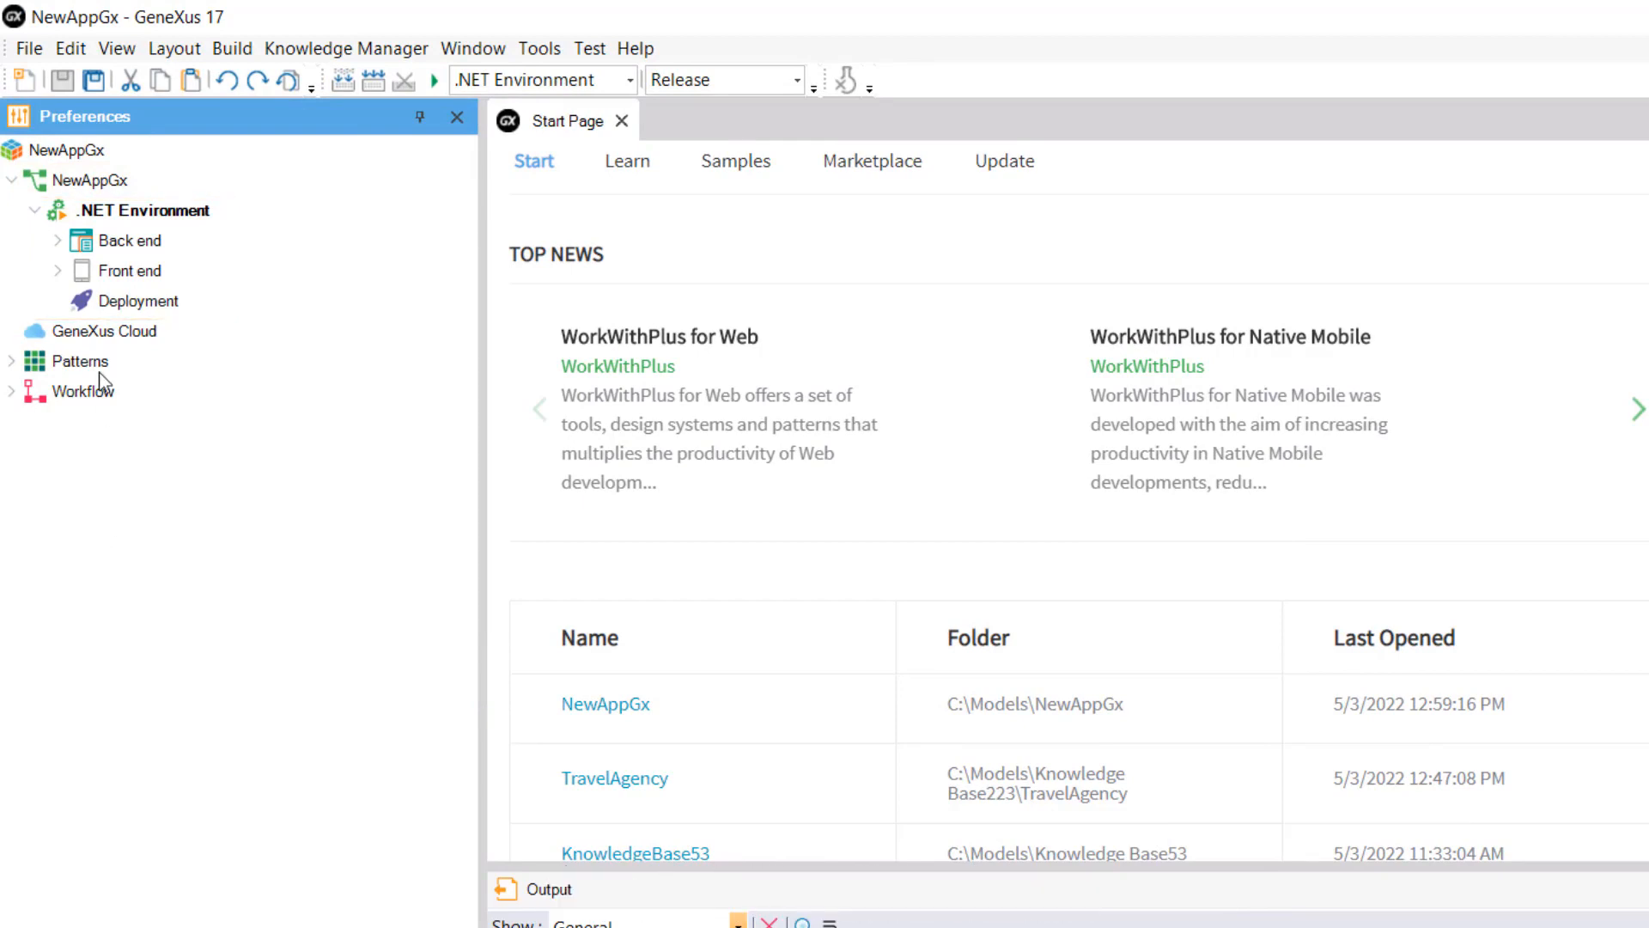
click(56, 242)
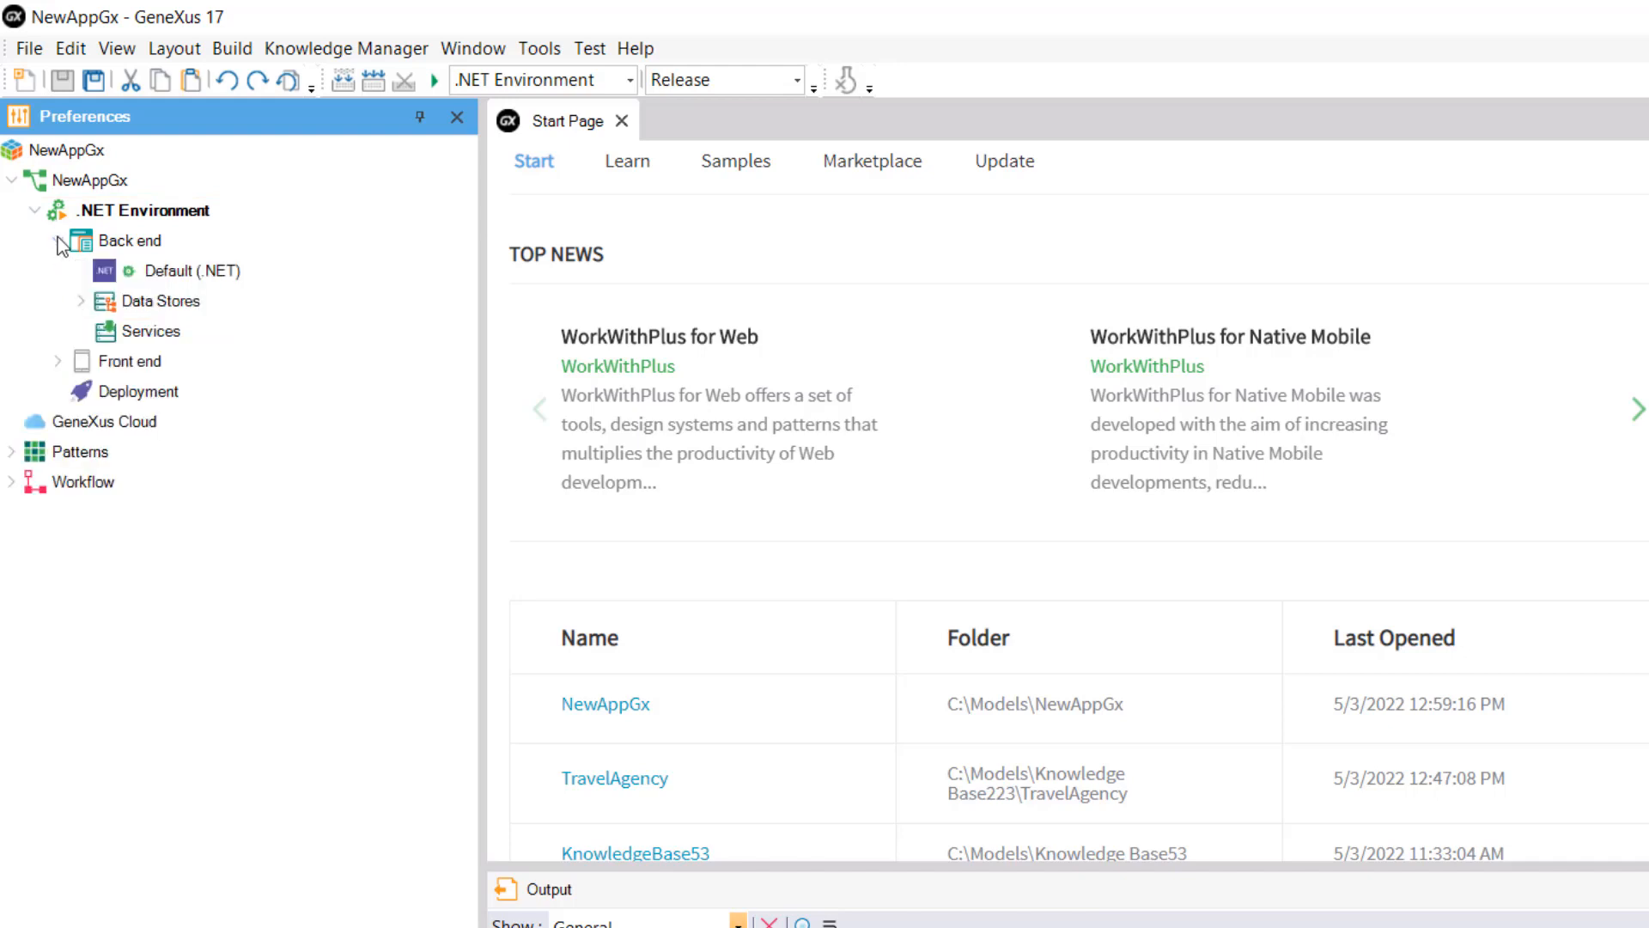
Step: Add a MySQL data store named MySql under Data Stores
click(81, 302)
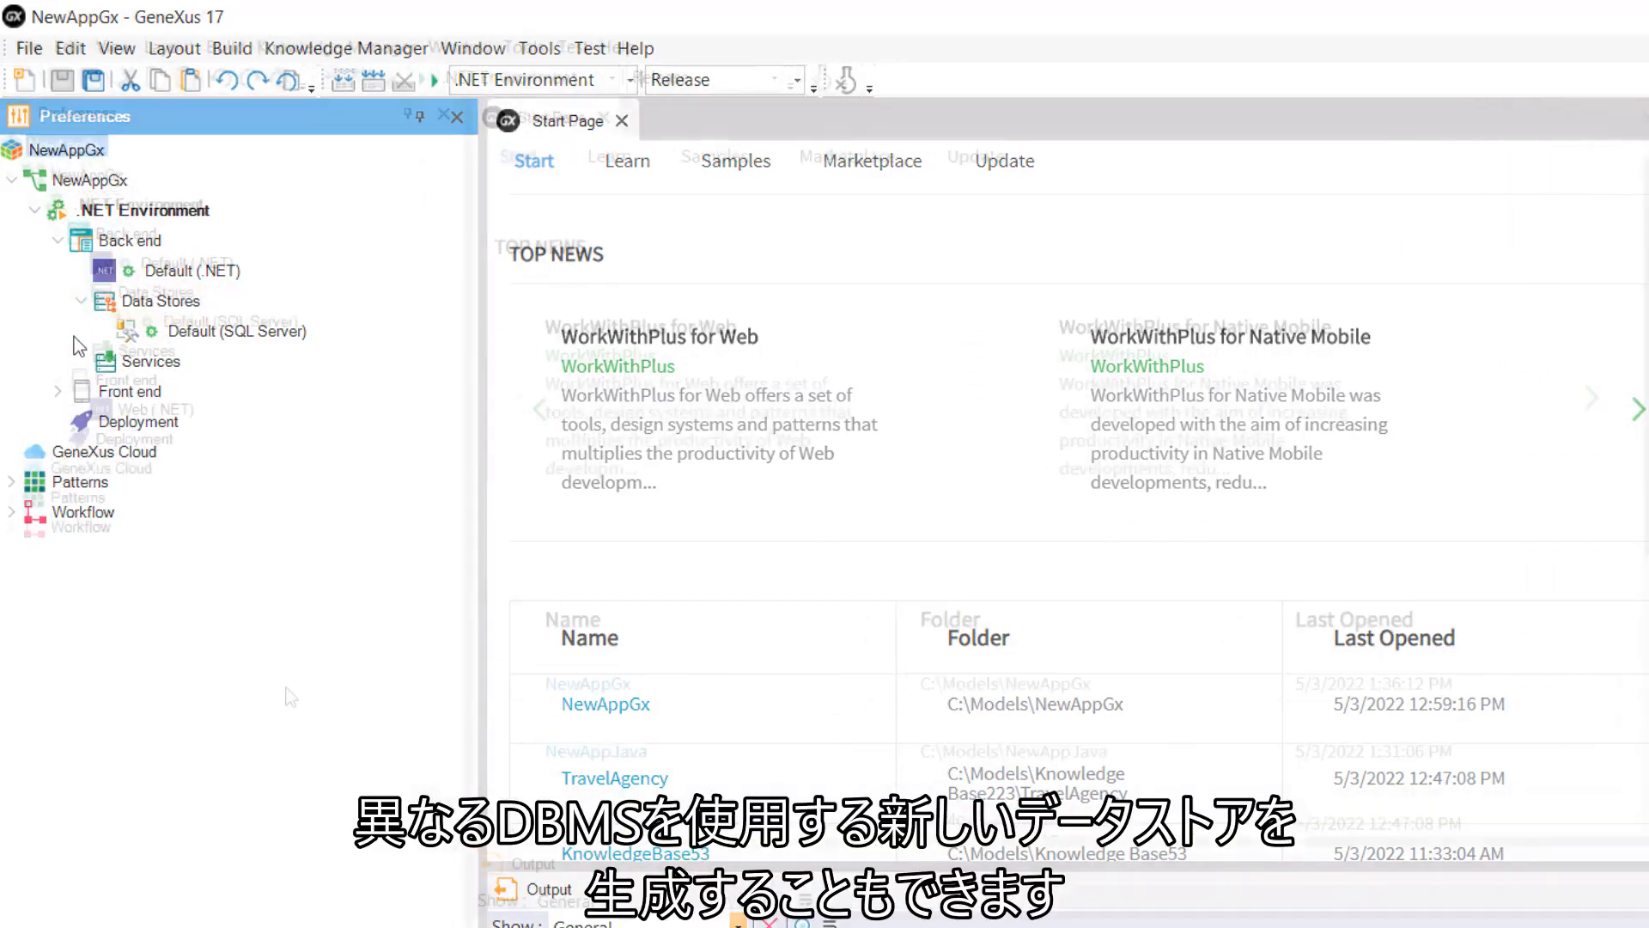
right_click(126, 297)
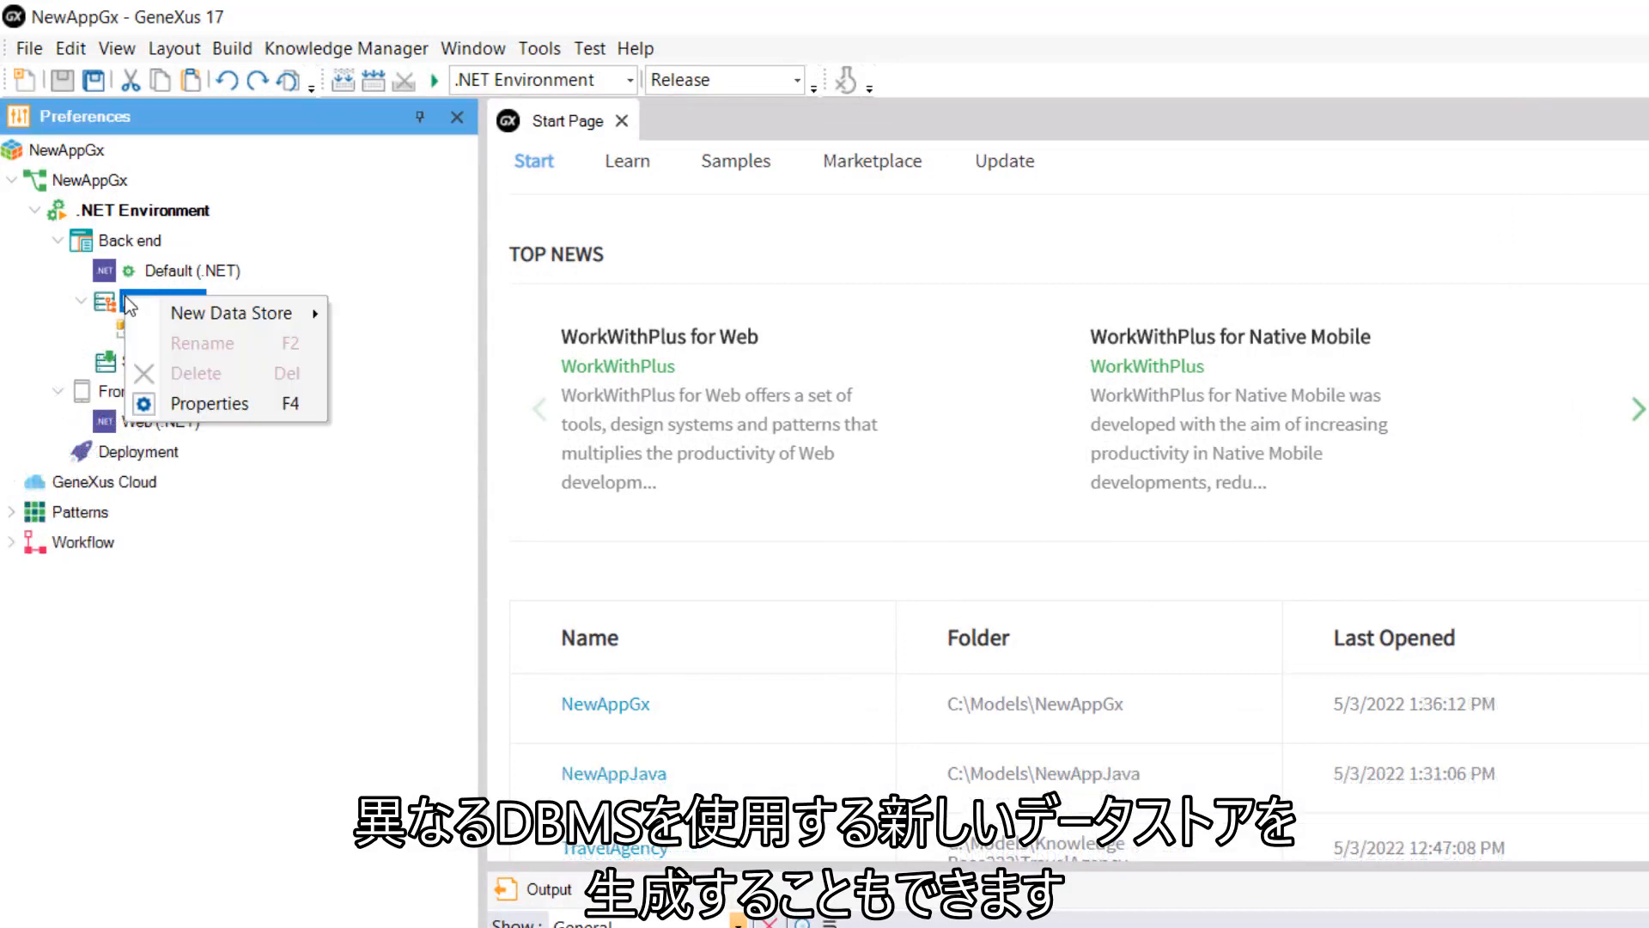
mouse_move(223, 316)
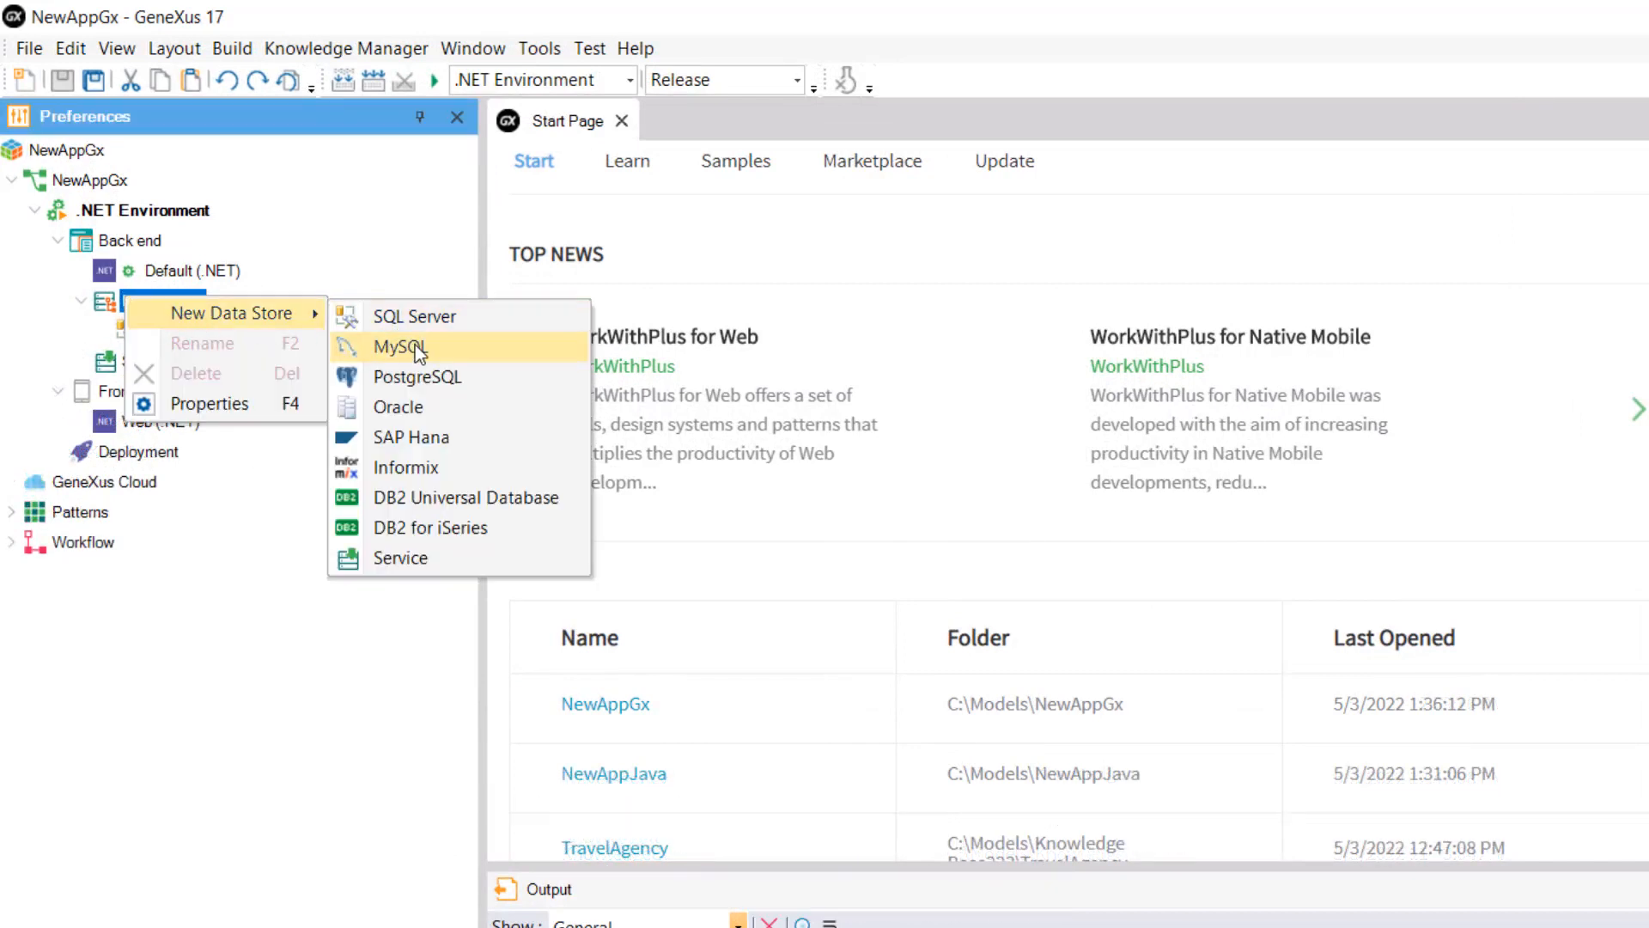
click(443, 345)
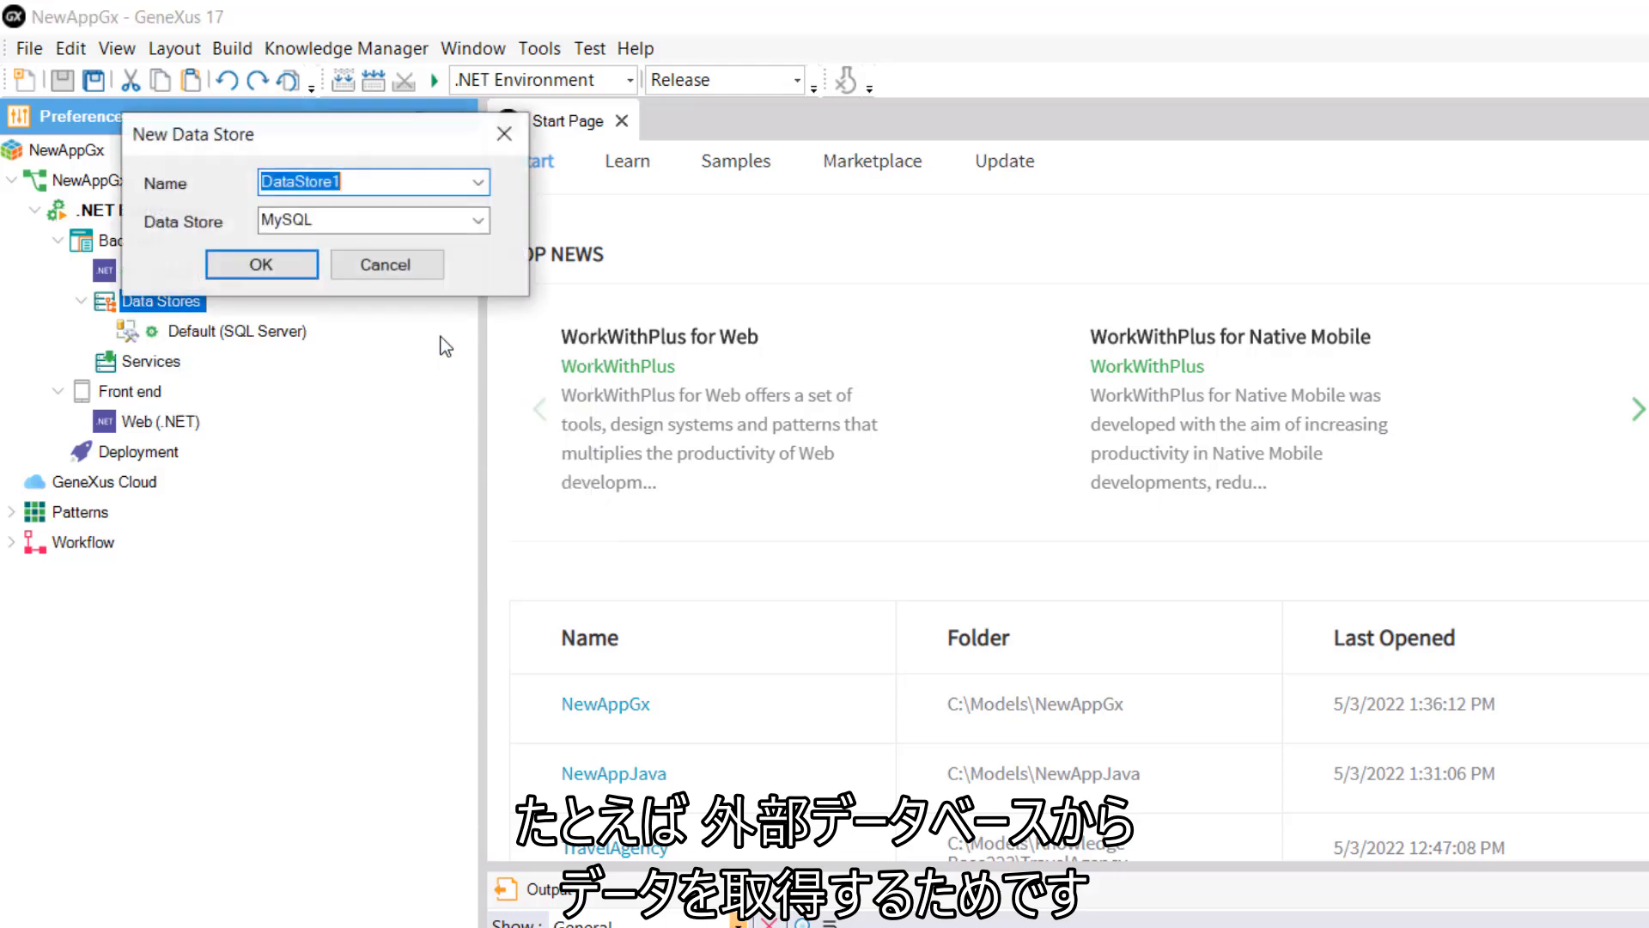
text(MySql)
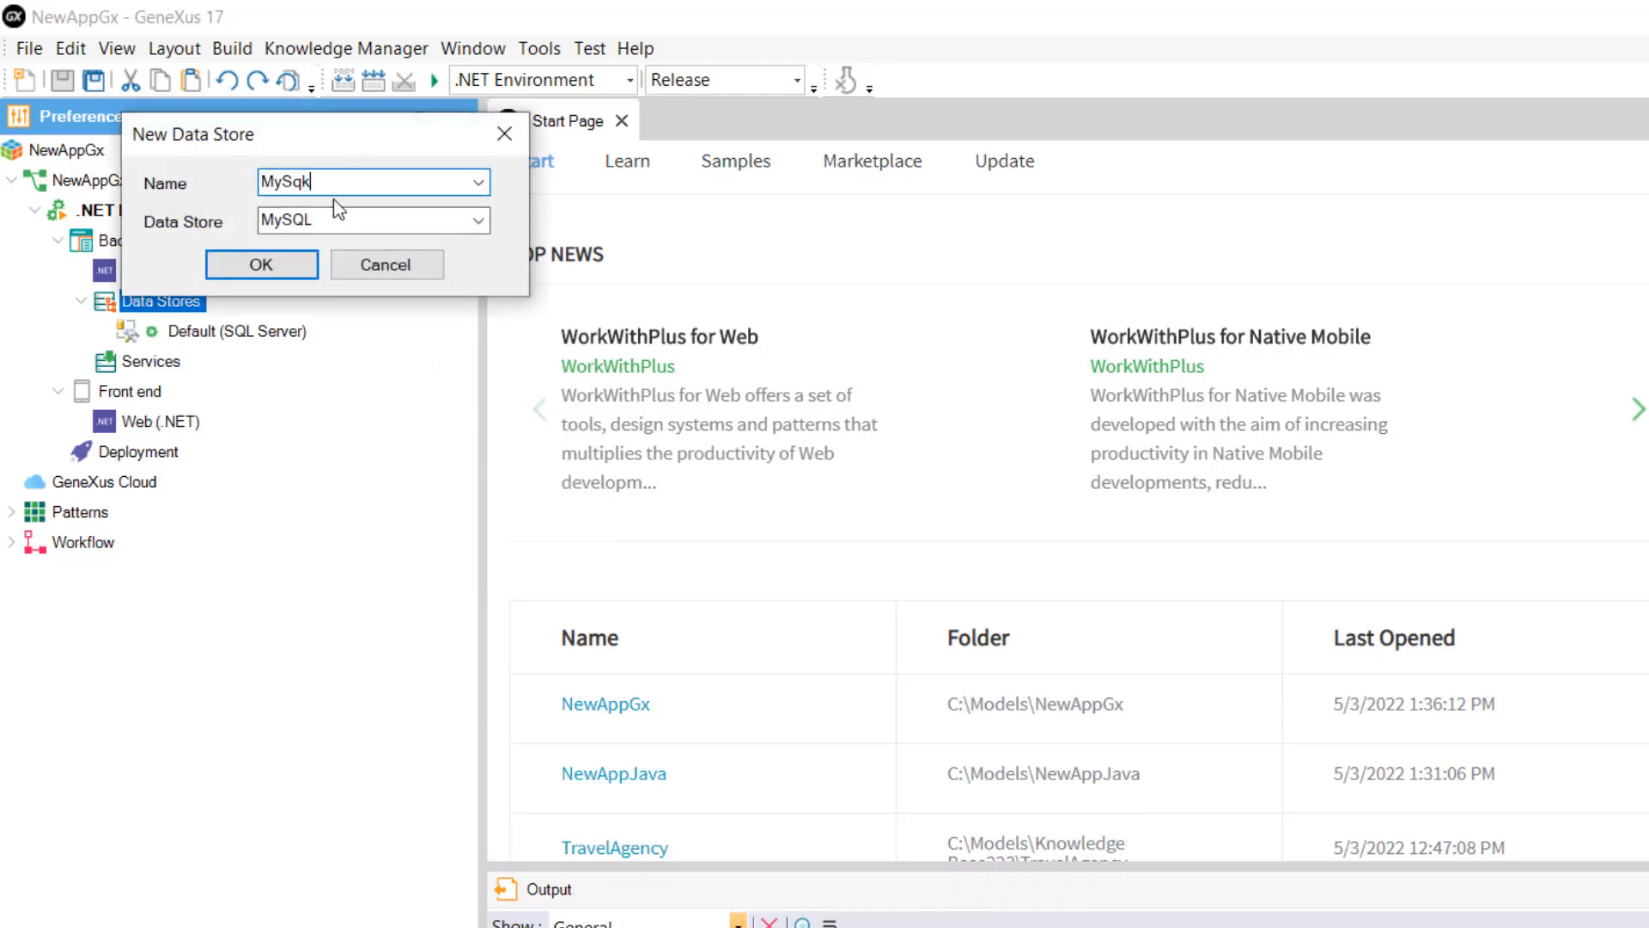
click(296, 268)
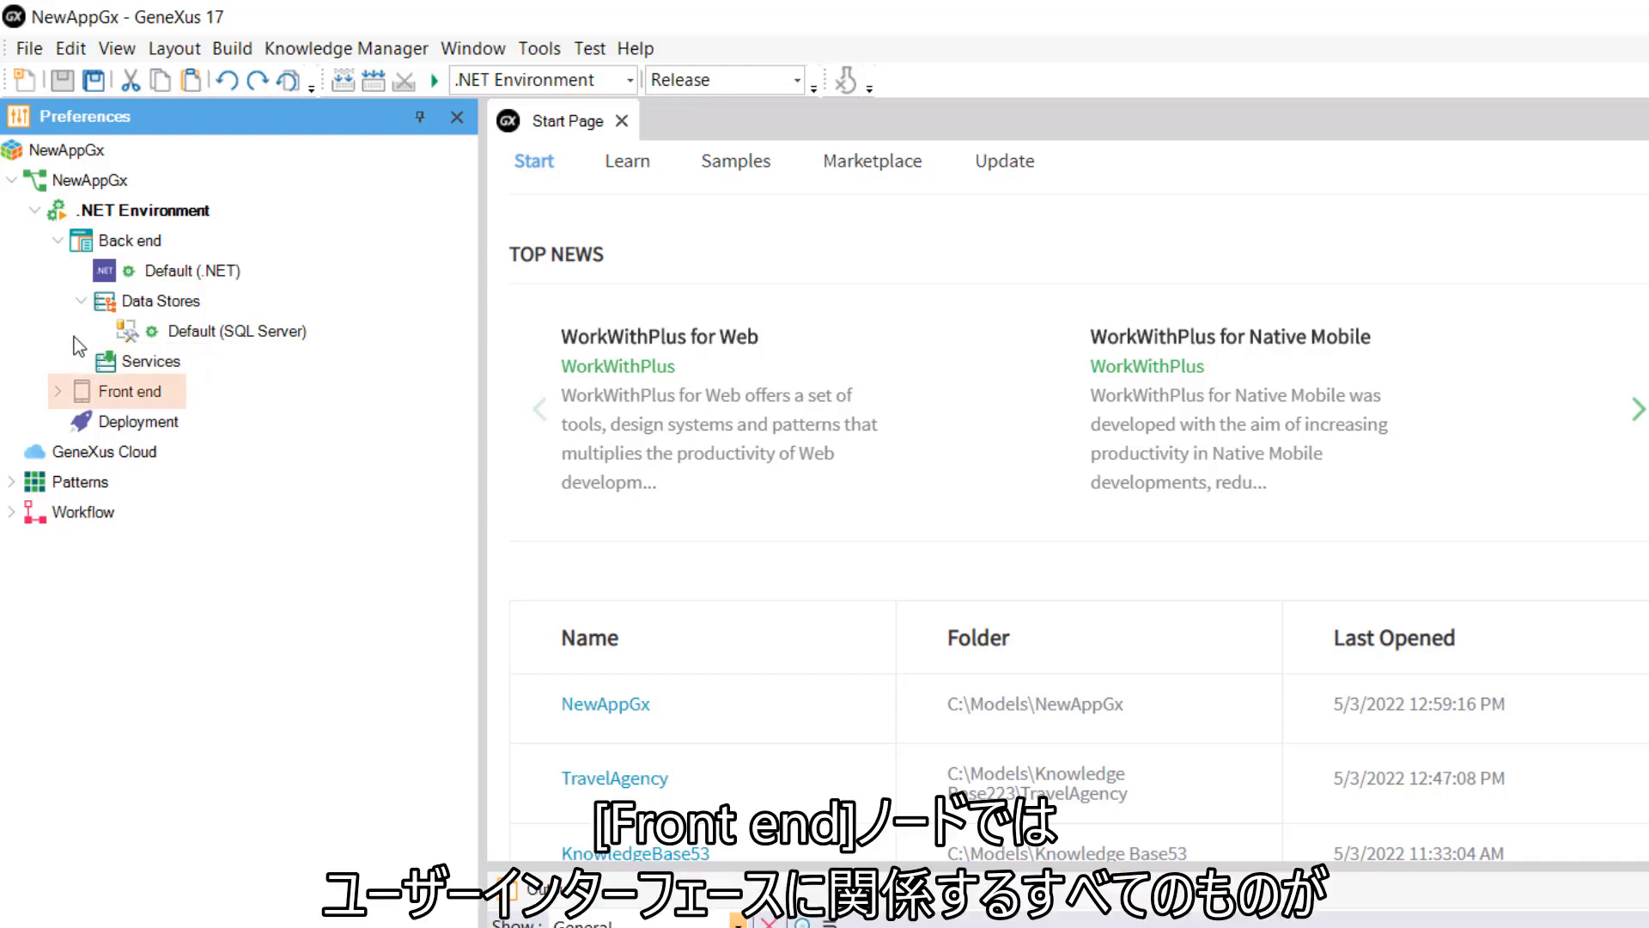
Step: Expand the .NET Environment's Front end node to reveal Web (.NET)
click(59, 391)
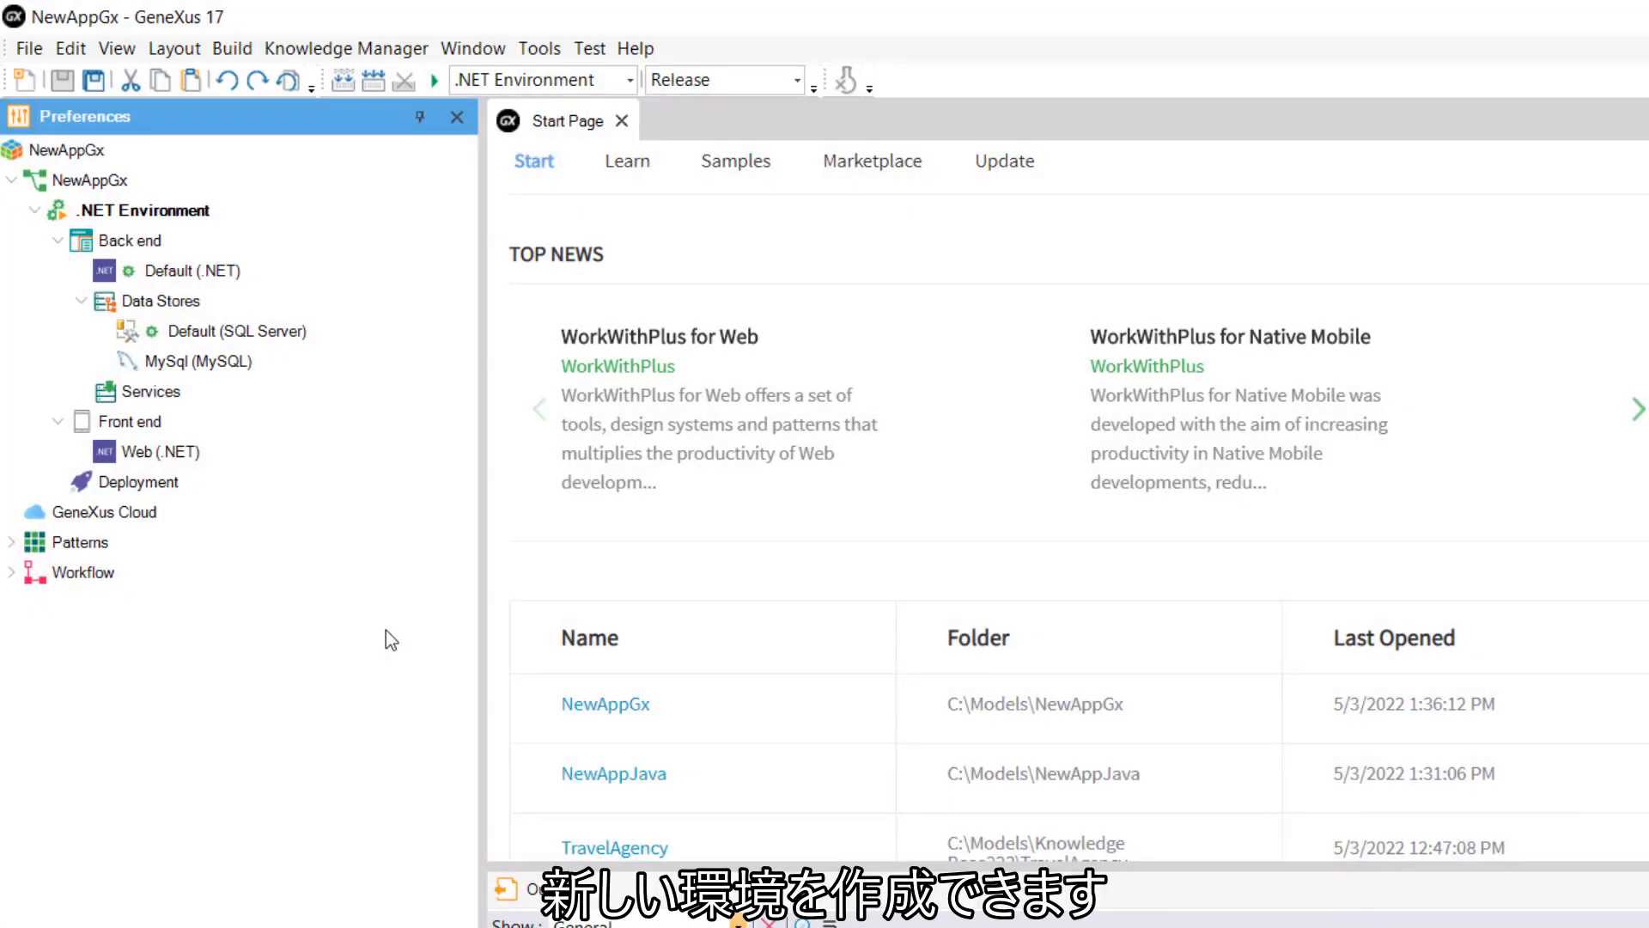
Step: Add a new environment named Java Environment (Java, Oracle) and keep it as current
right_click(131, 209)
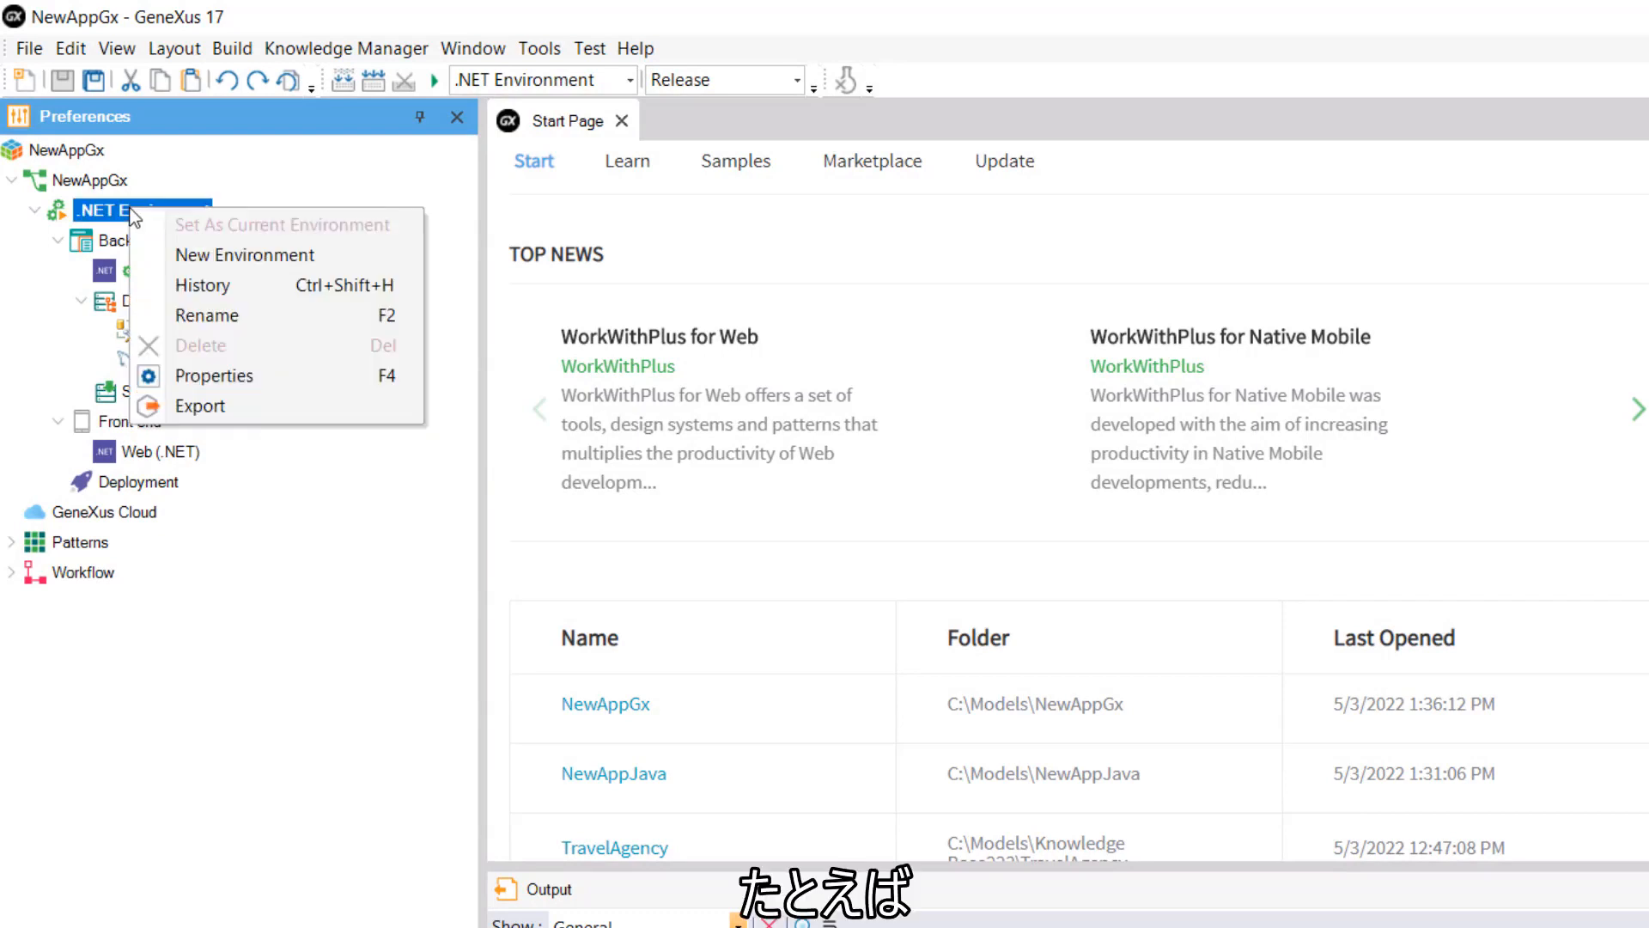
click(180, 254)
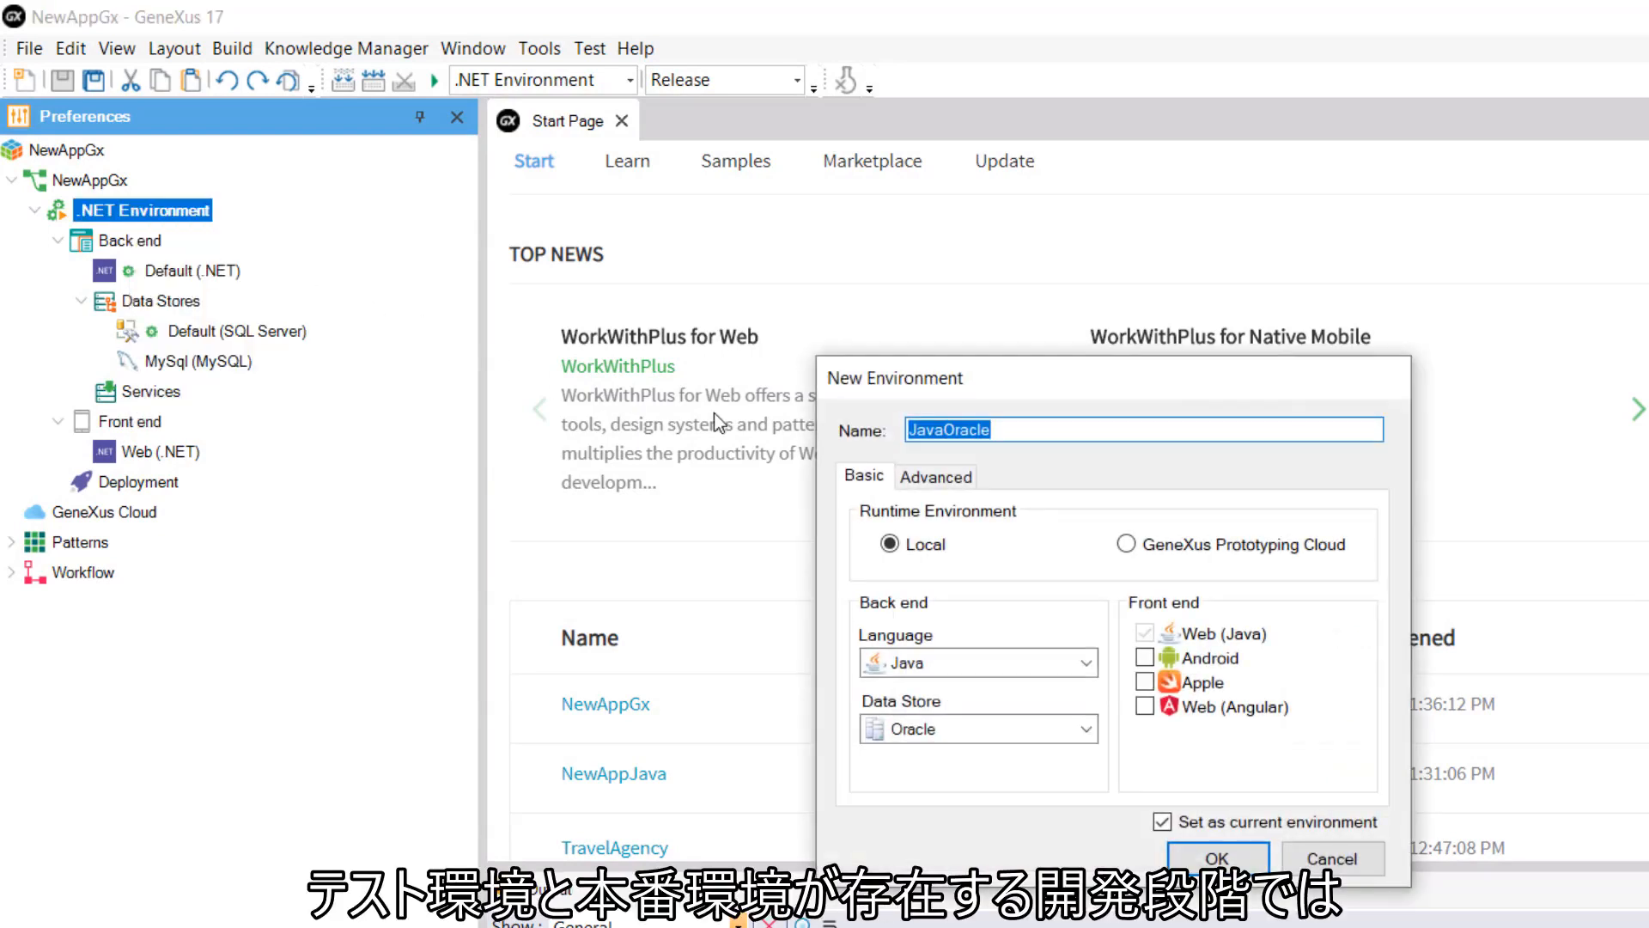
click(993, 430)
key(BackSpace)
key(BackSpace)
key(BackSpace)
key(BackSpace)
key(BackSpace)
key(BackSpace)
text(E)
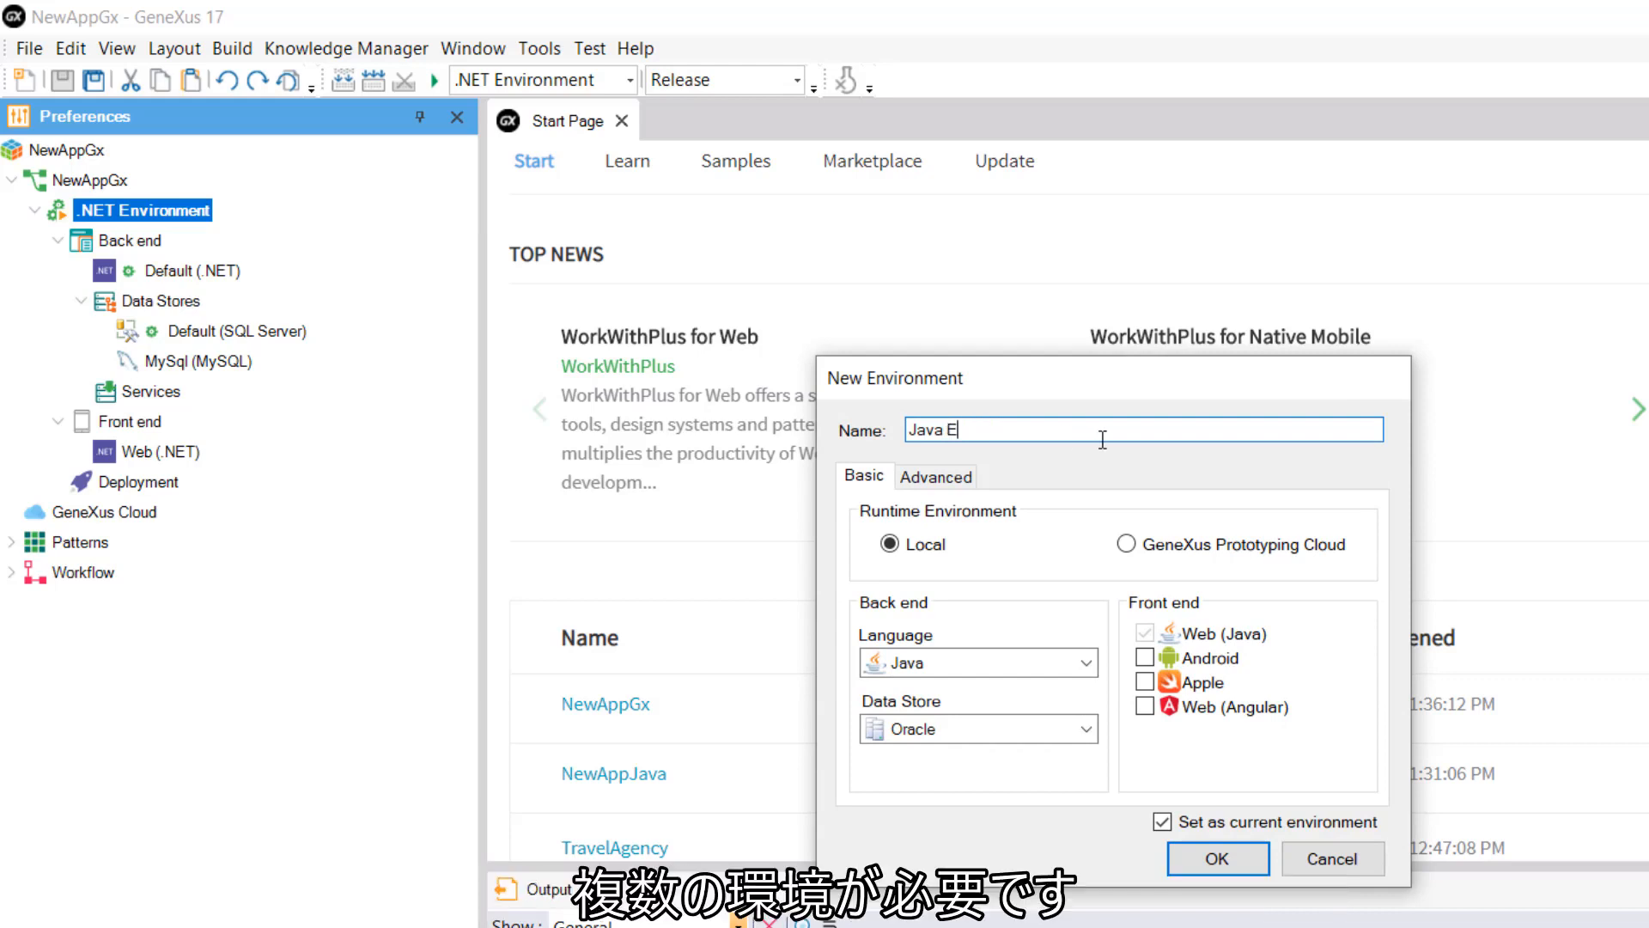
text(nvironment)
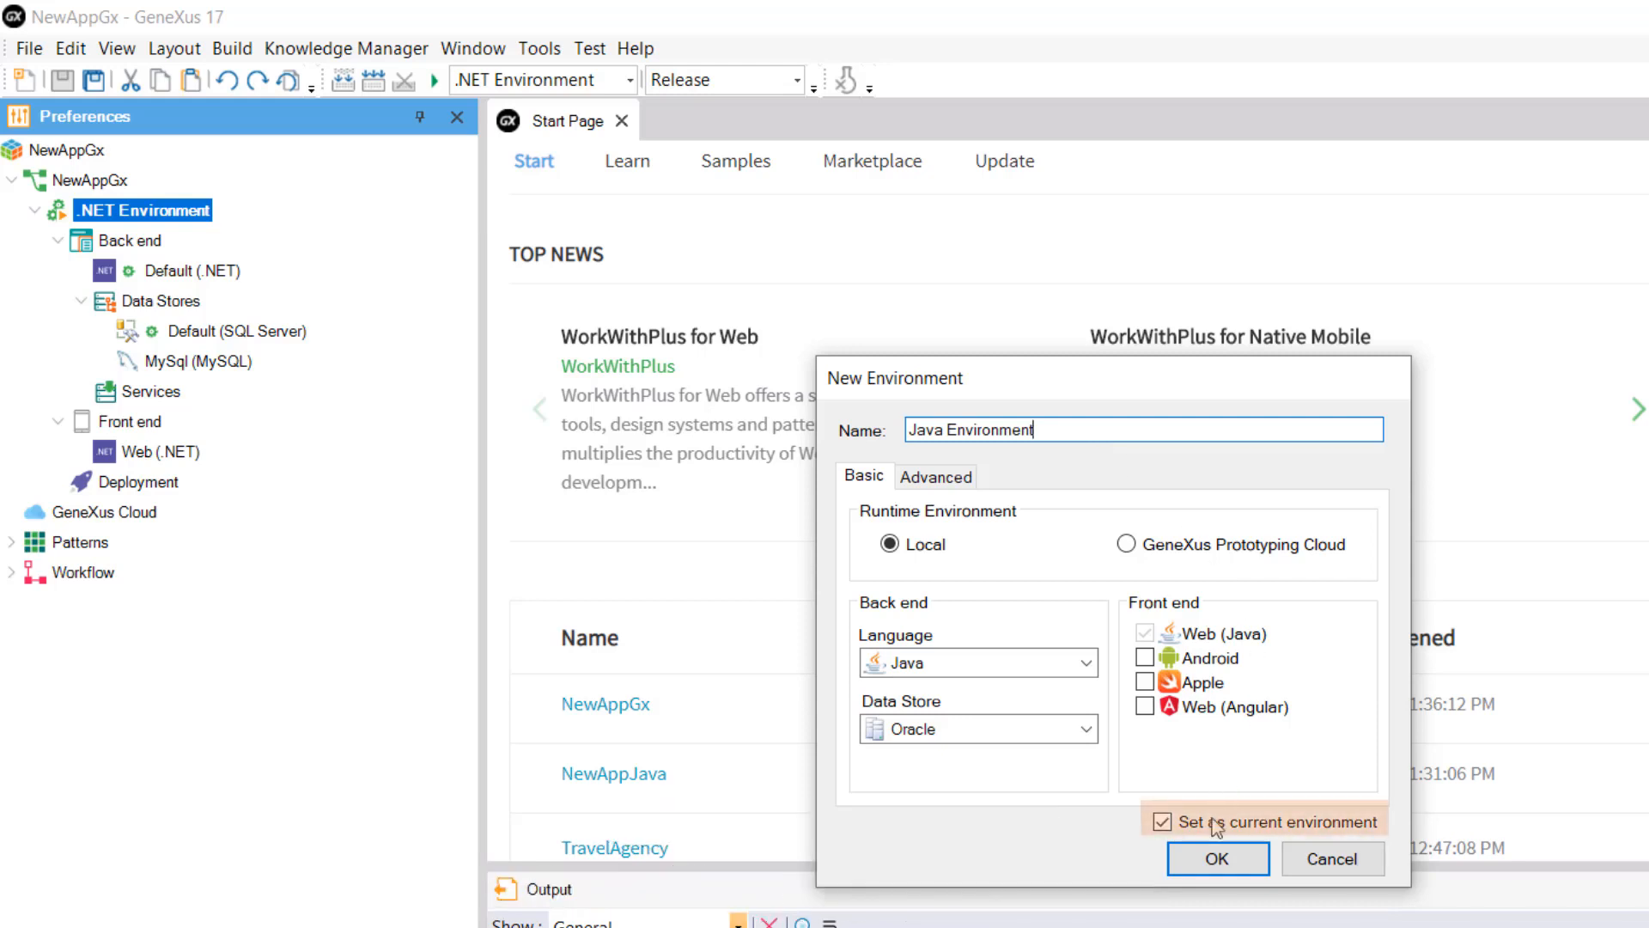
click(1173, 859)
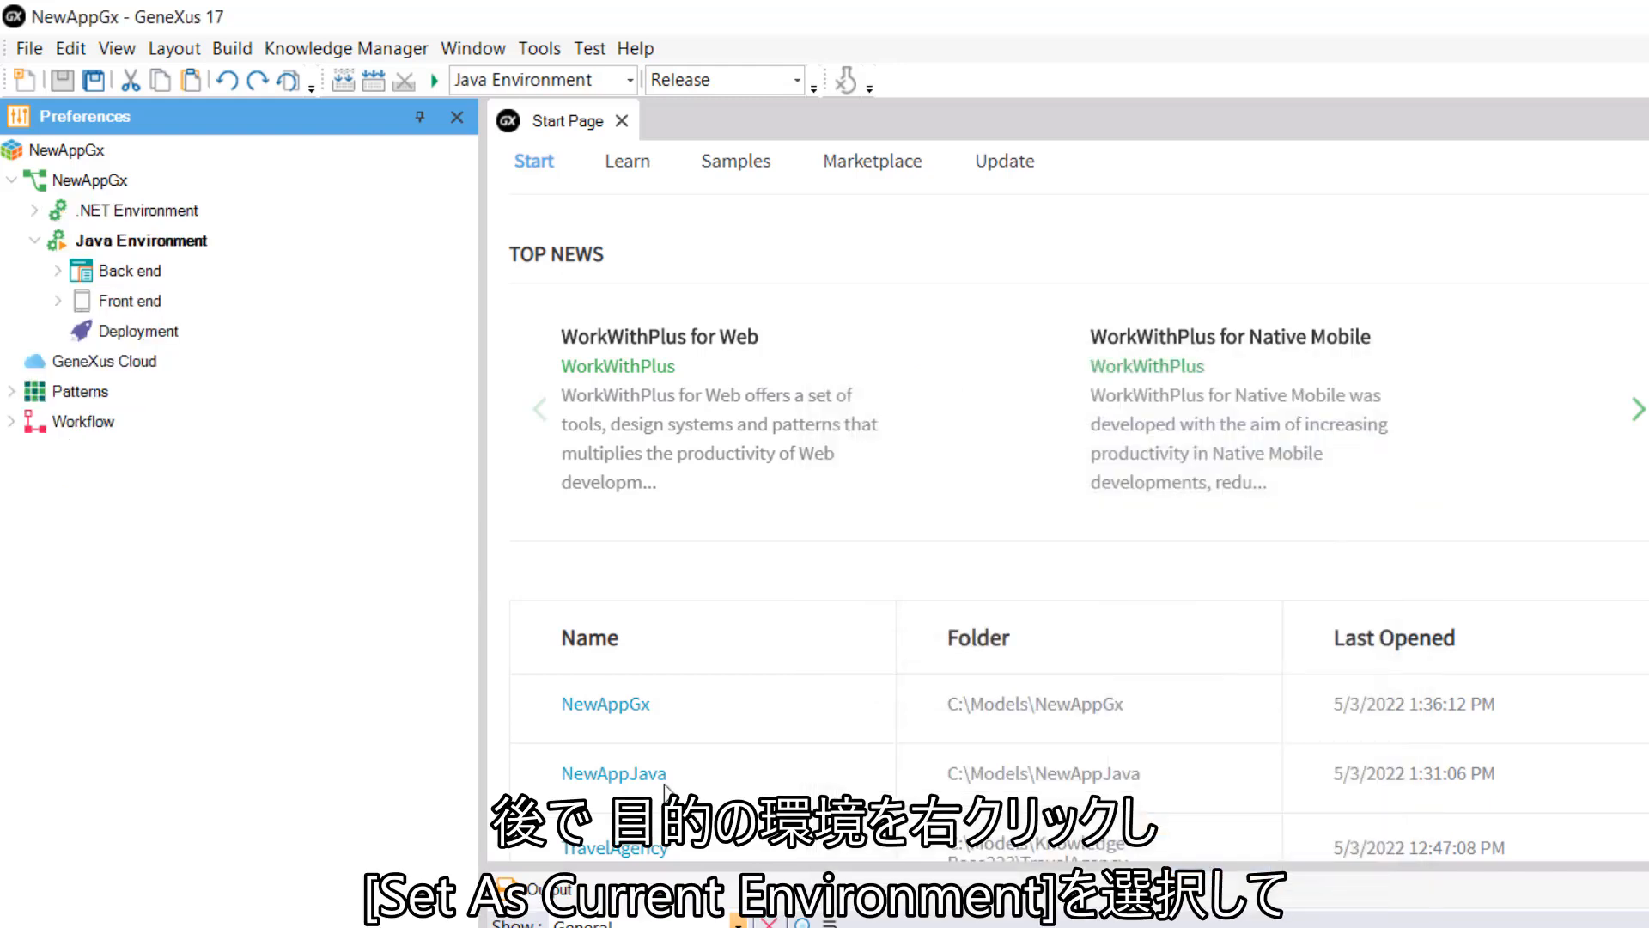
right_click(137, 213)
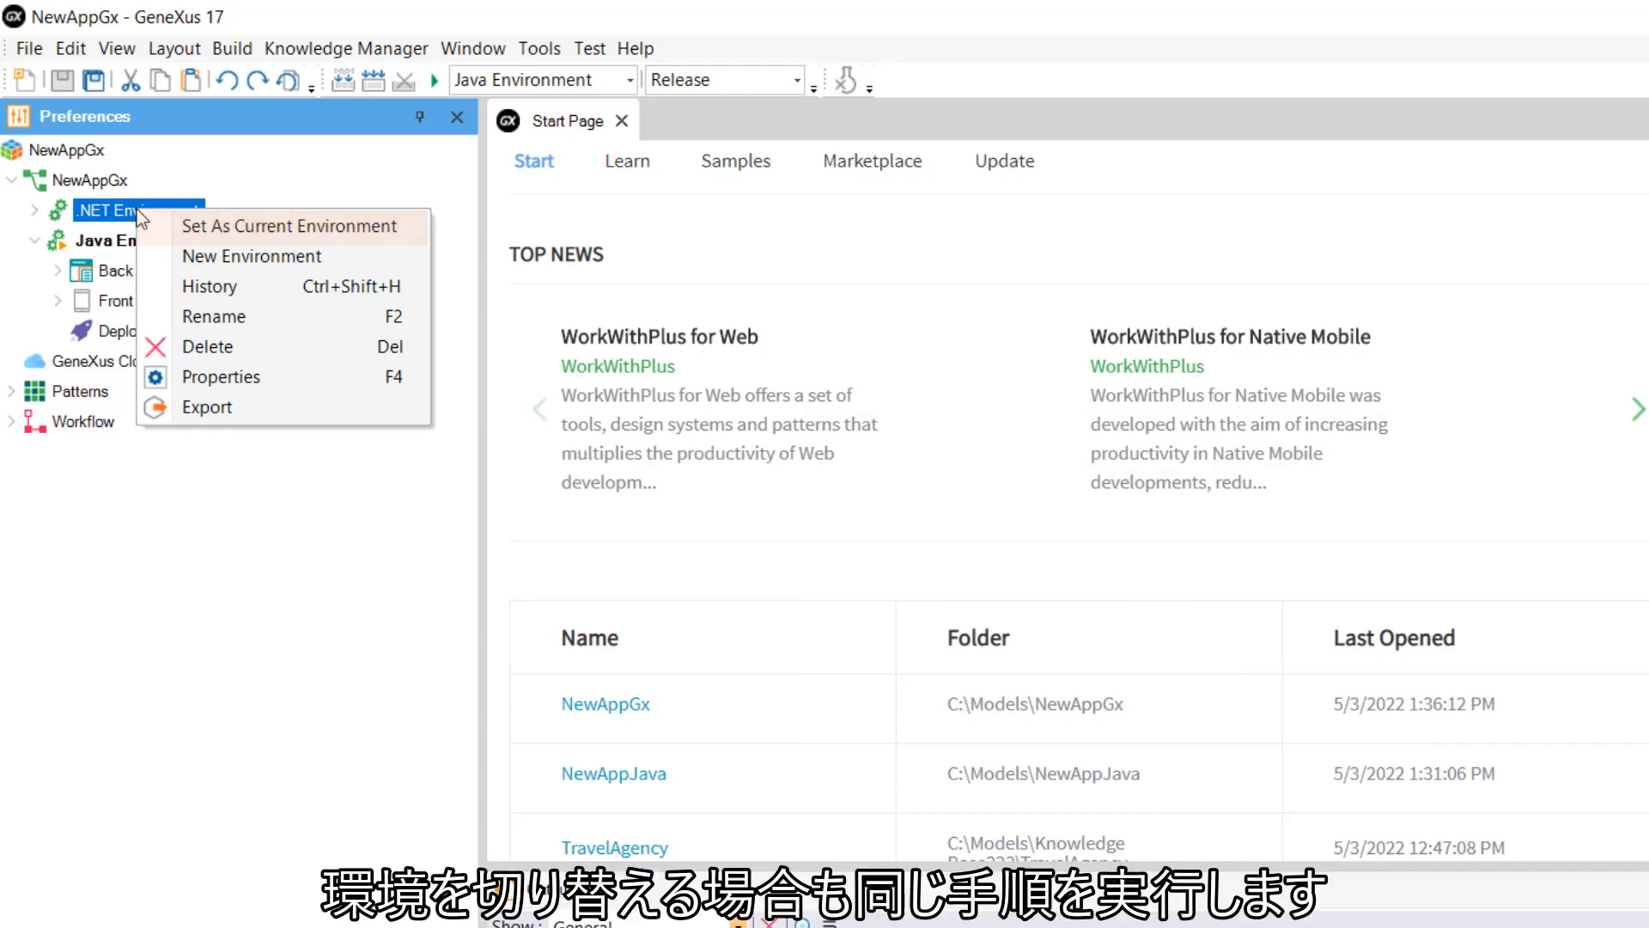
click(188, 220)
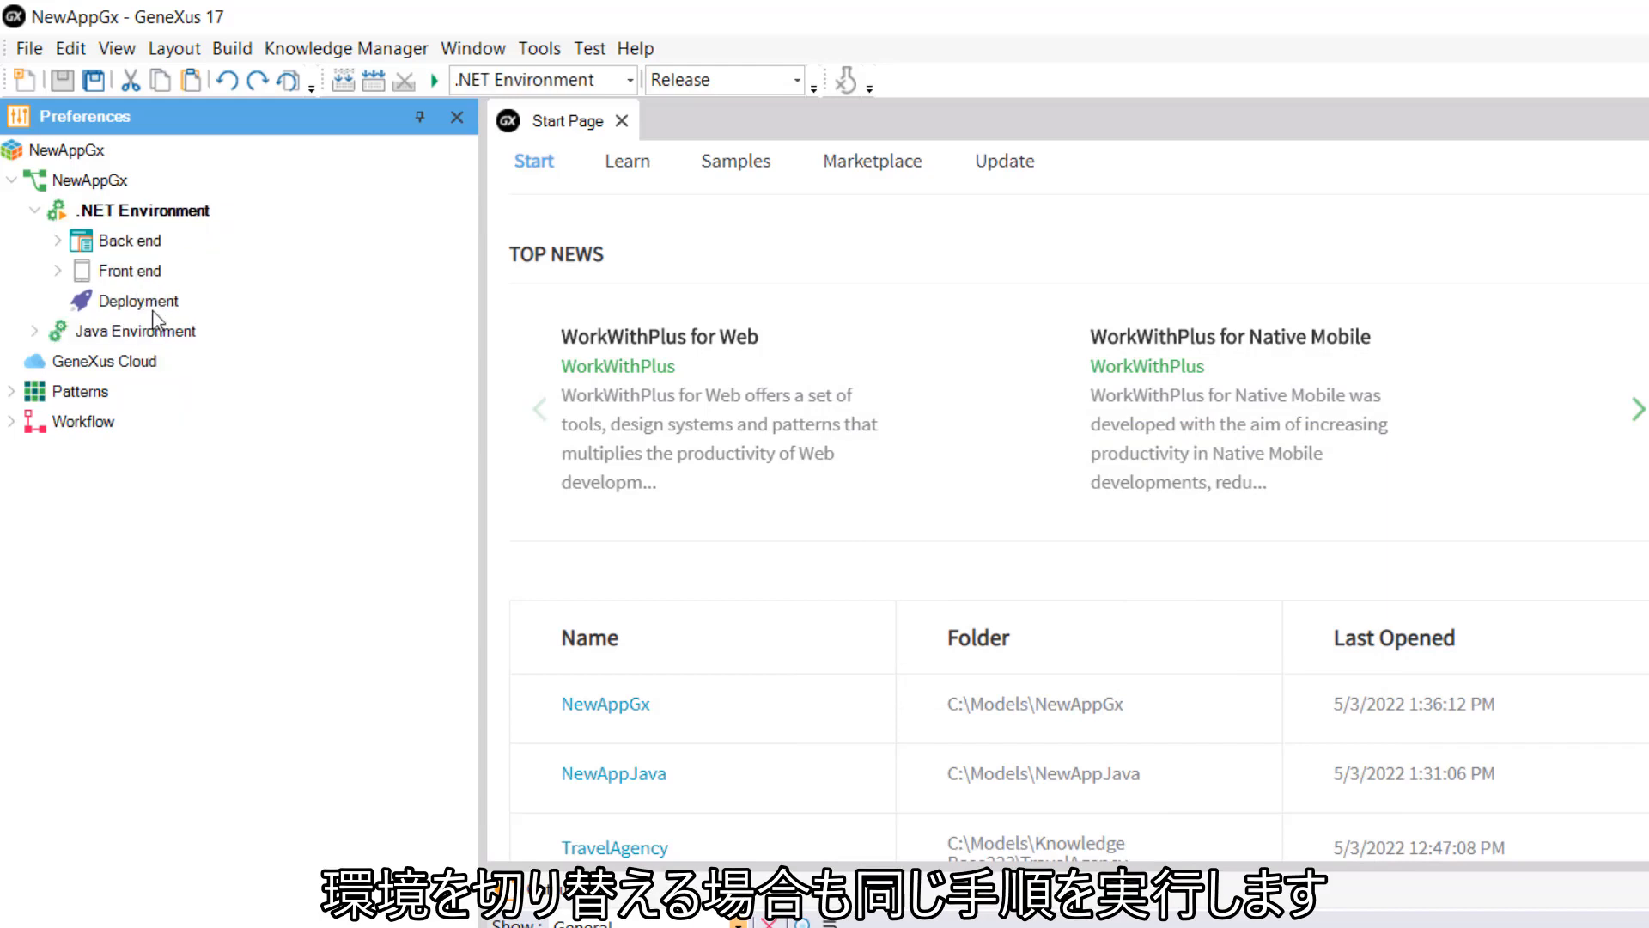
right_click(141, 338)
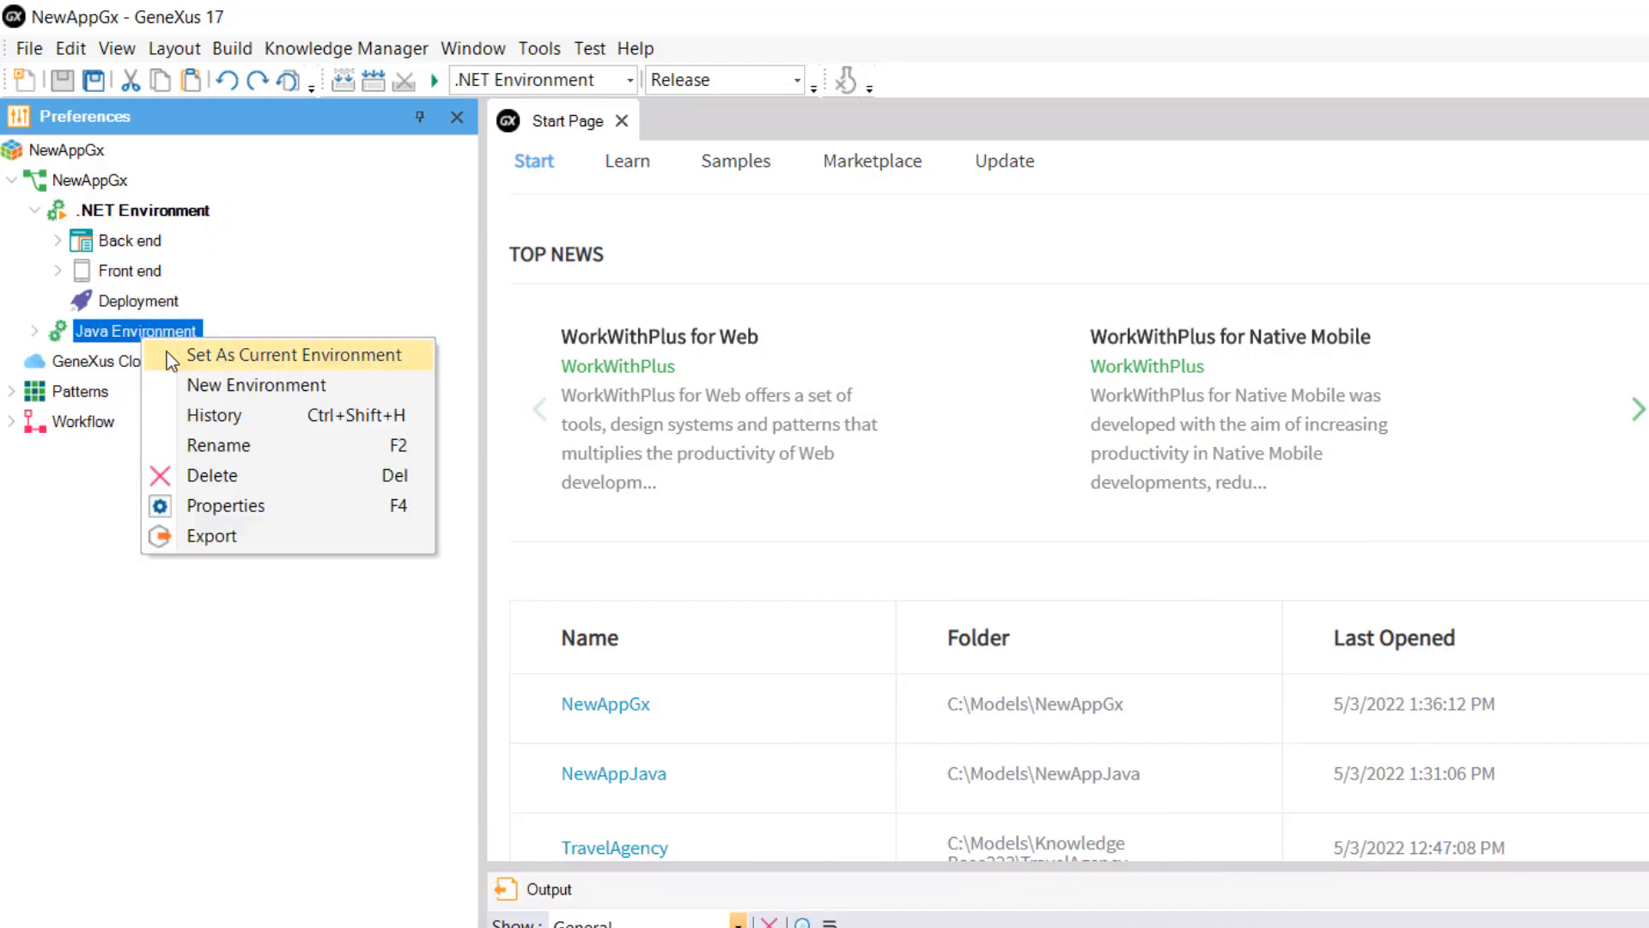
click(166, 352)
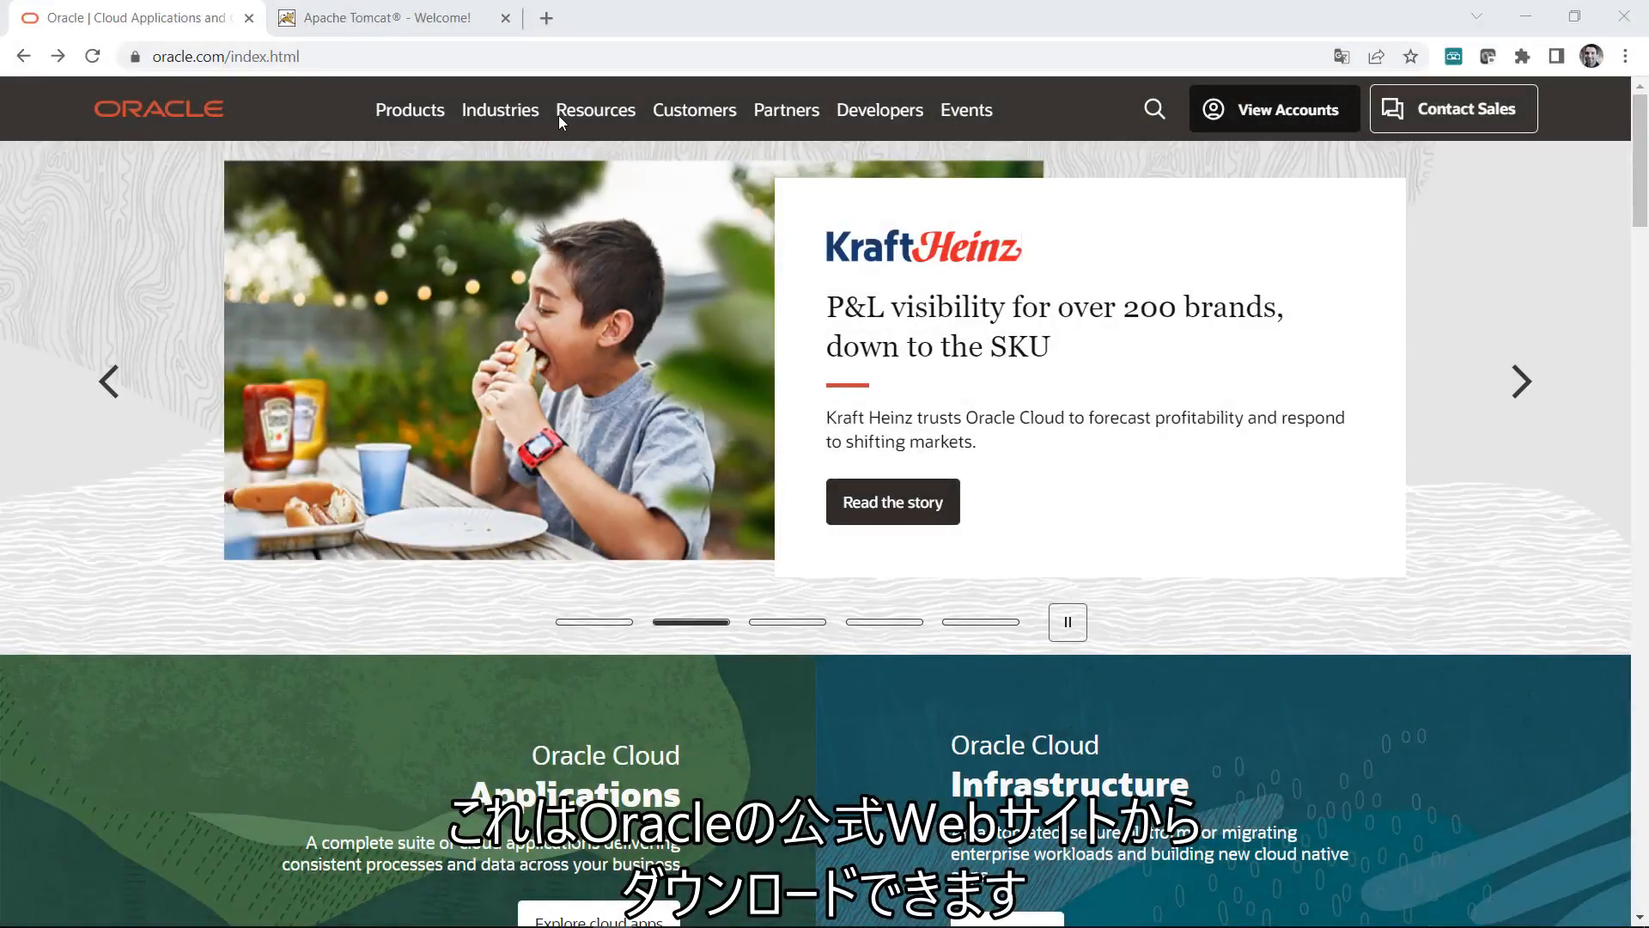
Step: Go to Oracle's Java SDK downloads page, then switch to the Apache Tomcat homepage
click(567, 113)
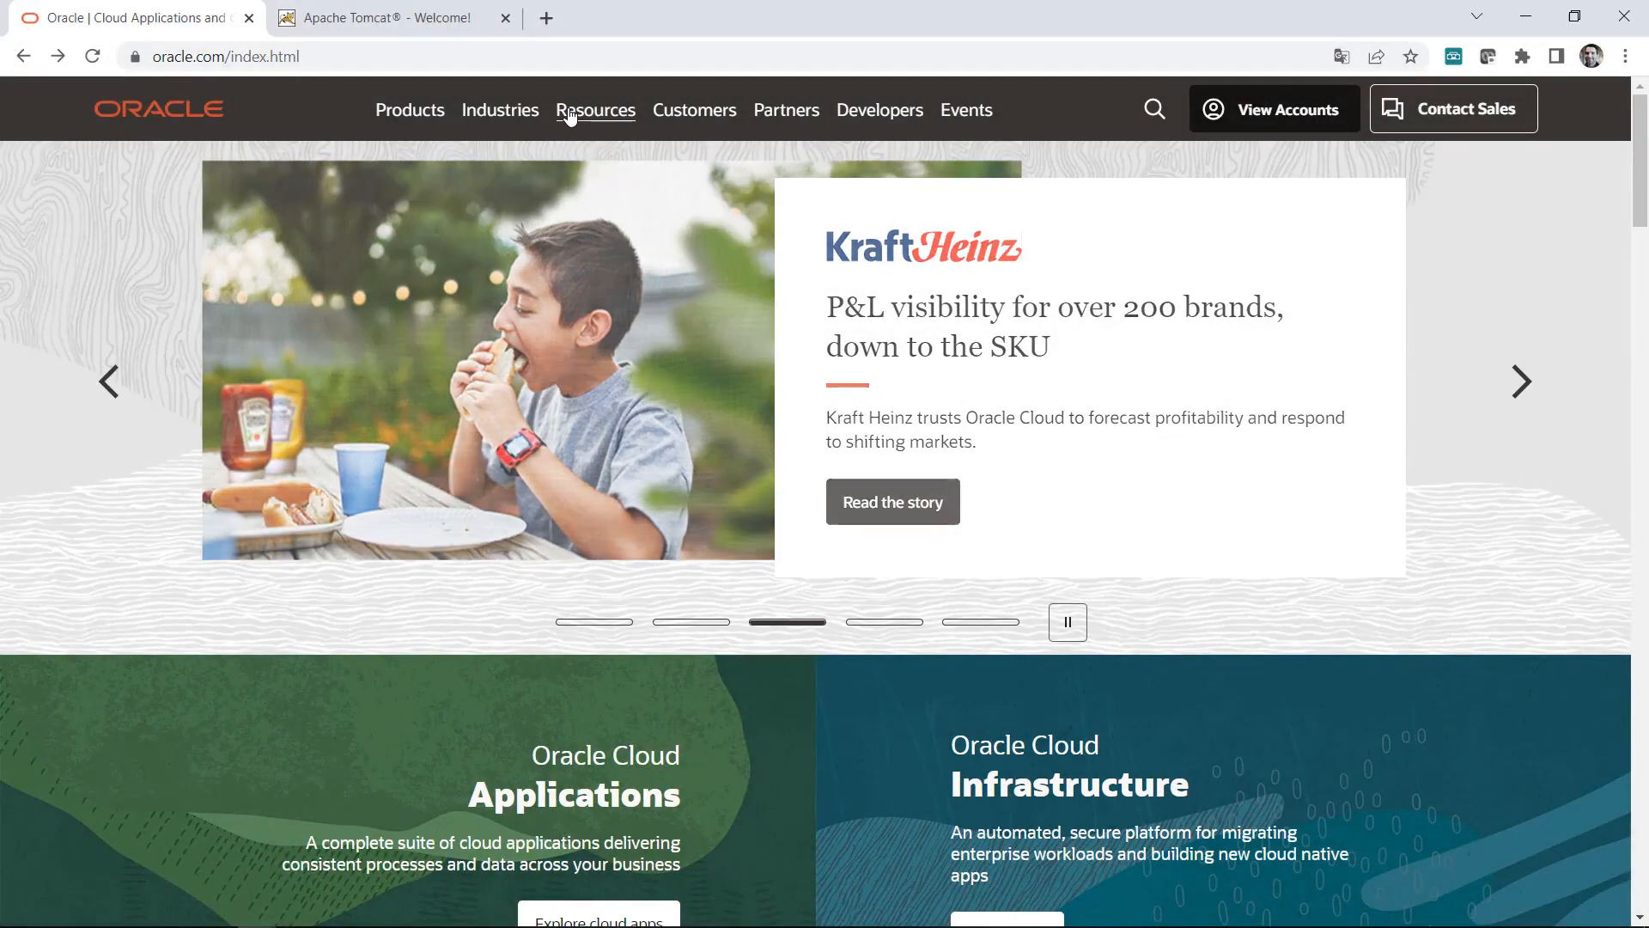
click(163, 252)
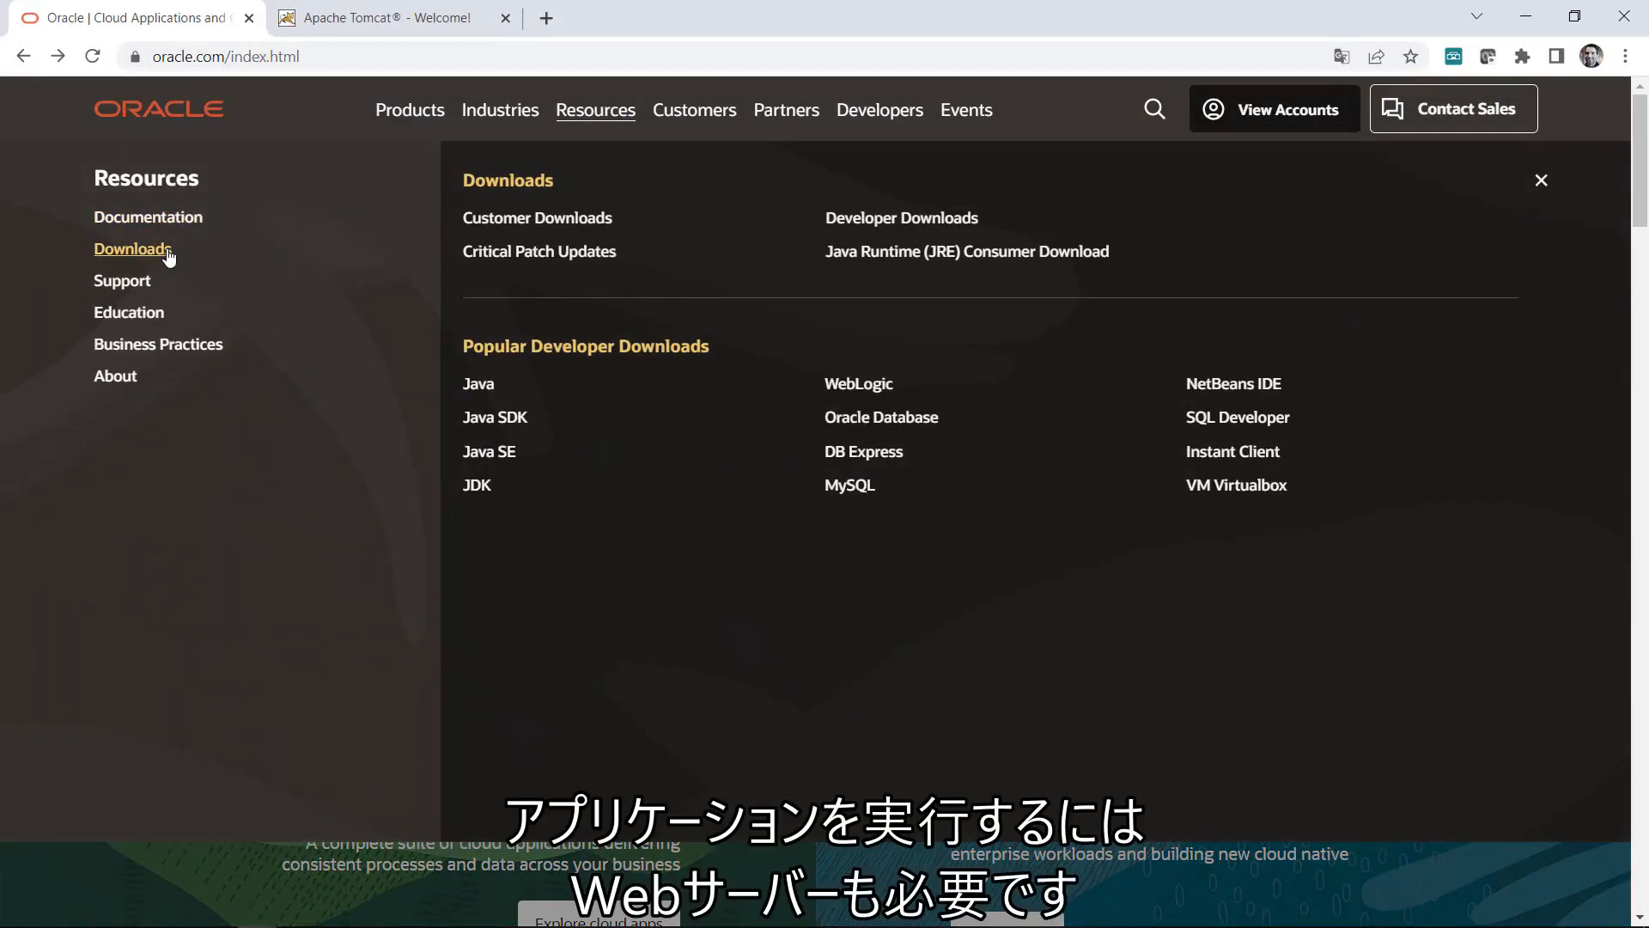
click(501, 419)
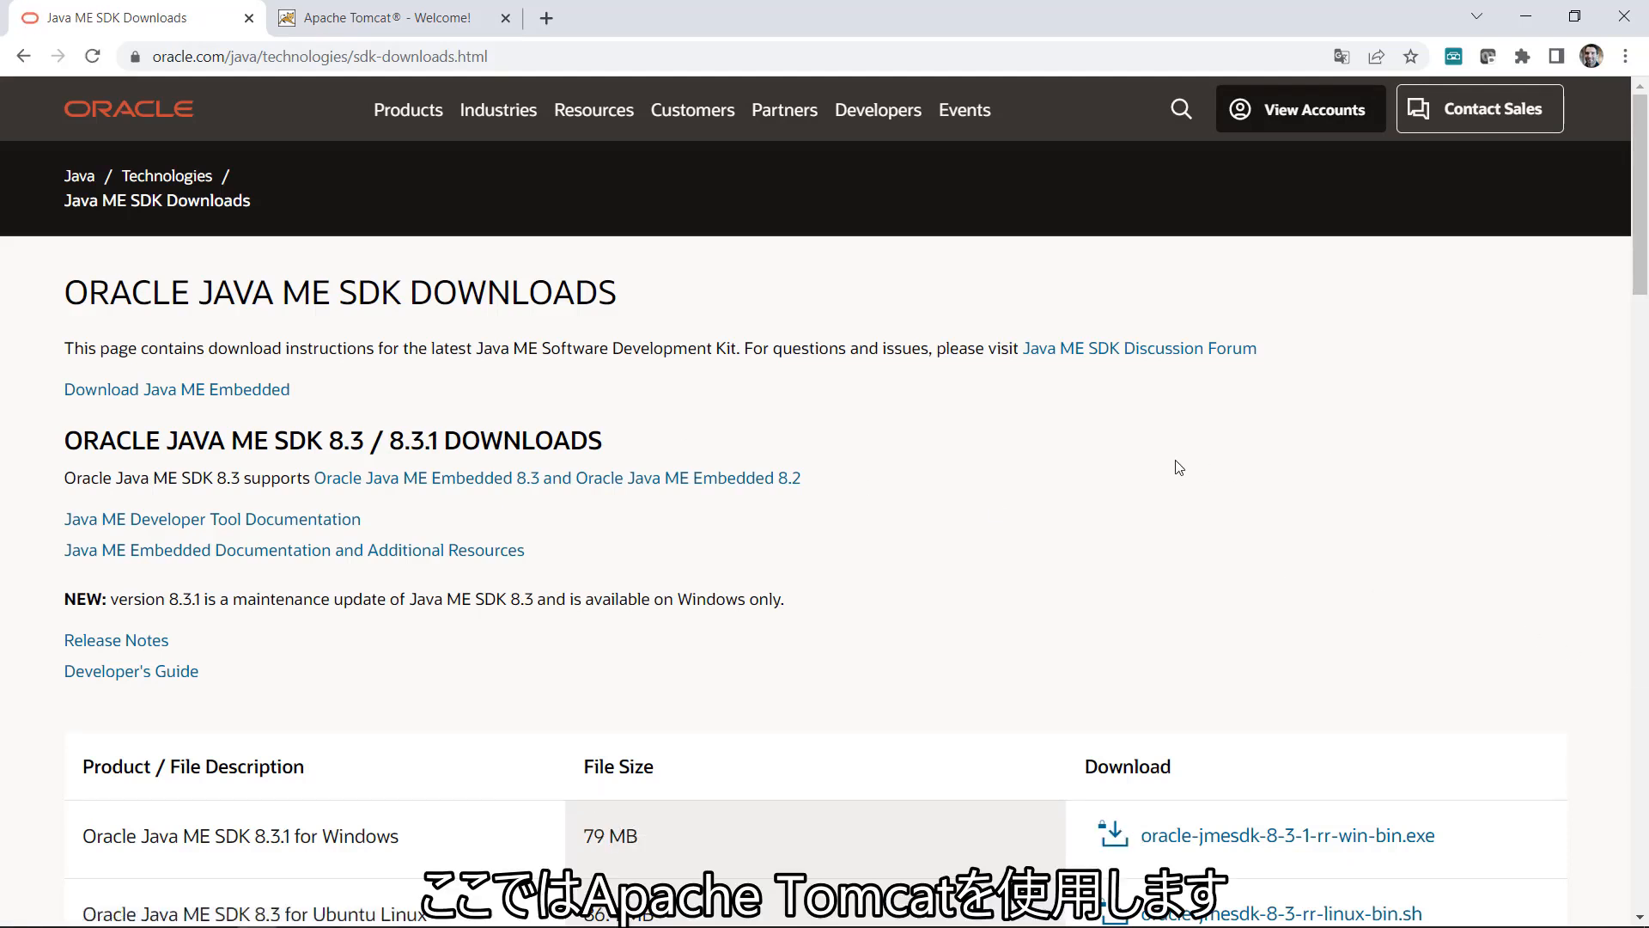
click(439, 19)
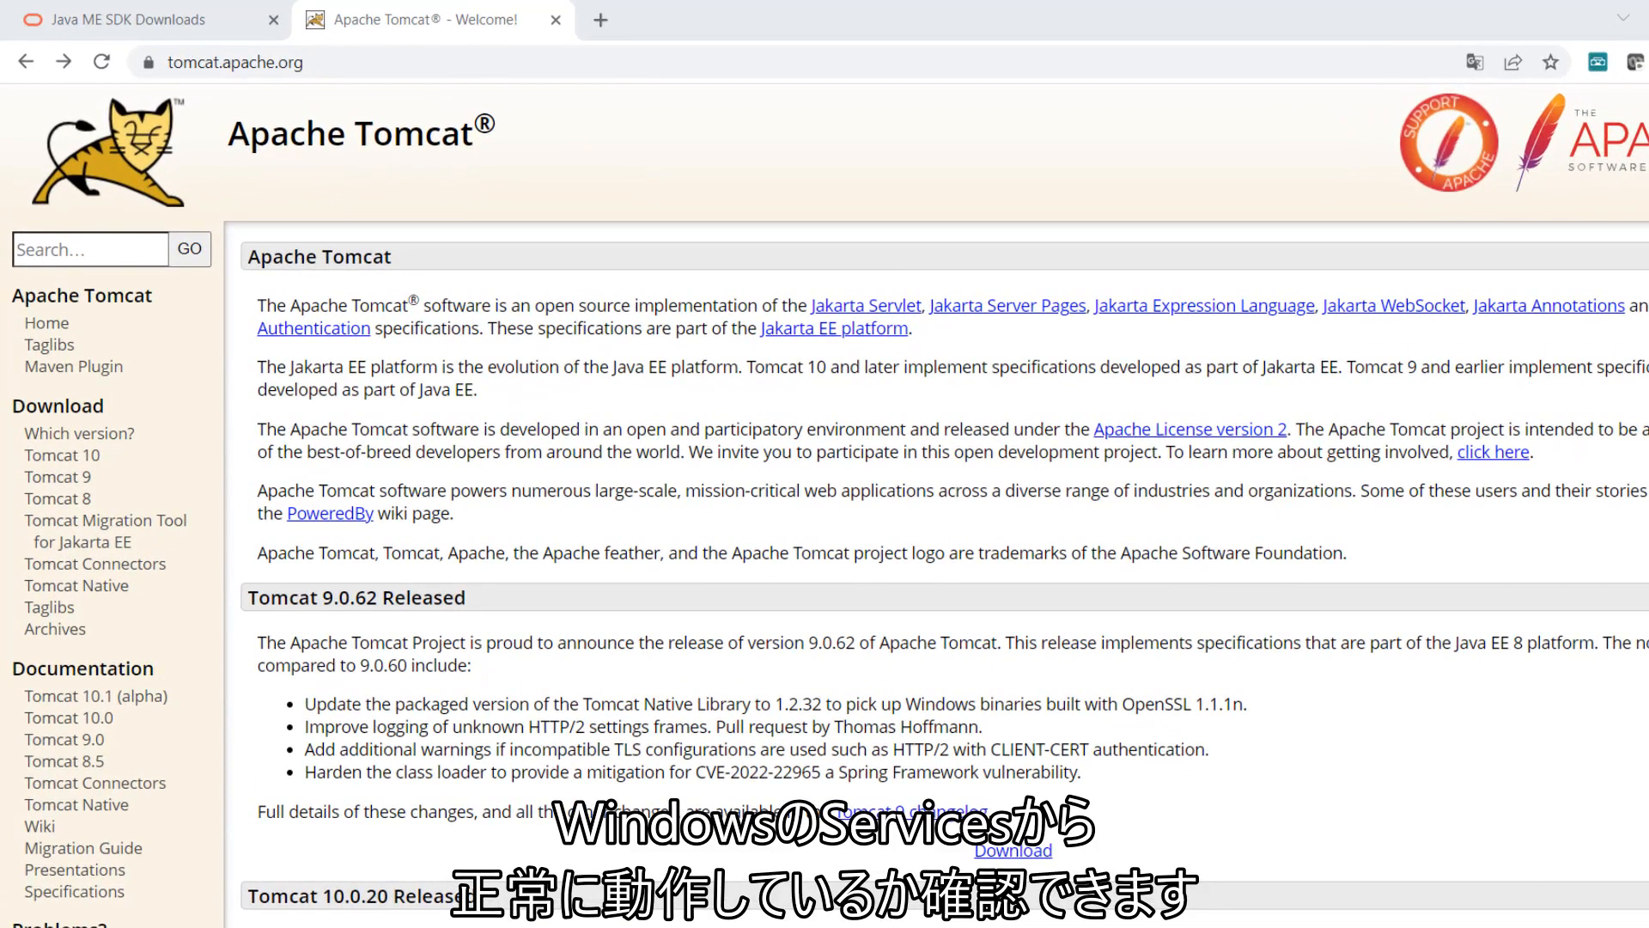
Step: In Windows Services, check that Apache Tomcat 9.0 Tomcat9 is running with automatic startup
key(super)
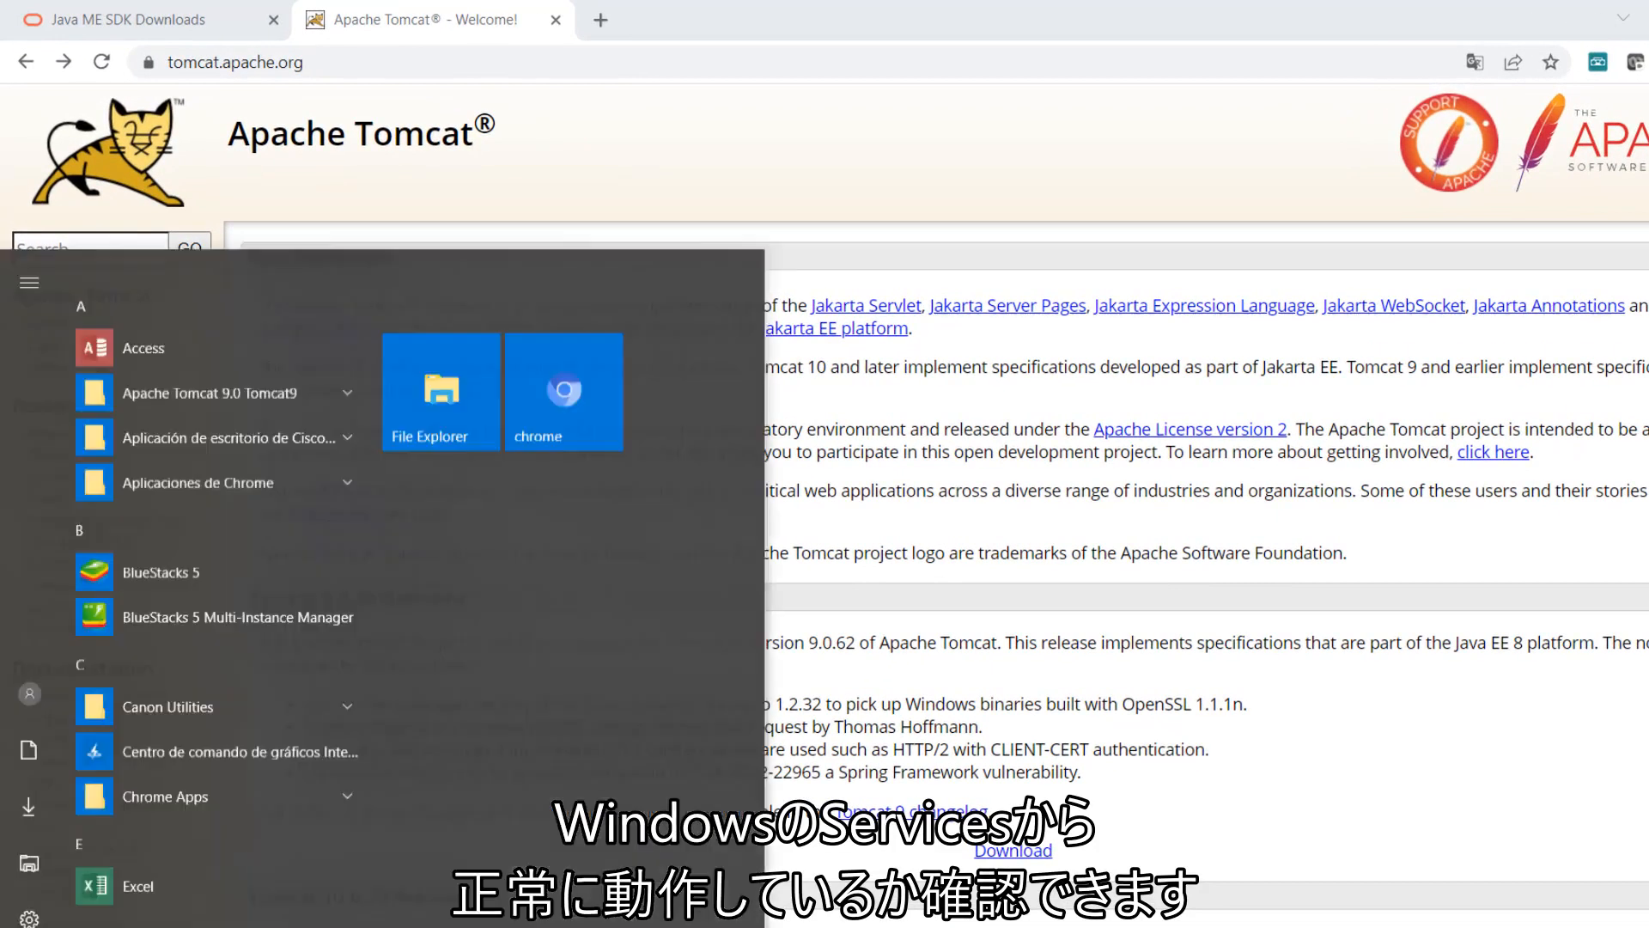
text(s)
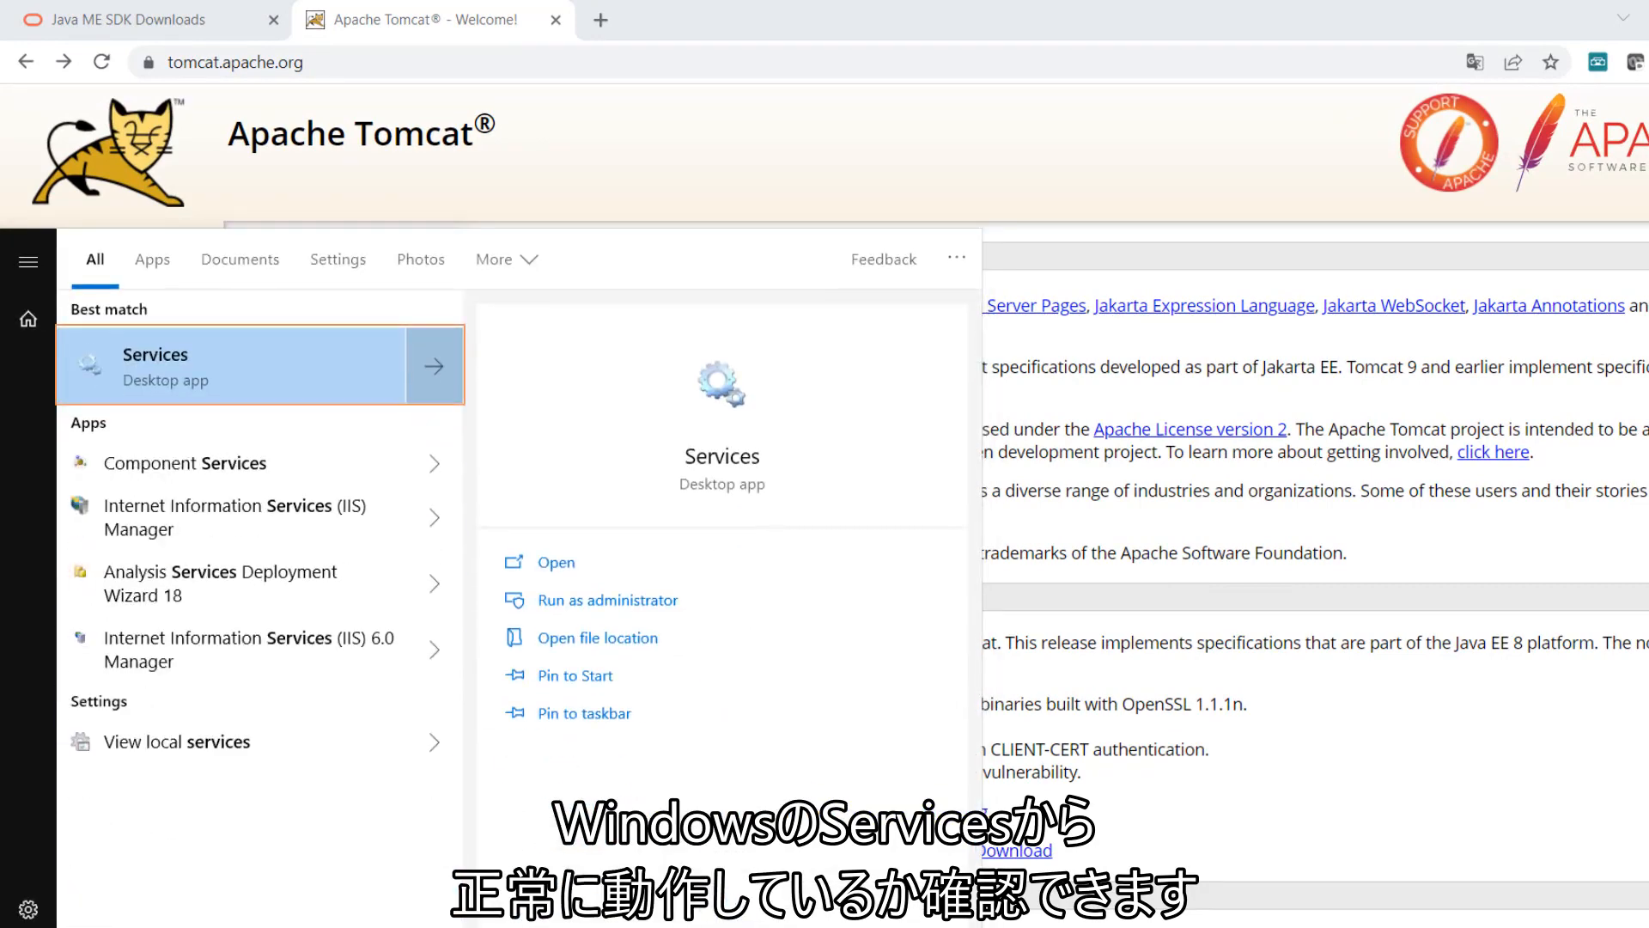
click(189, 356)
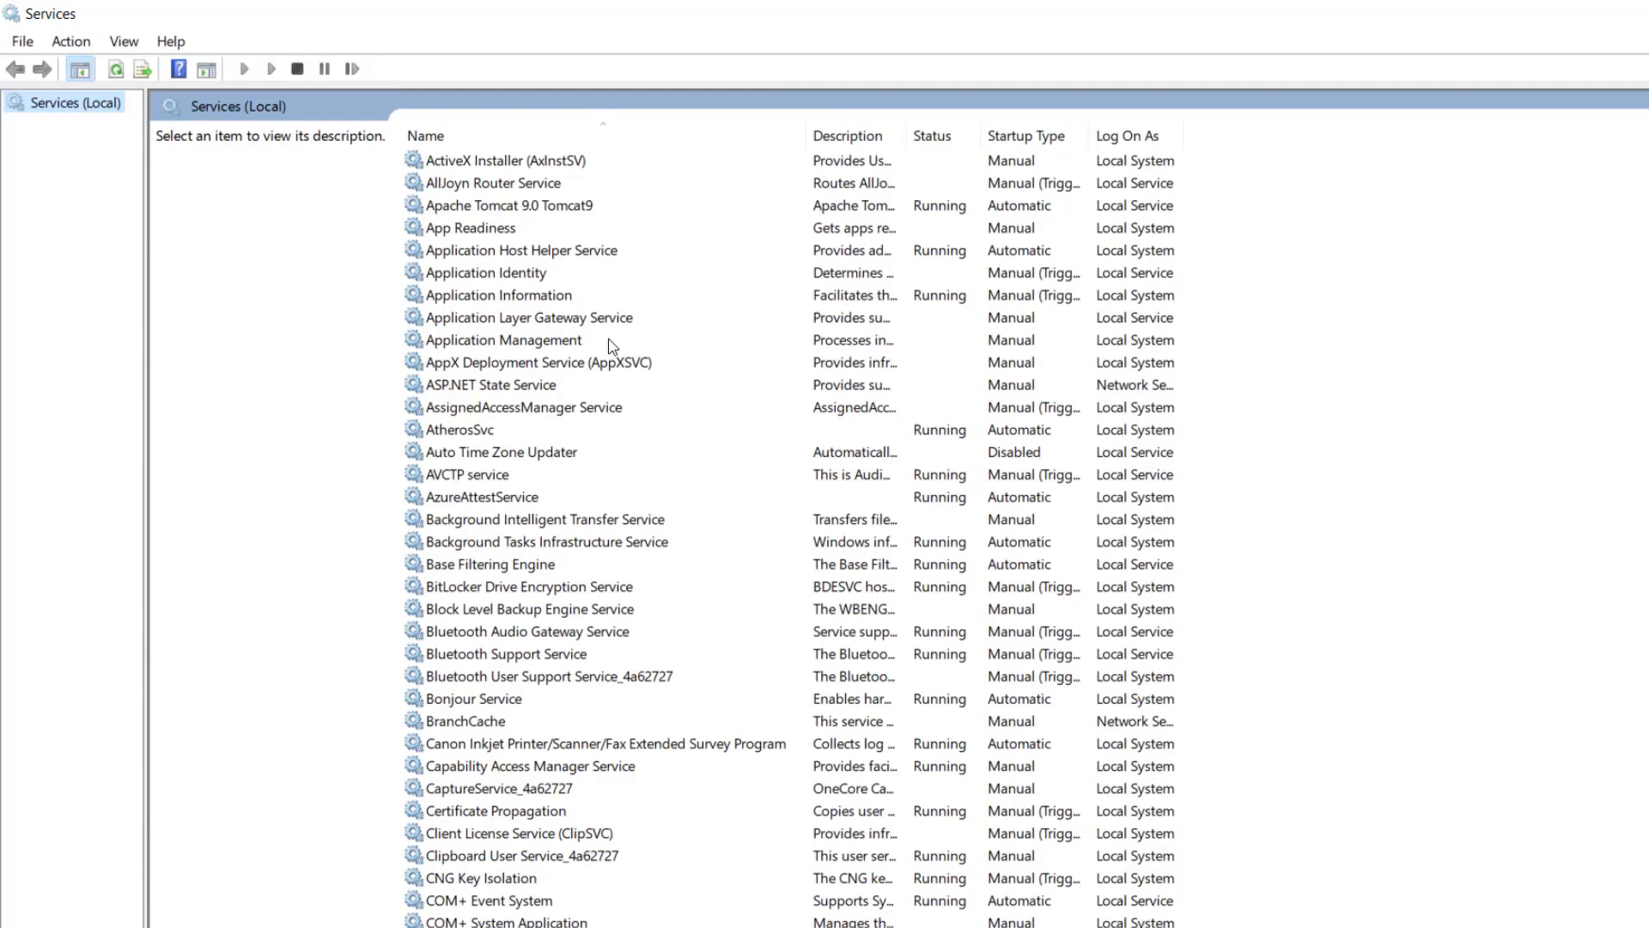
double_click(558, 209)
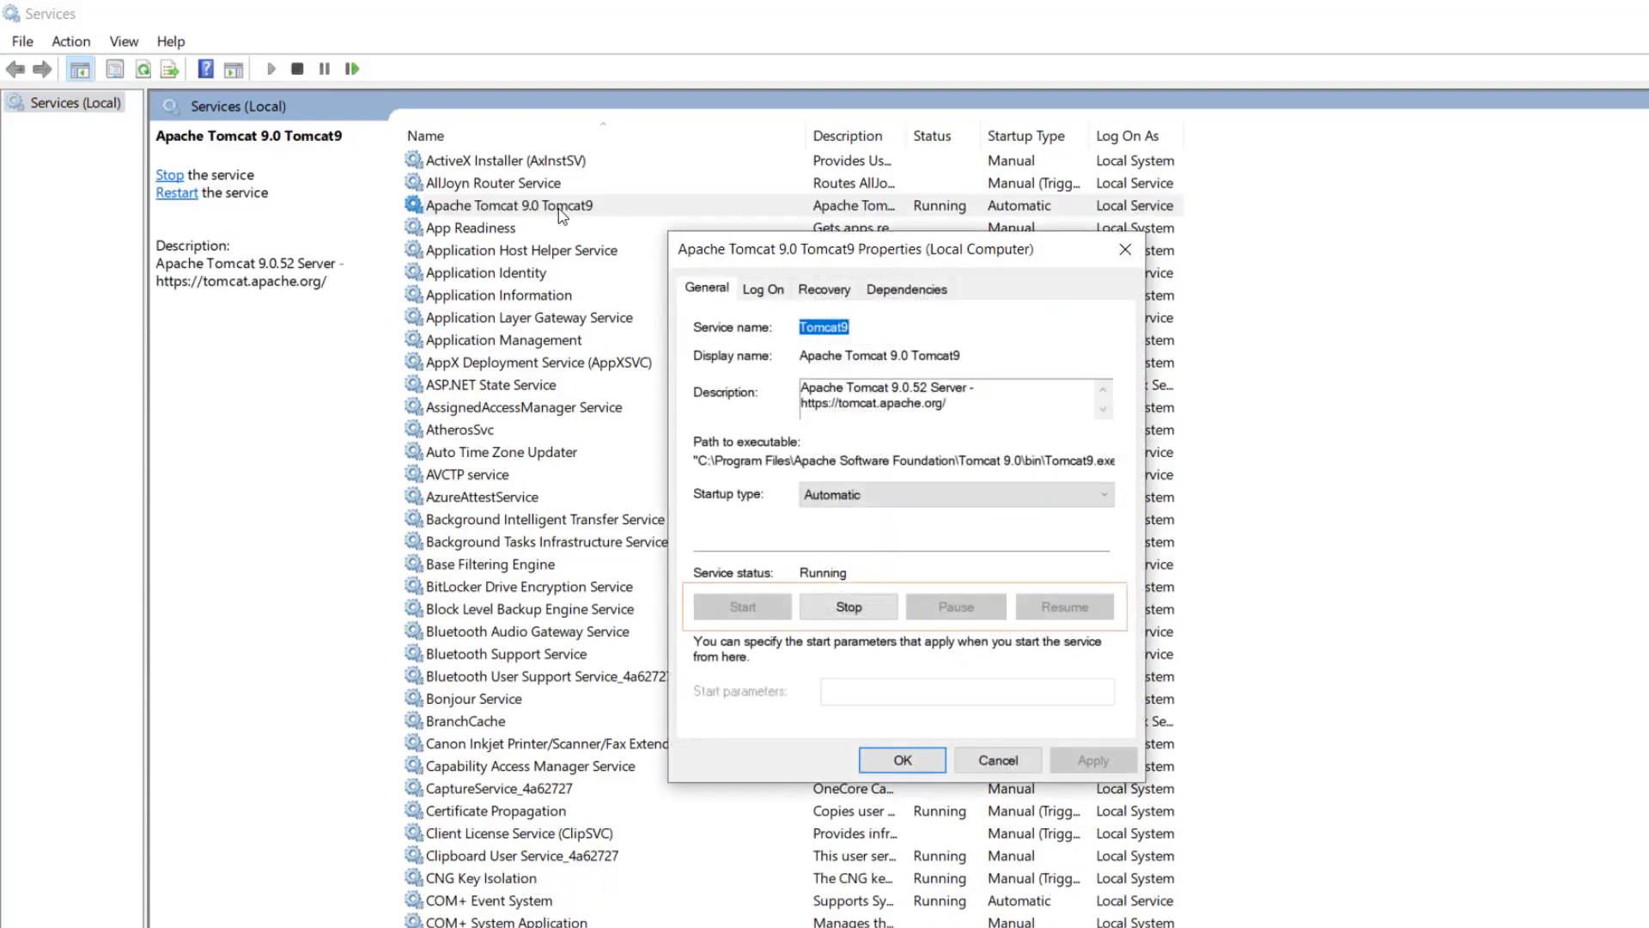
click(1127, 251)
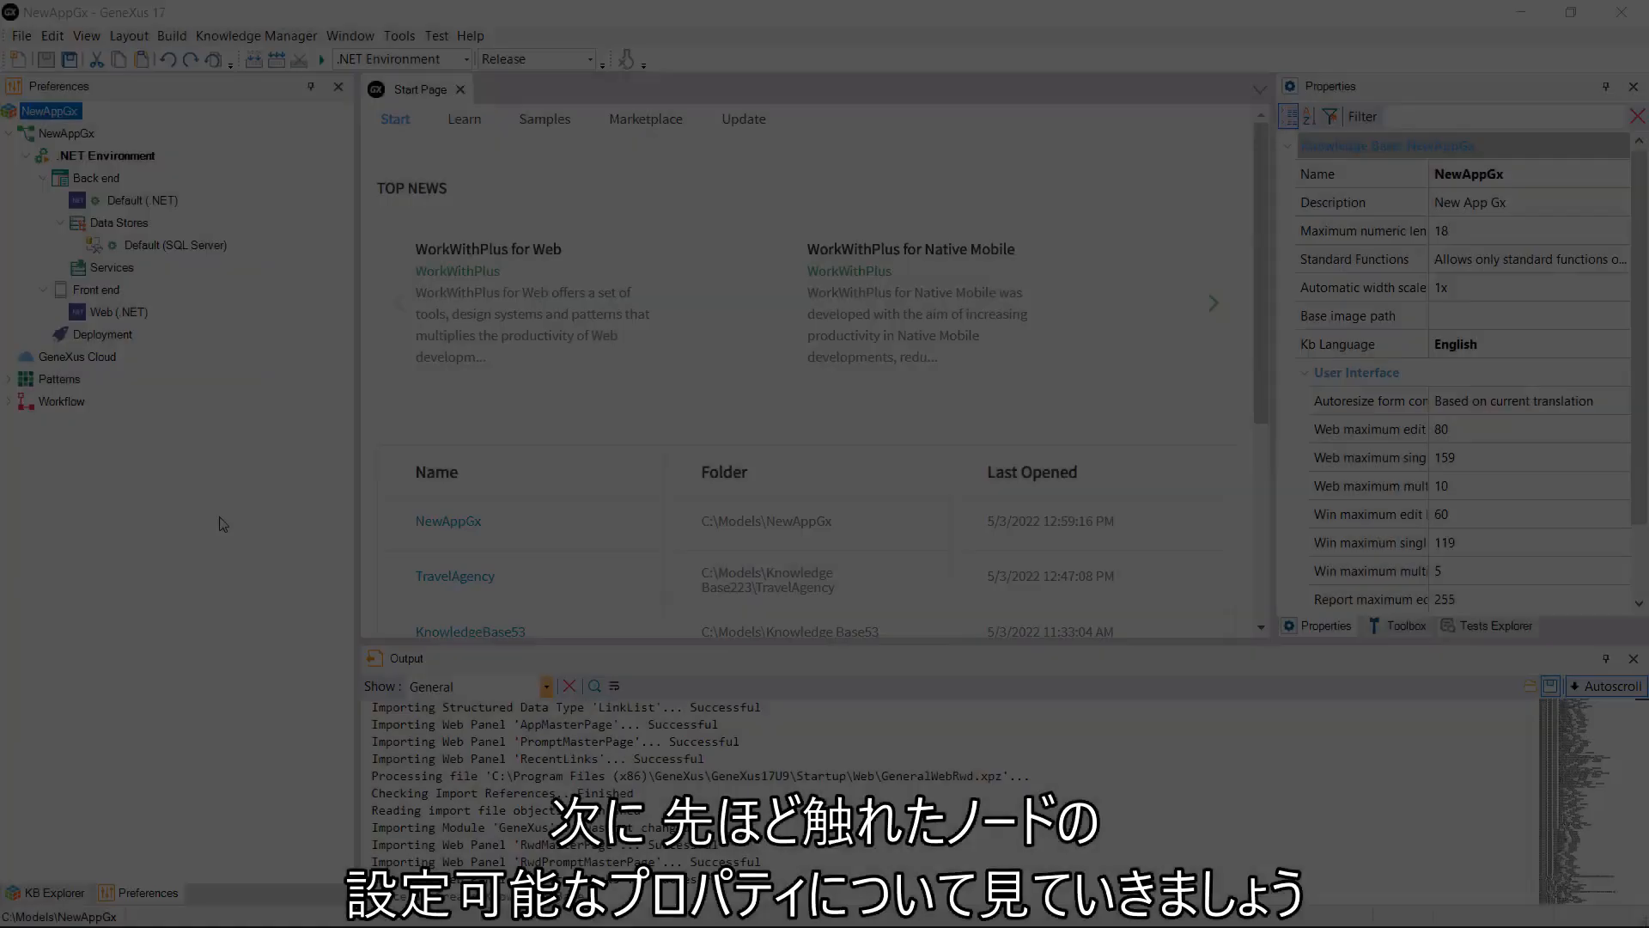
Step: Select the NewAppGx version node and leave Enable Integrated Security at False
click(47, 135)
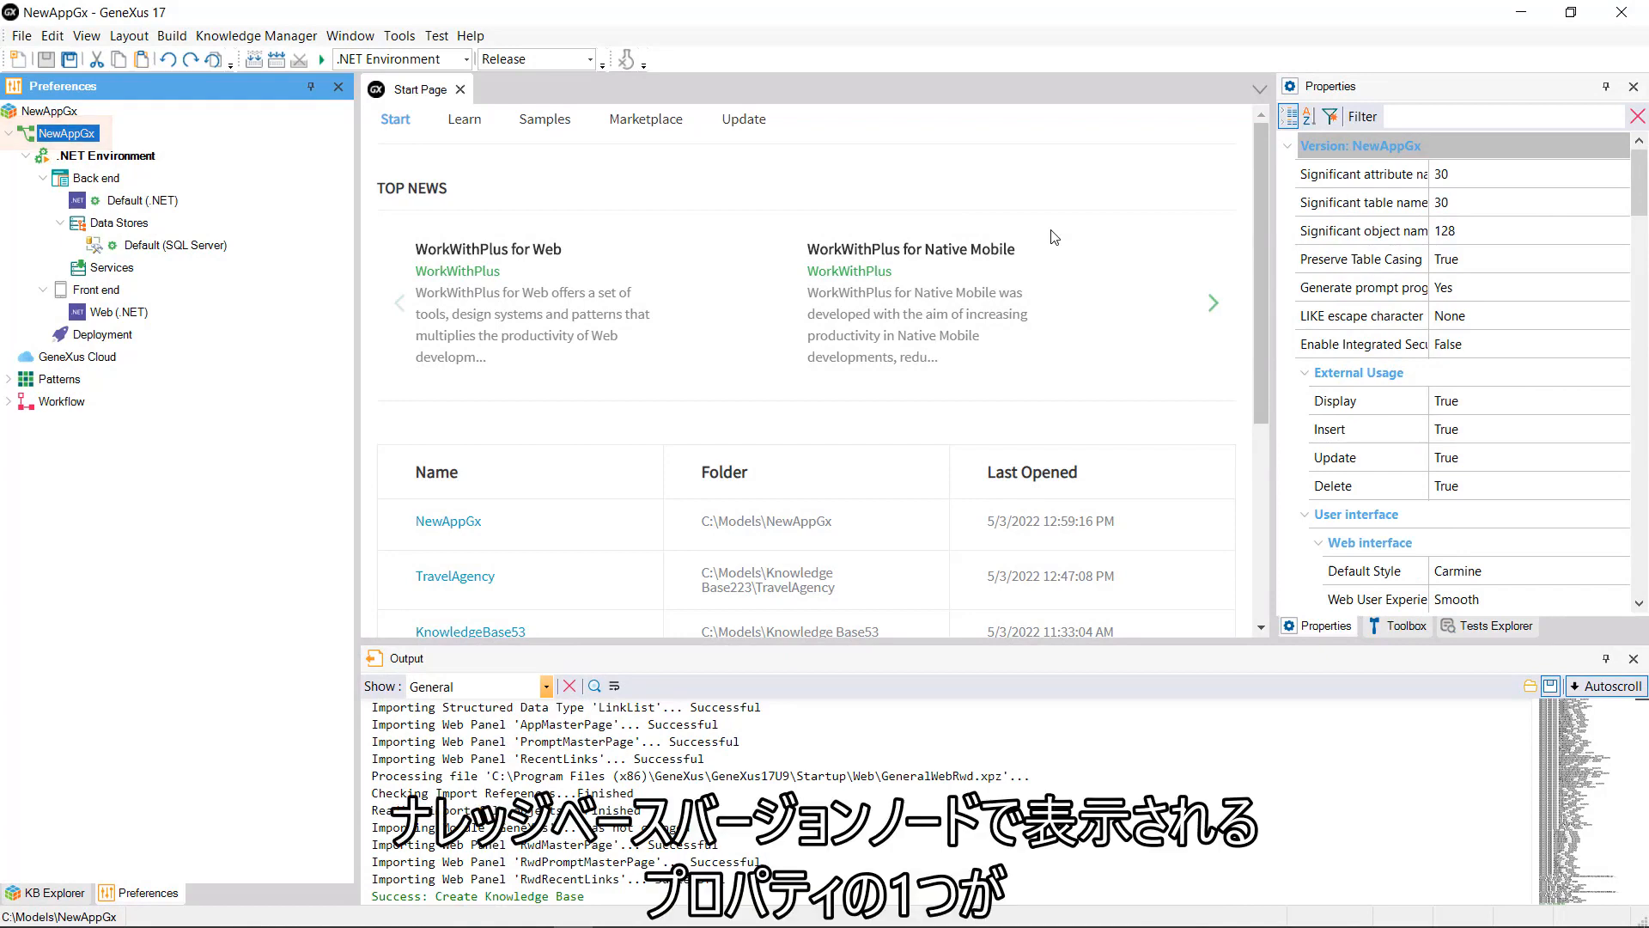
click(1627, 349)
click(1622, 344)
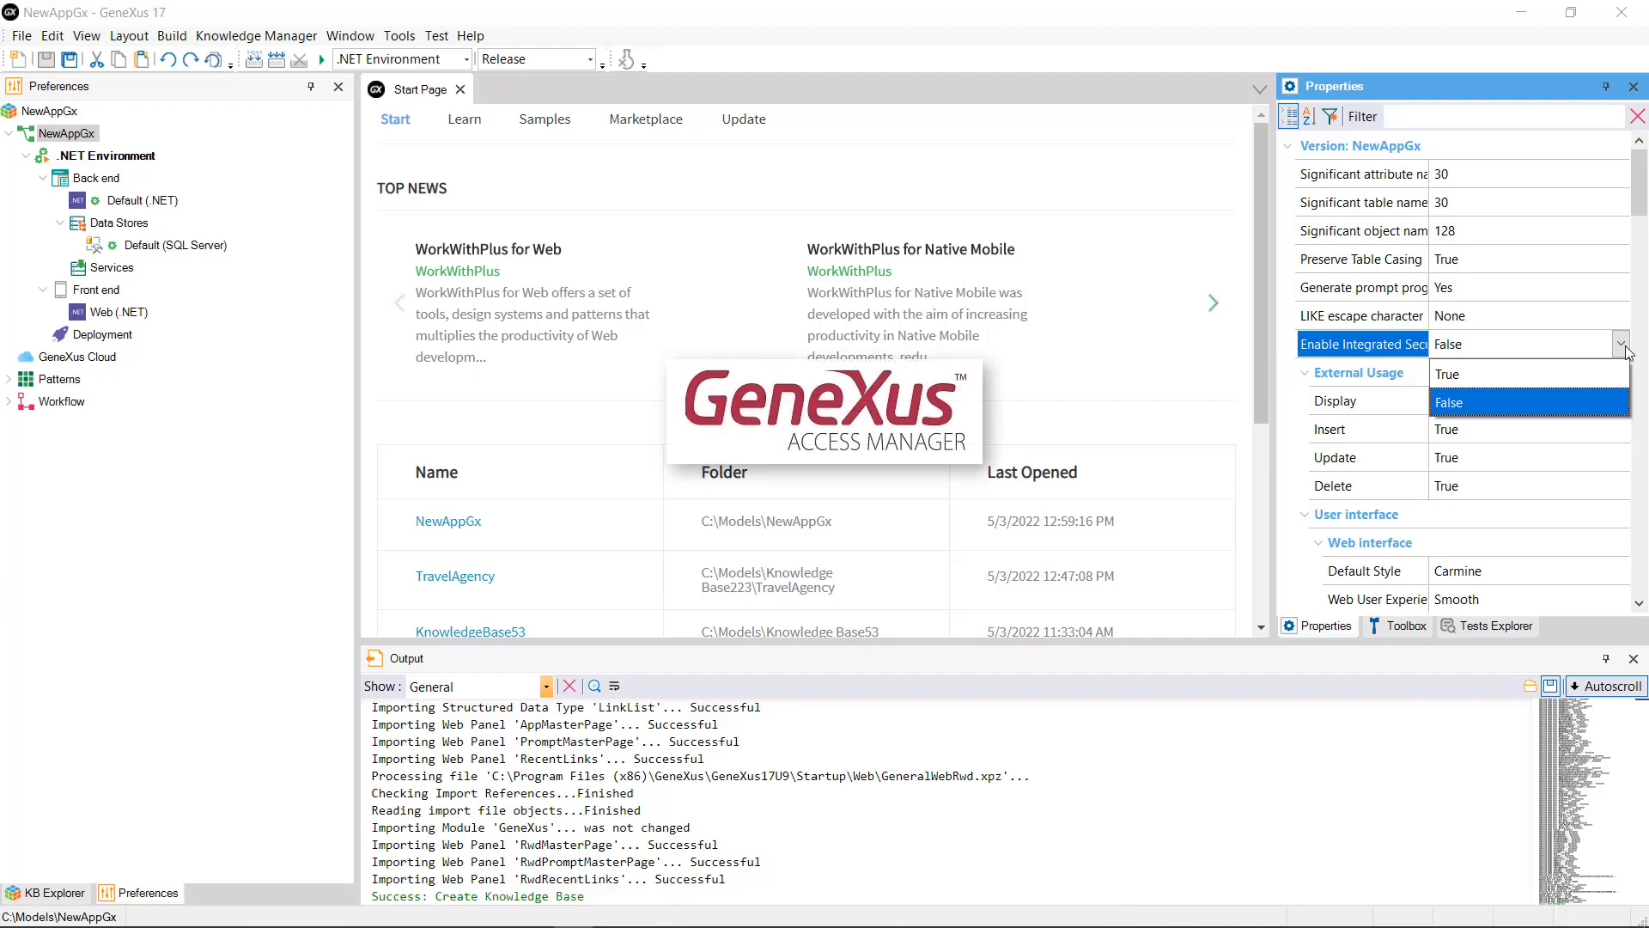
click(1623, 345)
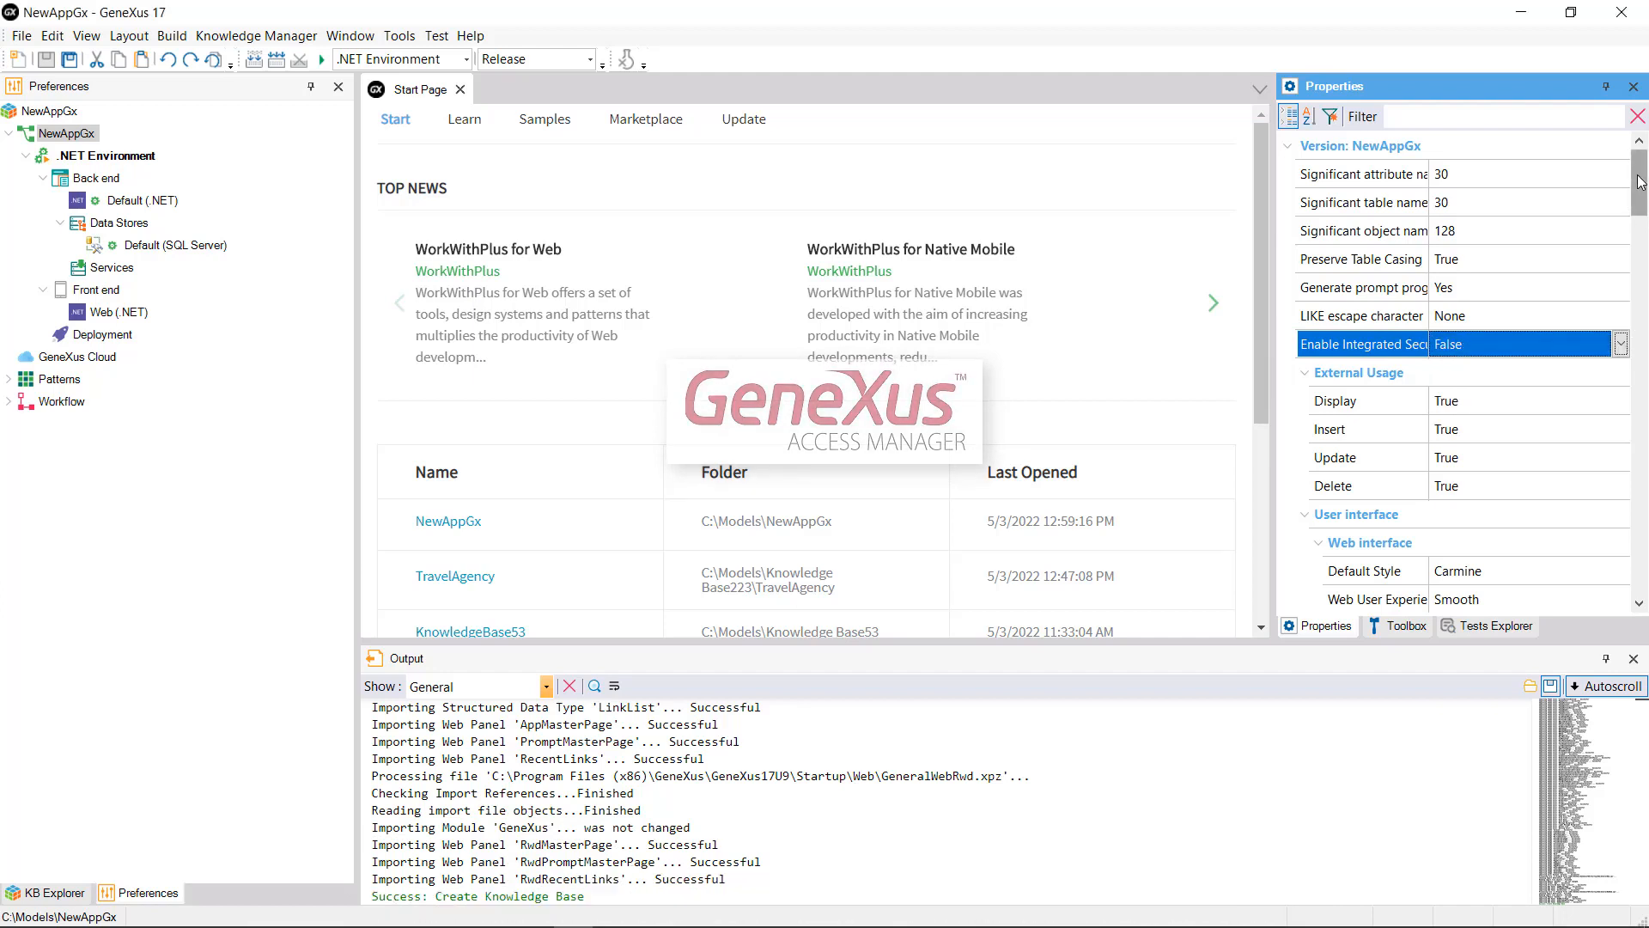
scroll(1647, 190, down, 2)
scroll(1646, 190, down, 4)
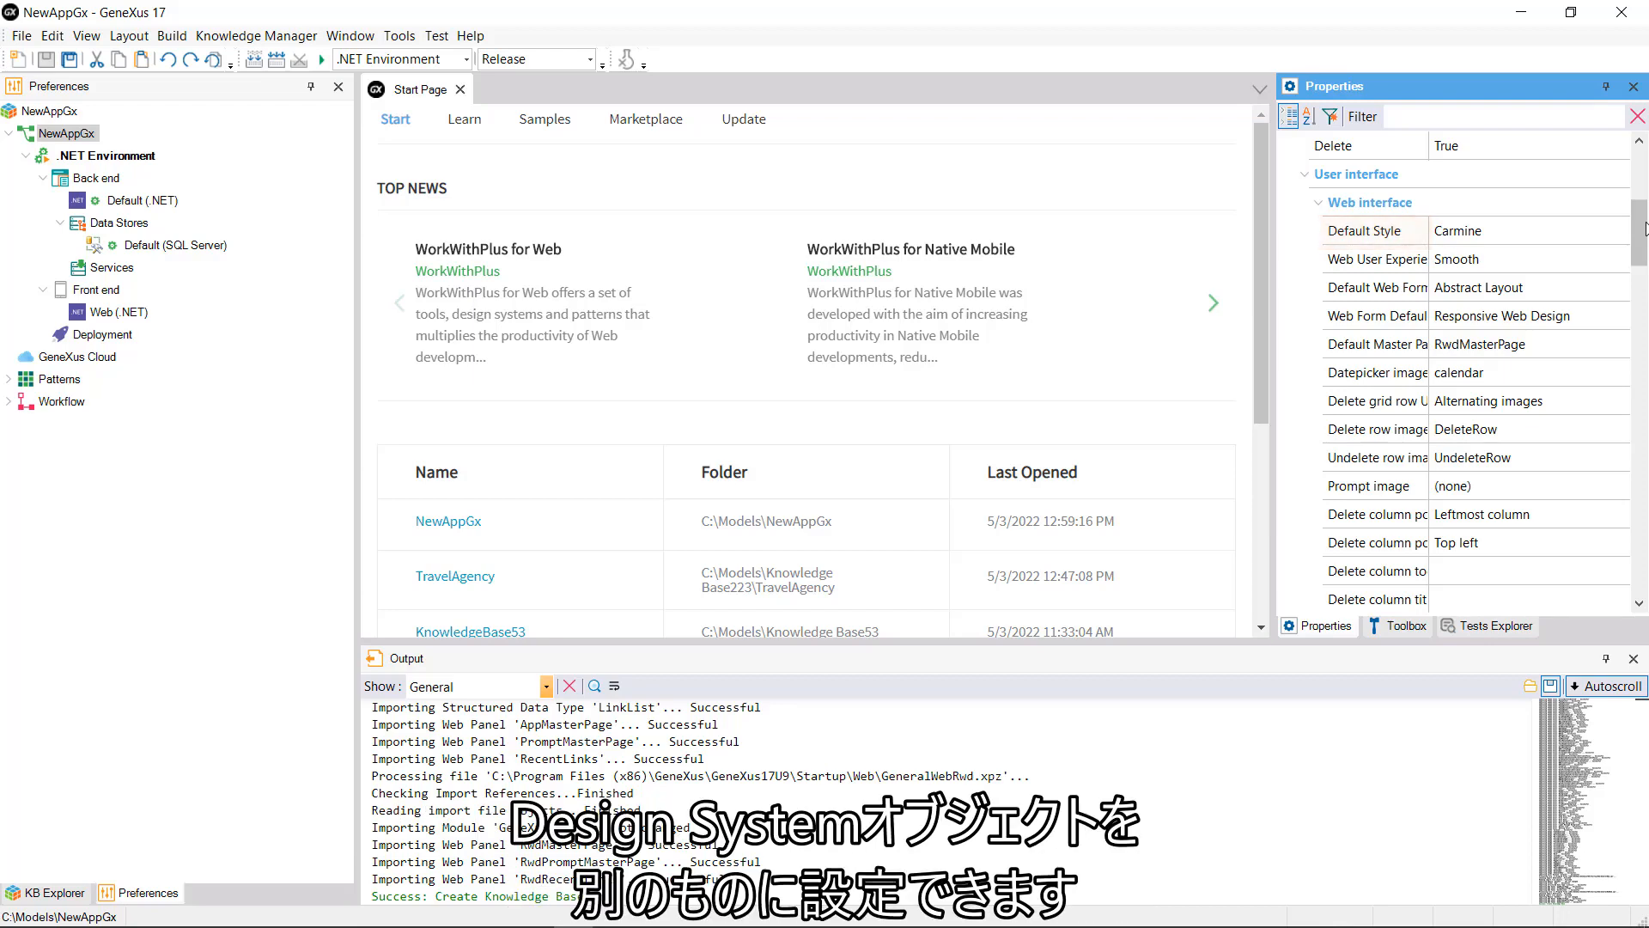
click(1632, 230)
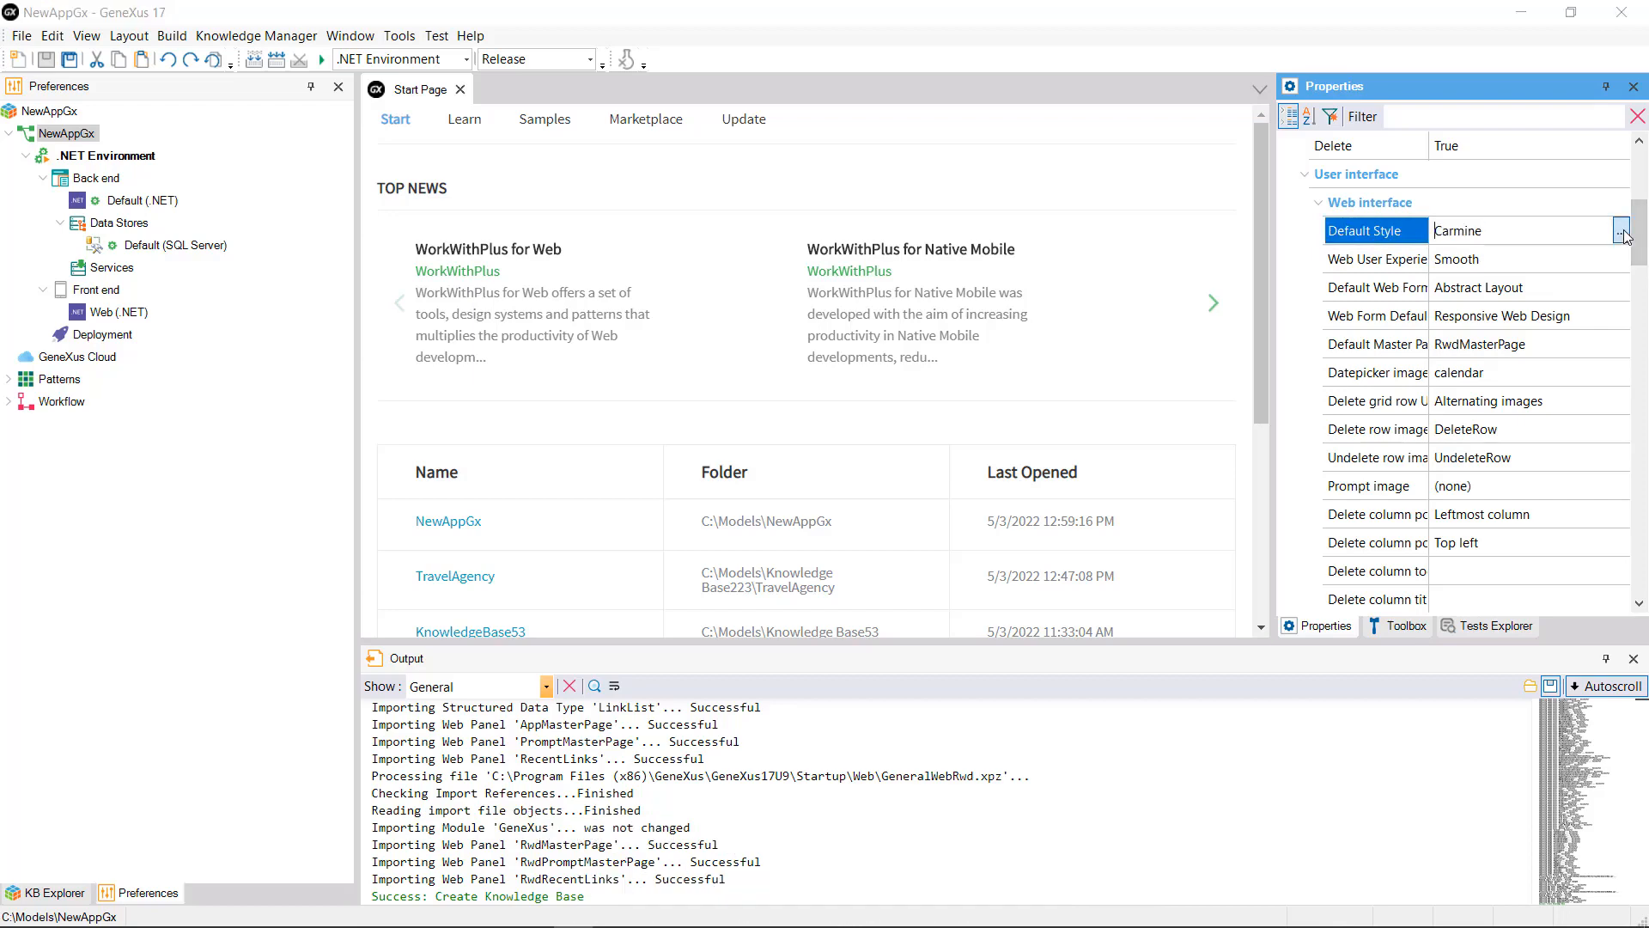
click(1621, 232)
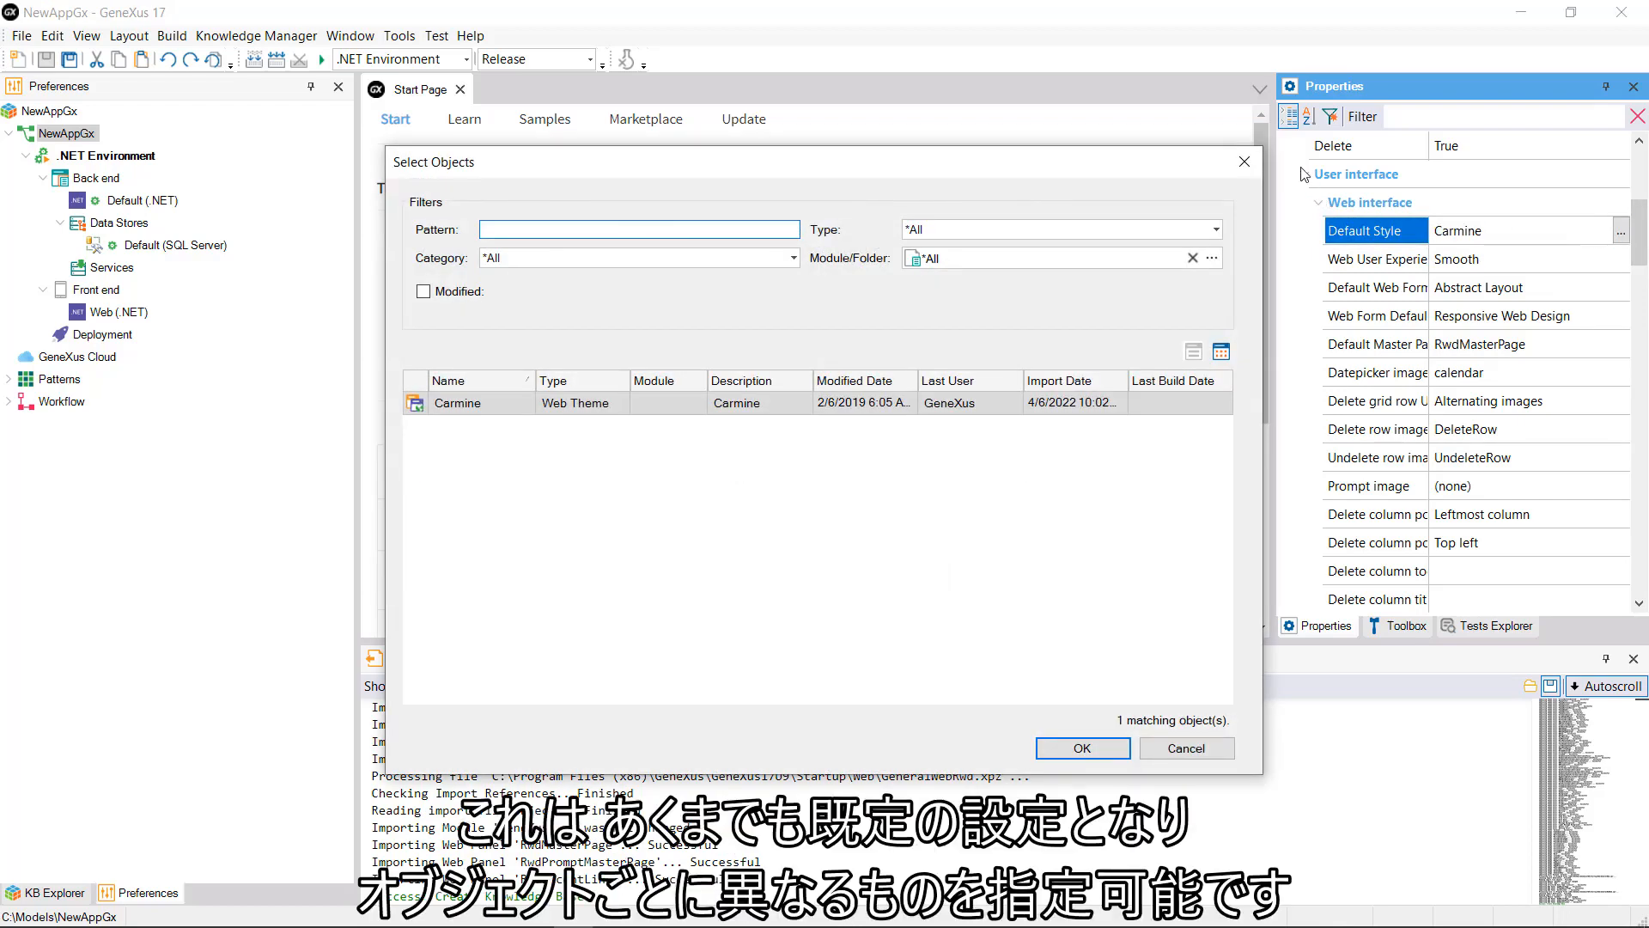
click(1245, 161)
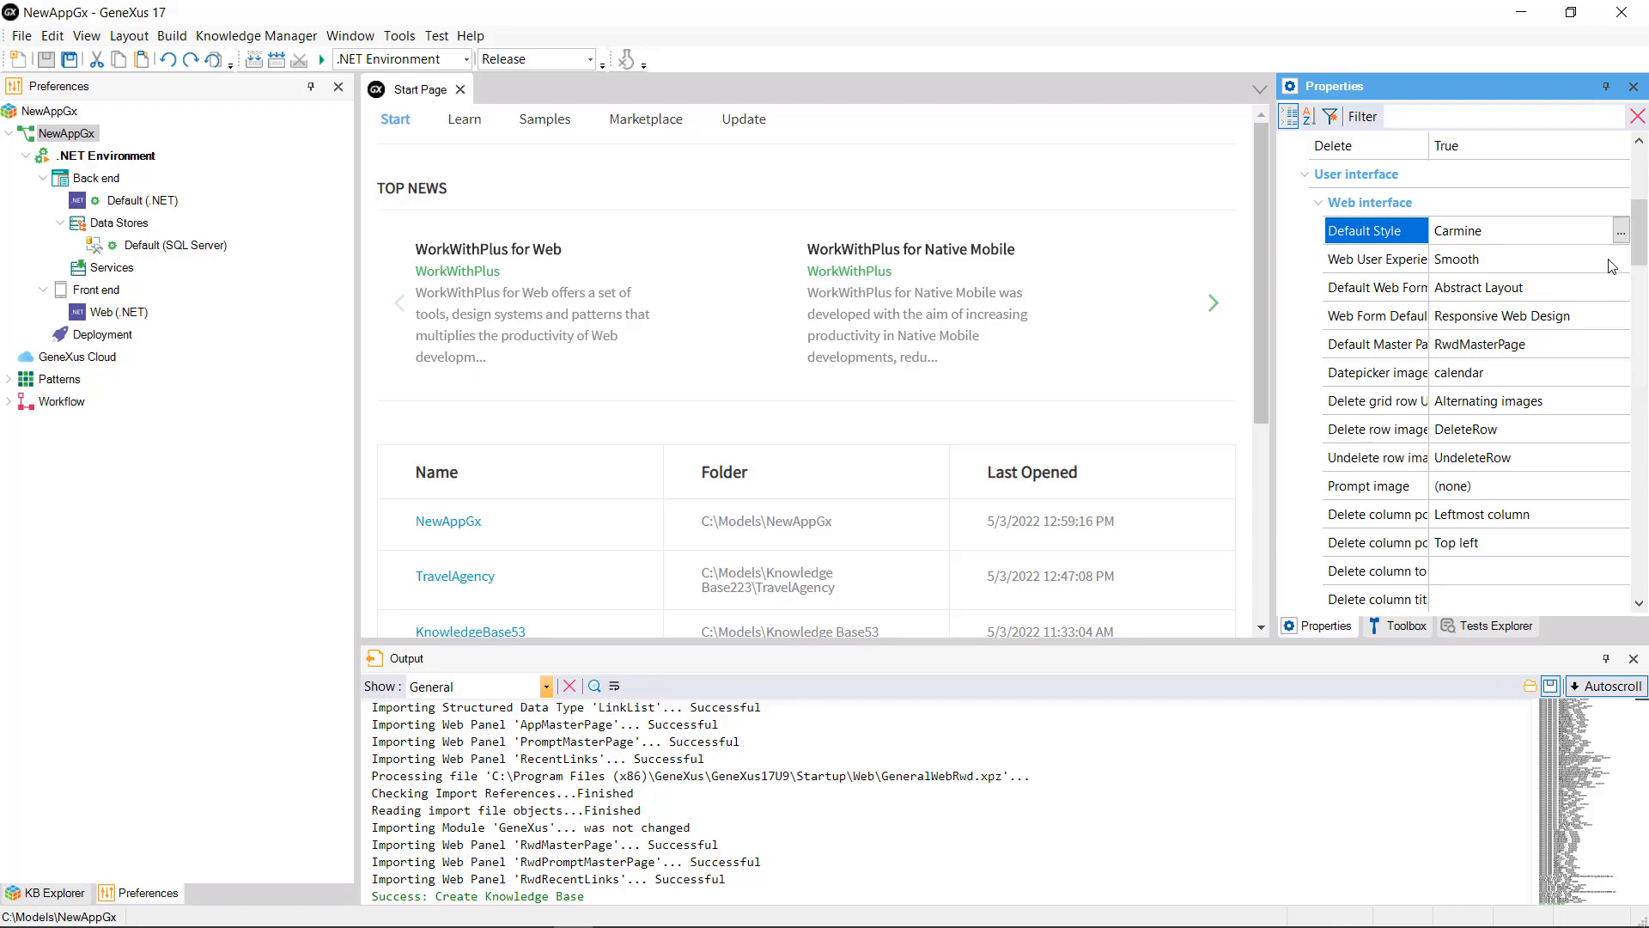
click(1615, 345)
click(1618, 345)
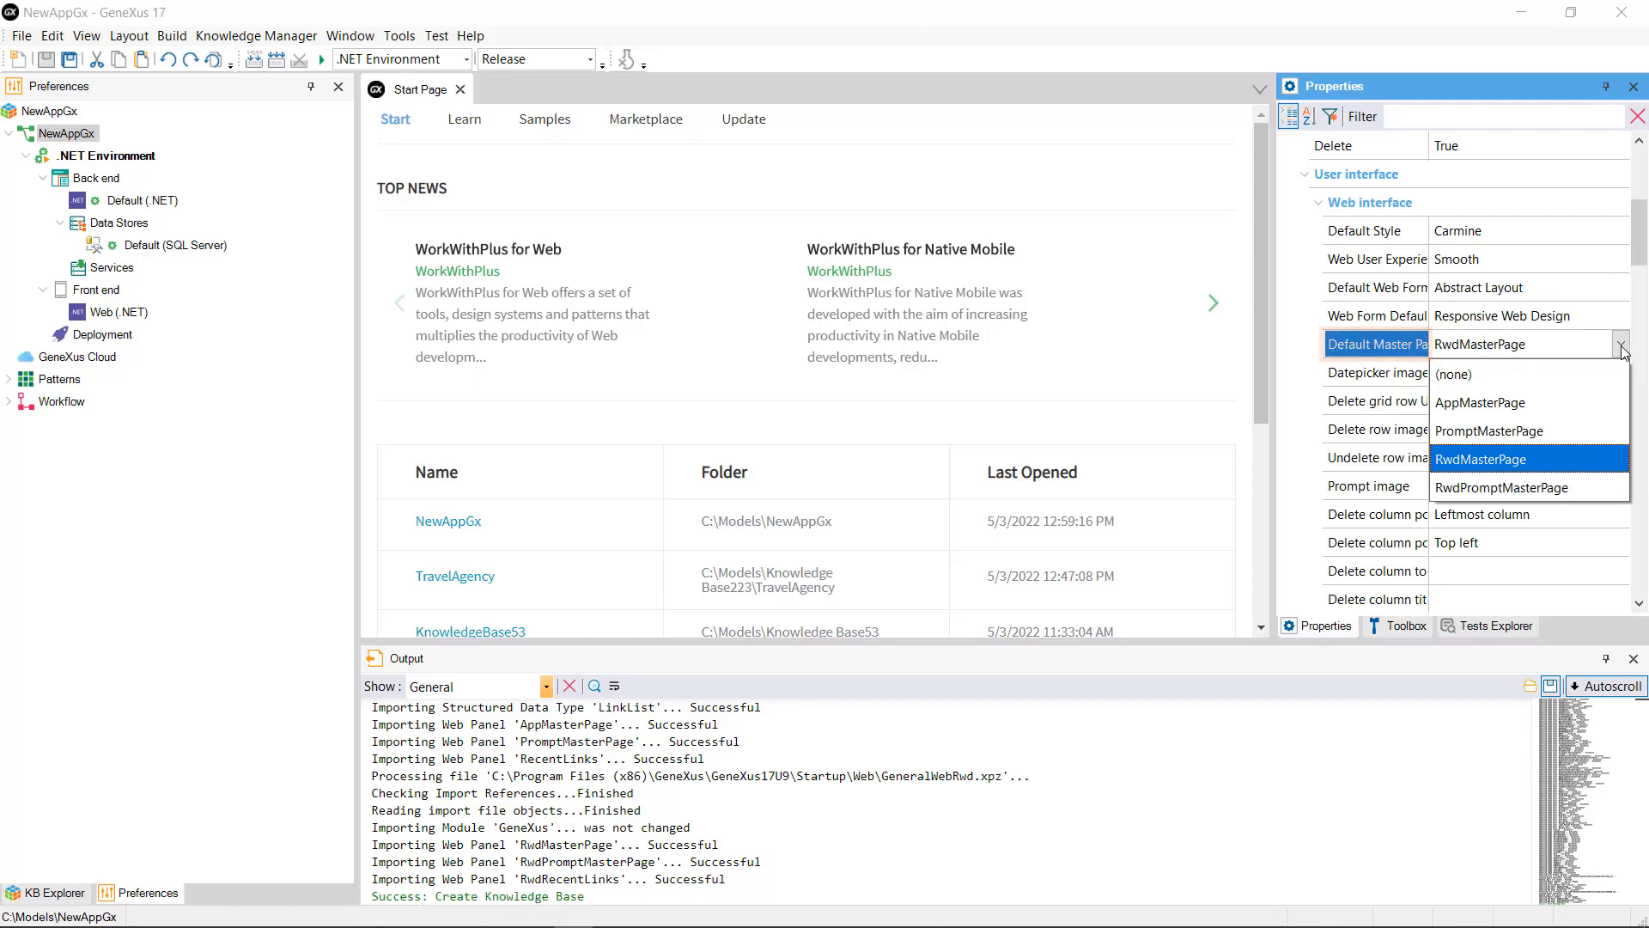
click(1622, 348)
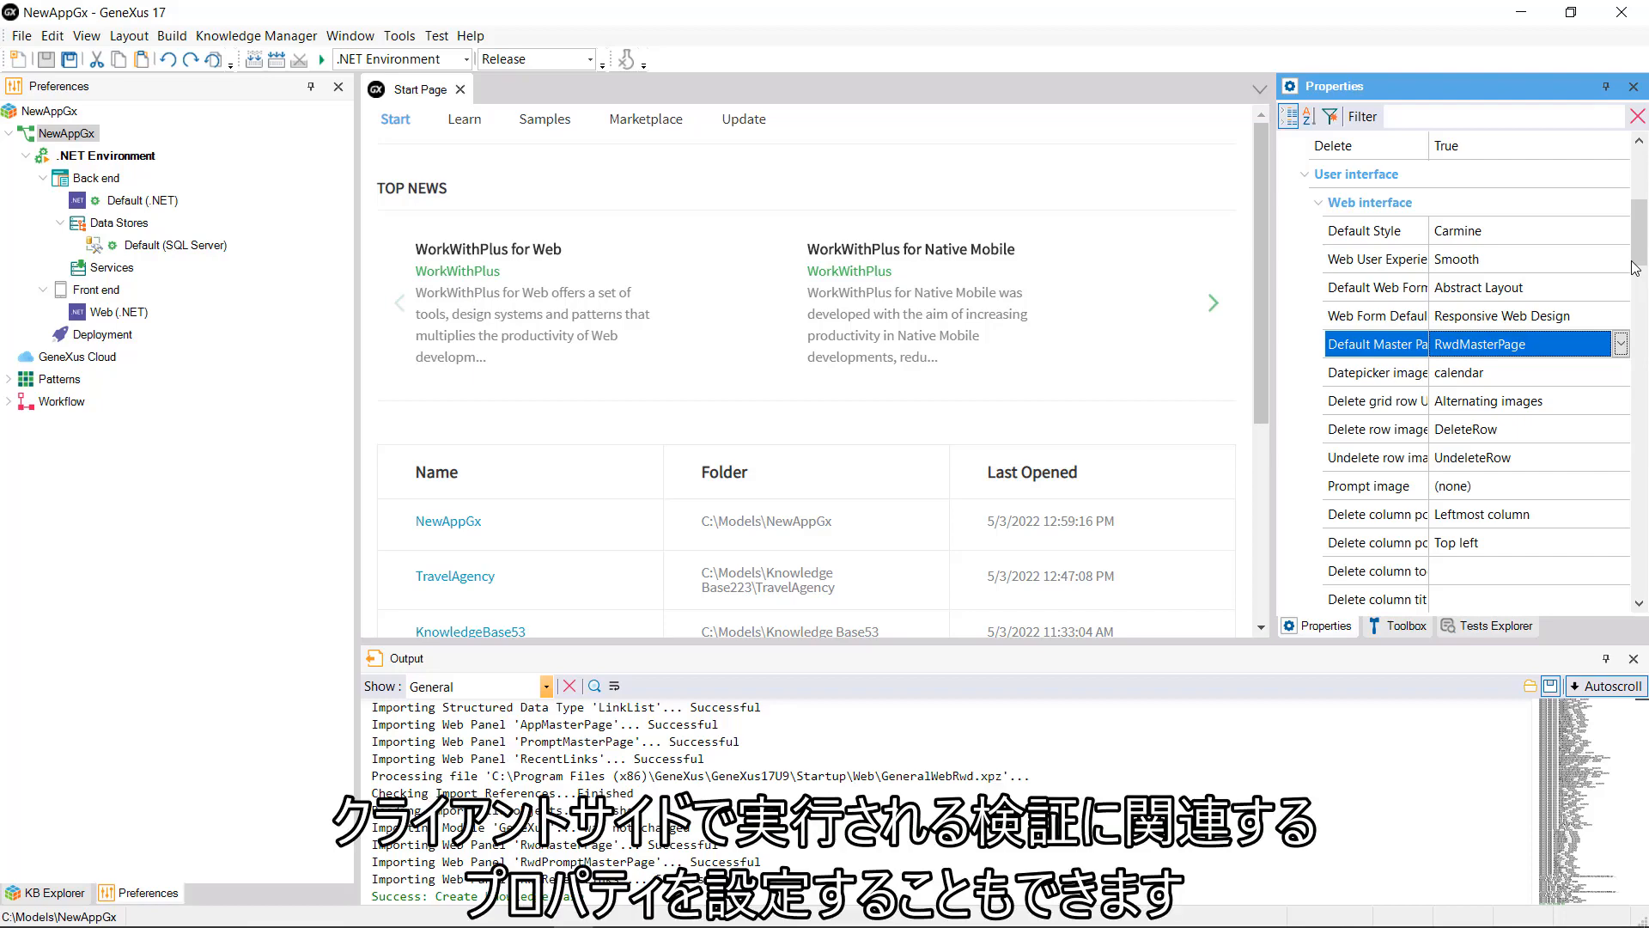
drag(1635, 268, 1645, 325)
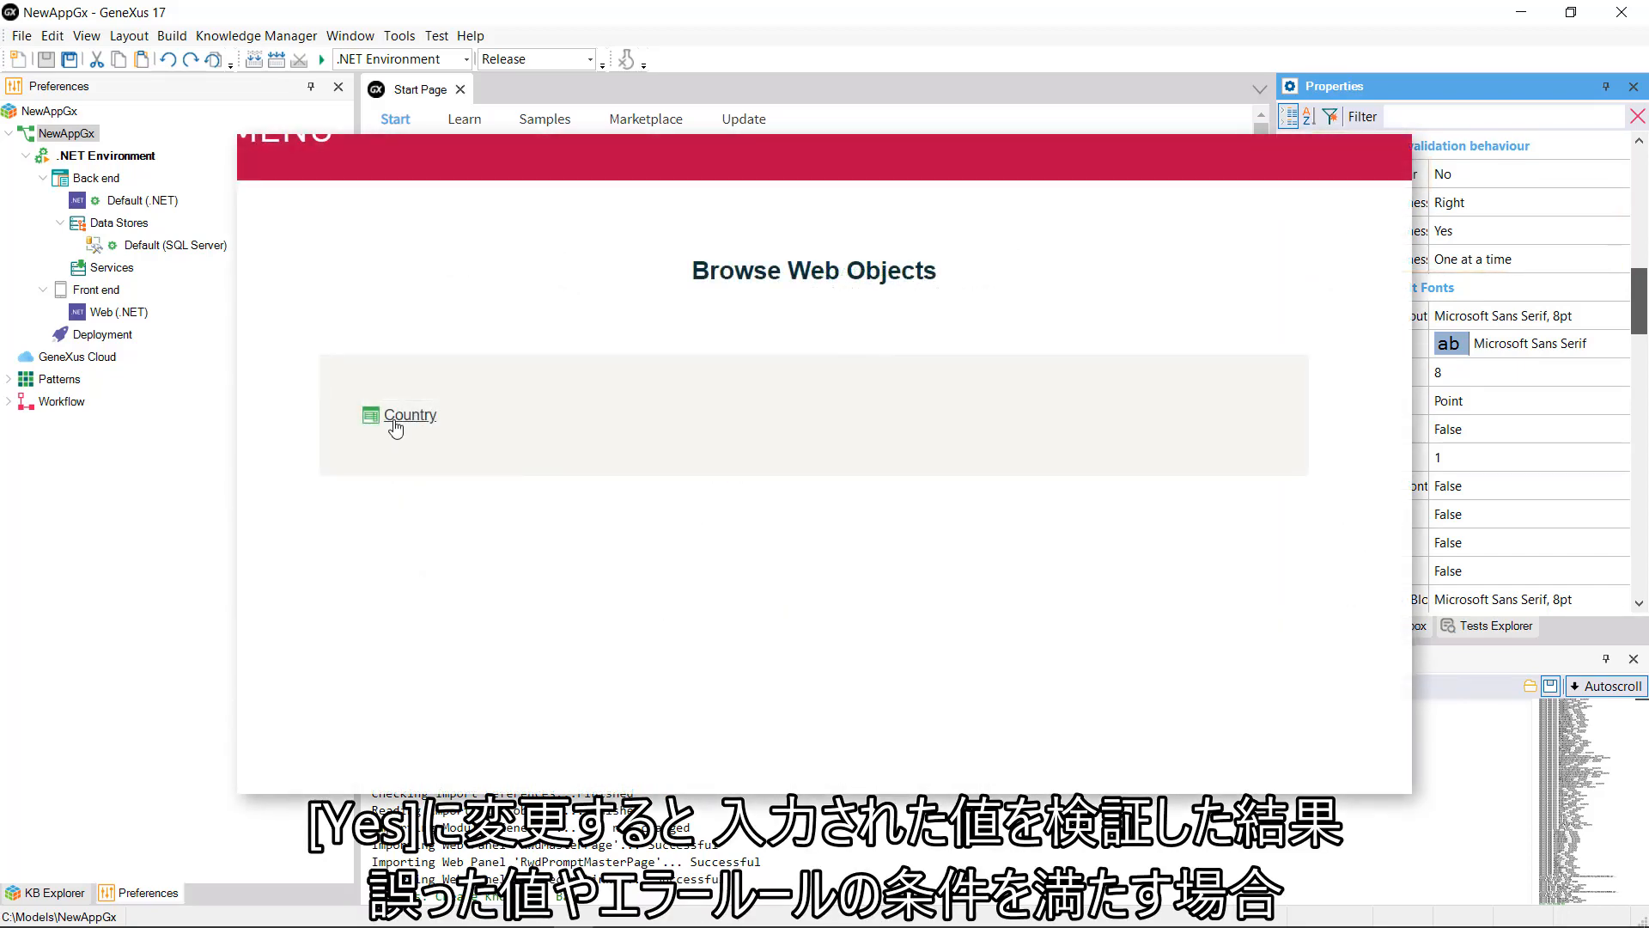
click(396, 427)
click(598, 342)
text(1)
key(Tab)
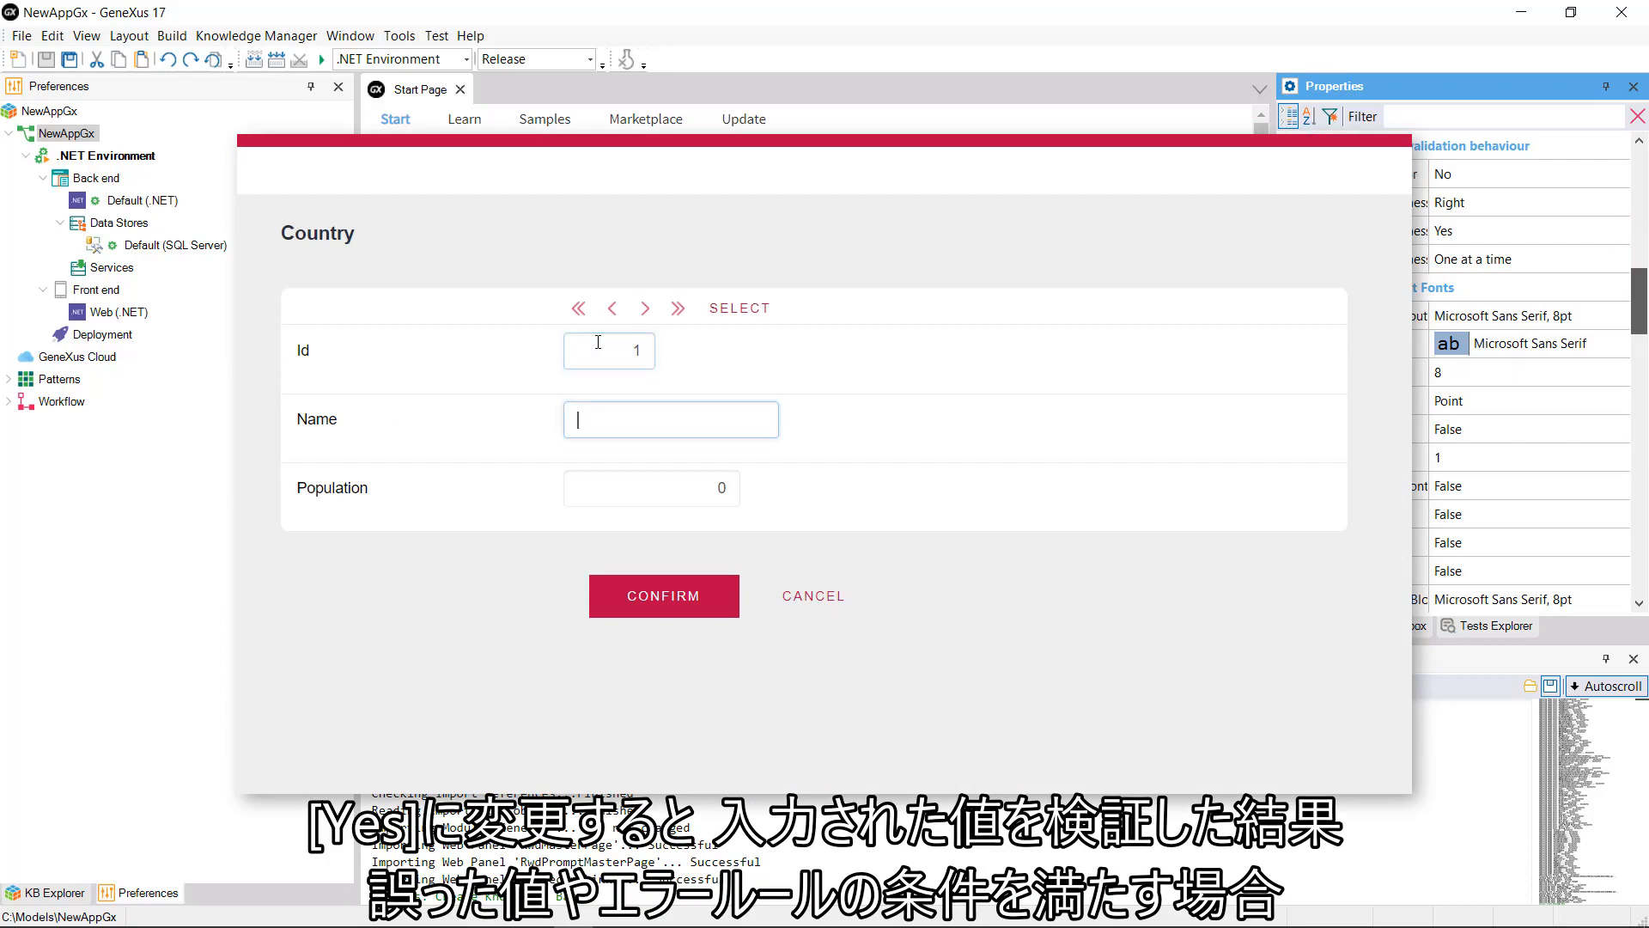
click(722, 489)
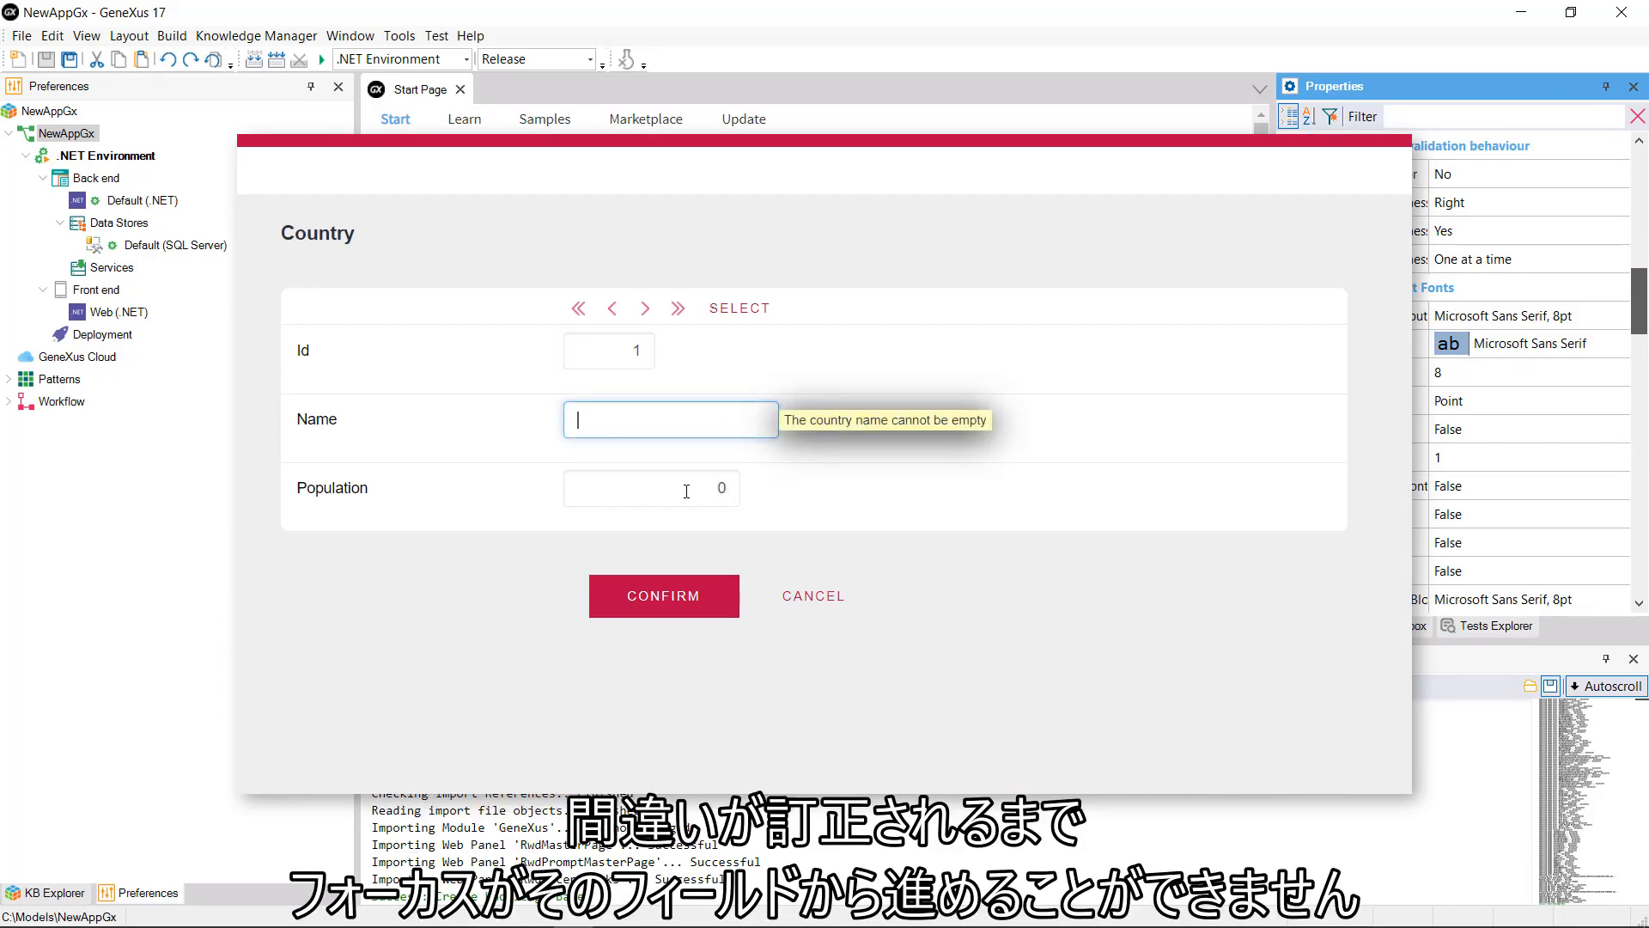
key(Tab)
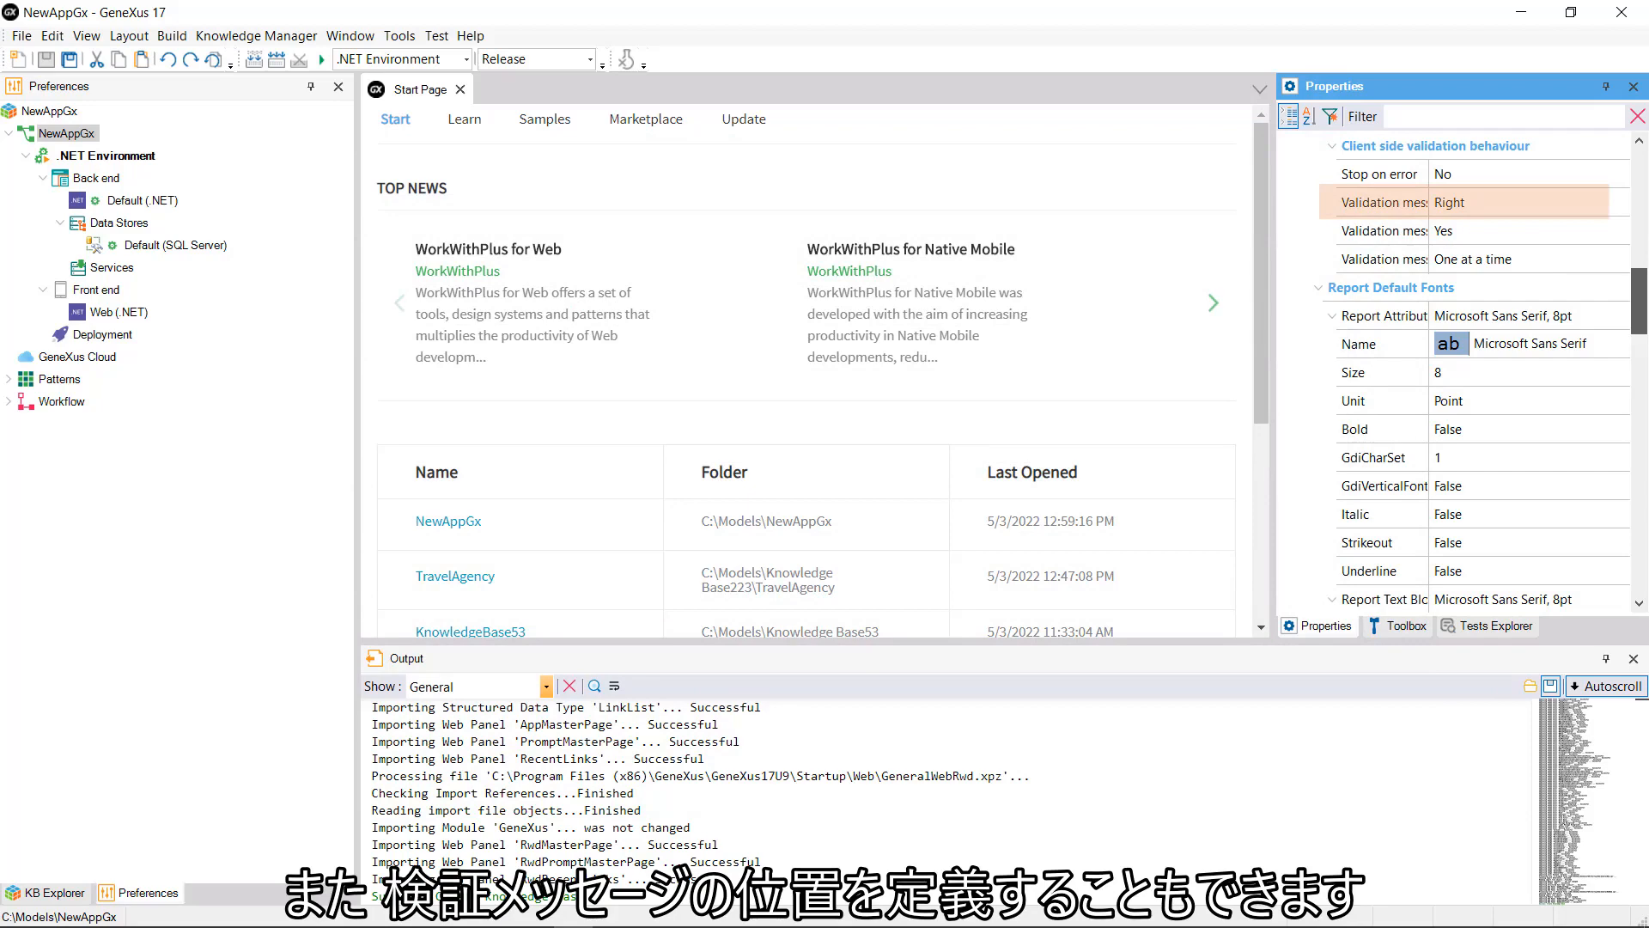
drag(1639, 301, 1639, 409)
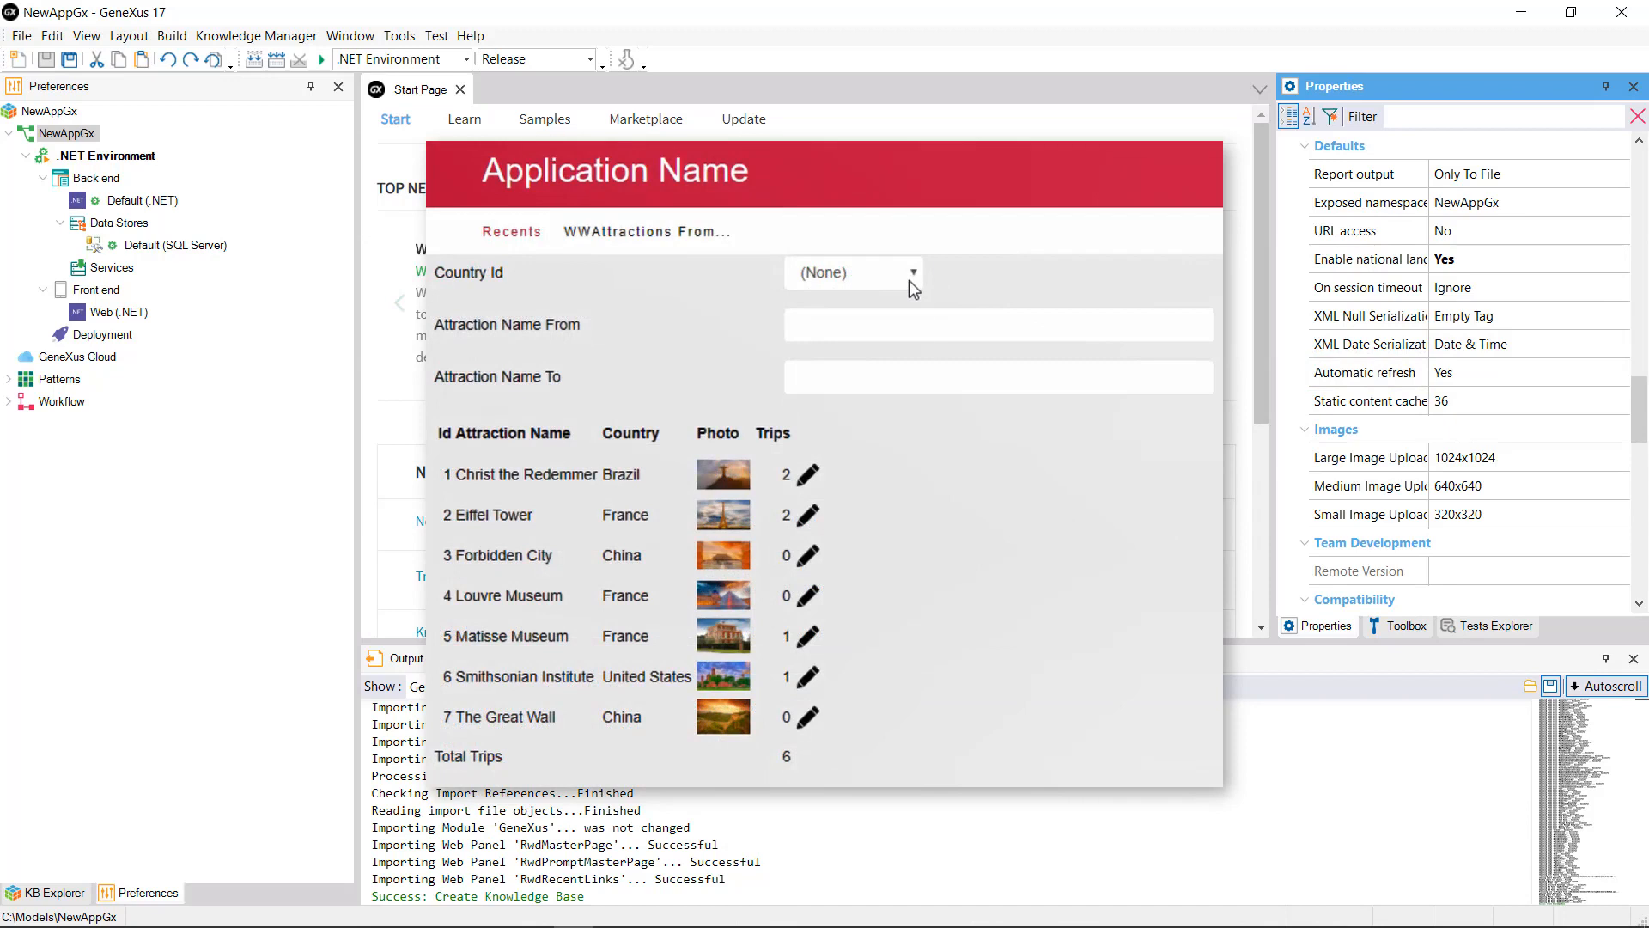
click(909, 280)
click(885, 359)
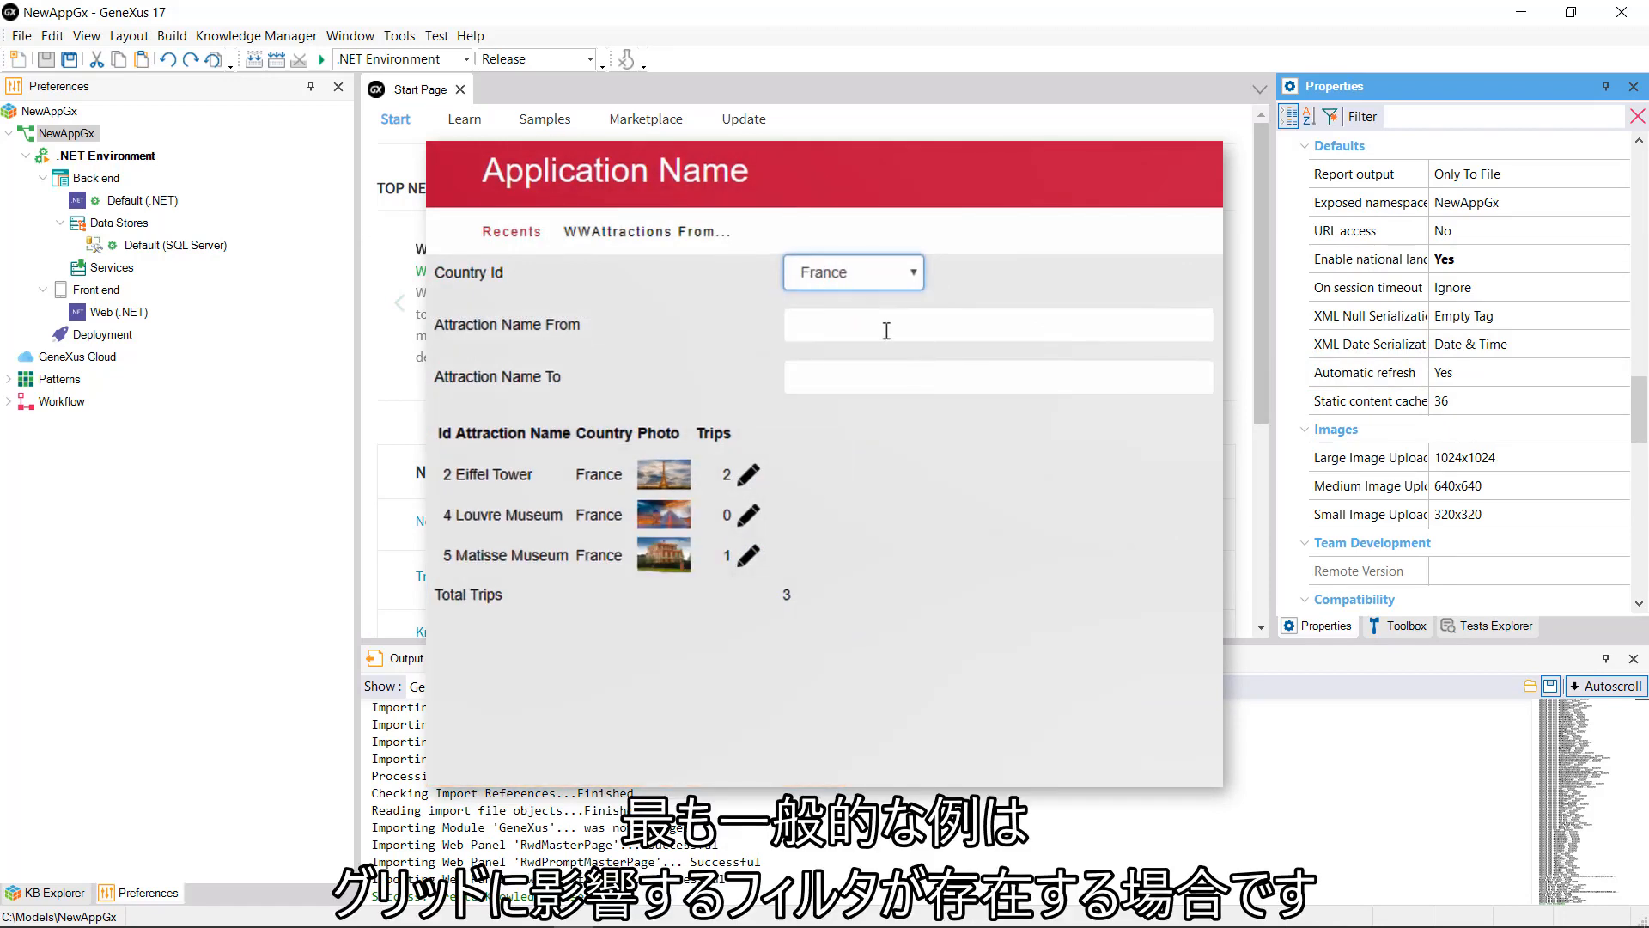
click(887, 330)
text(FA)
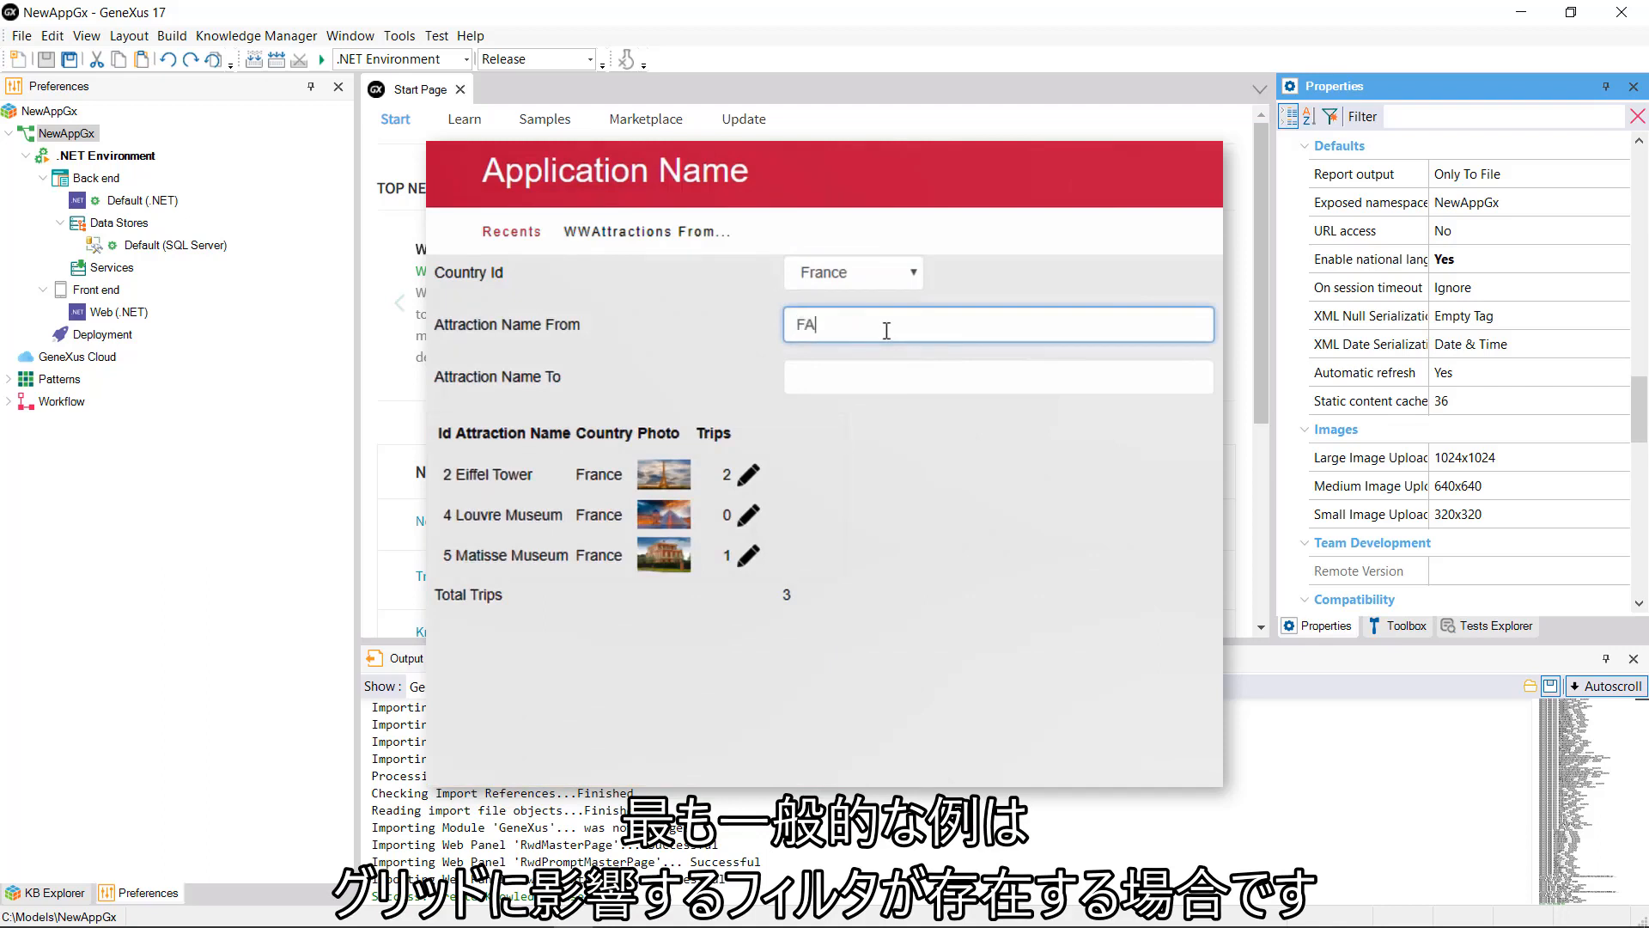
click(866, 381)
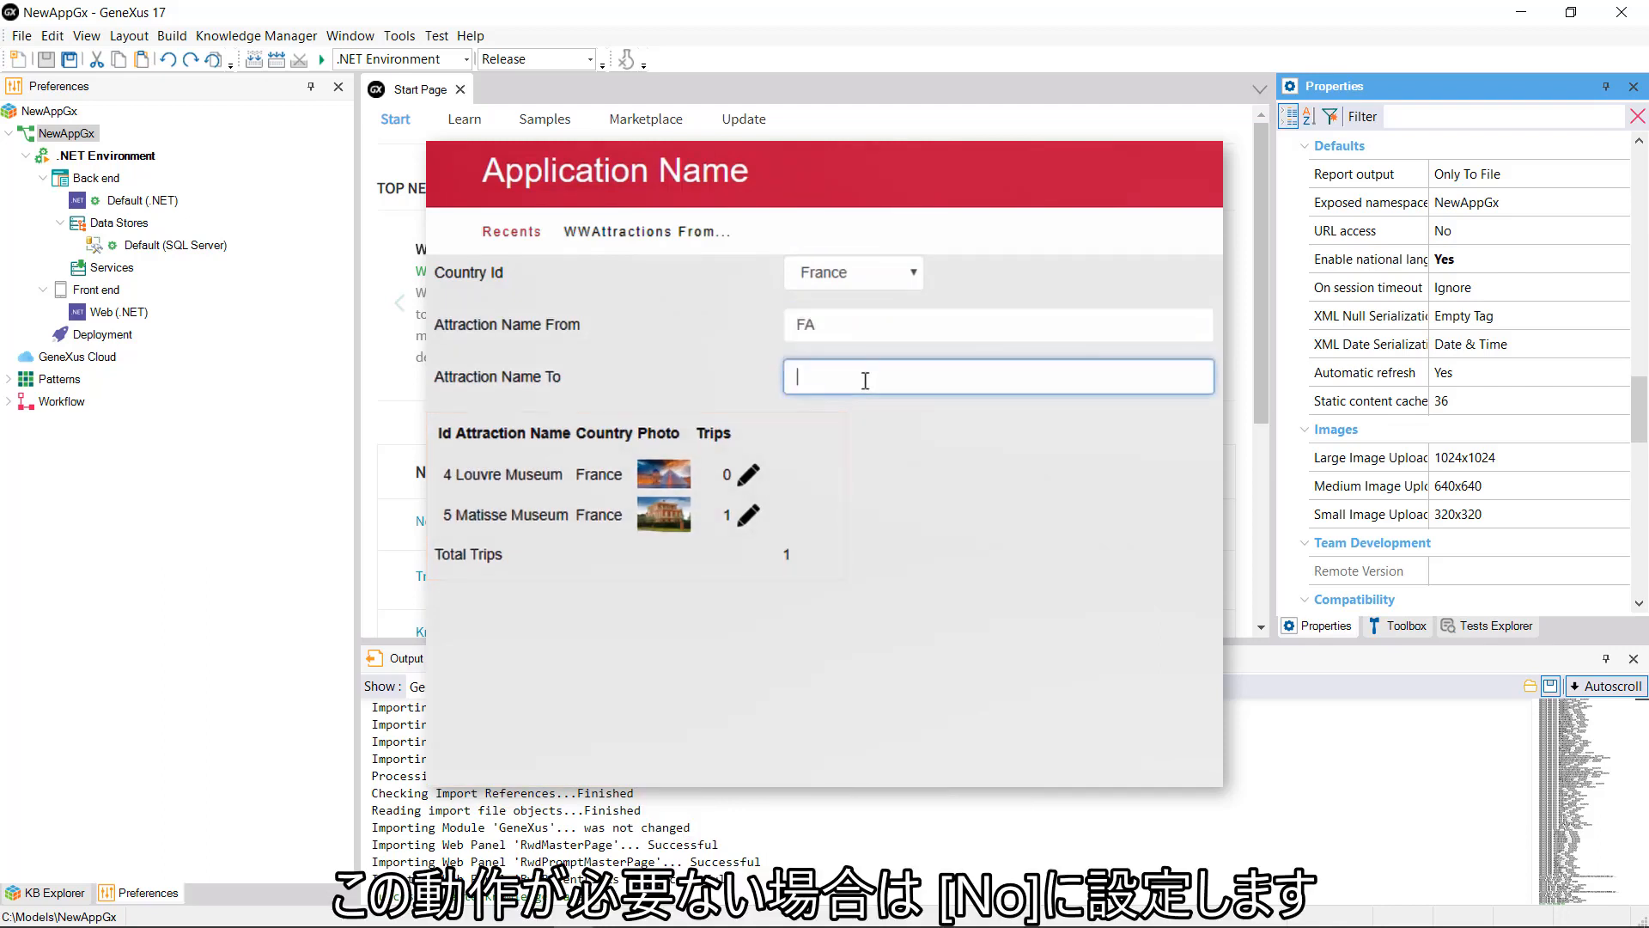
text(LP)
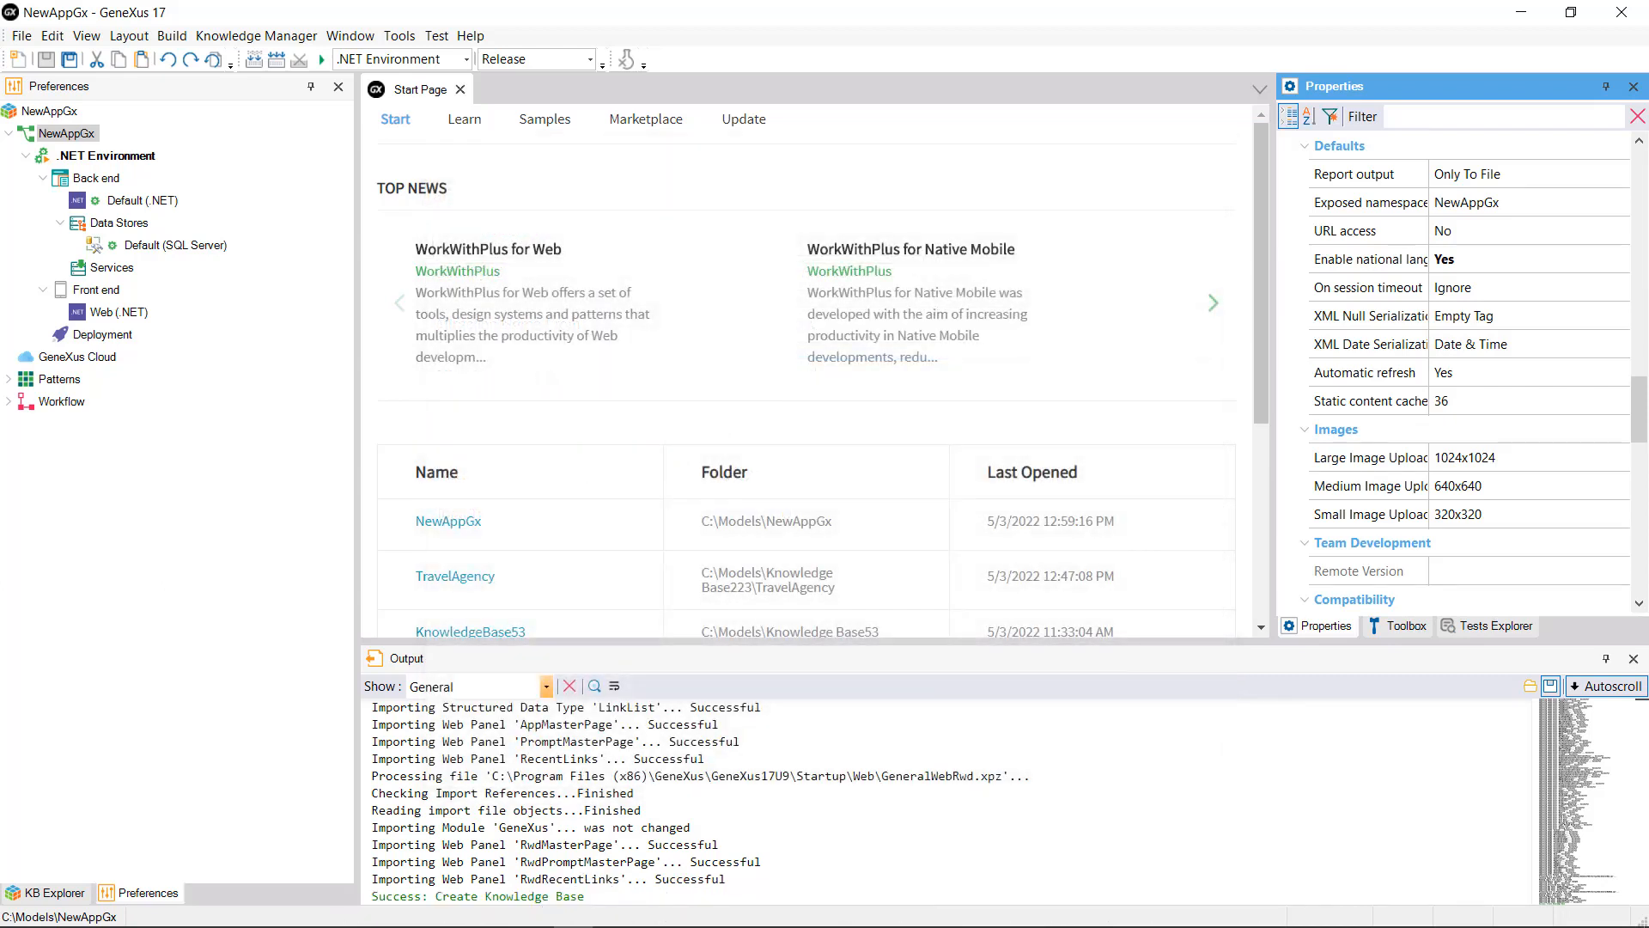
Step: Confirm the .NET Environment uses Web interface, .NET language and SQL Server data source
click(111, 155)
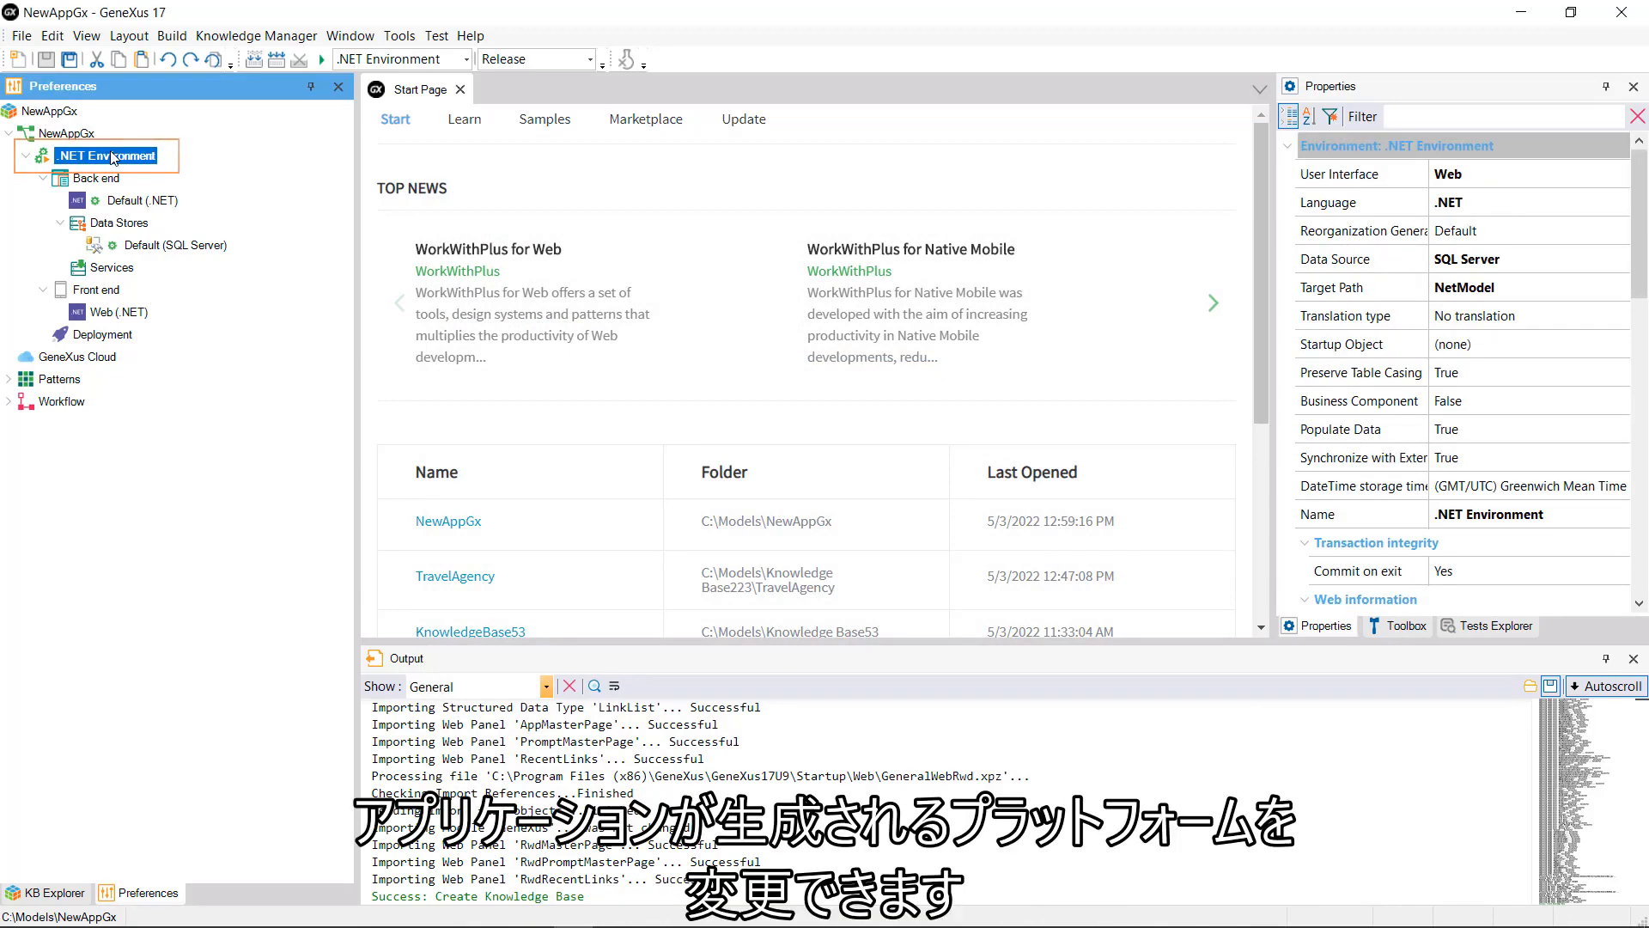
click(1532, 180)
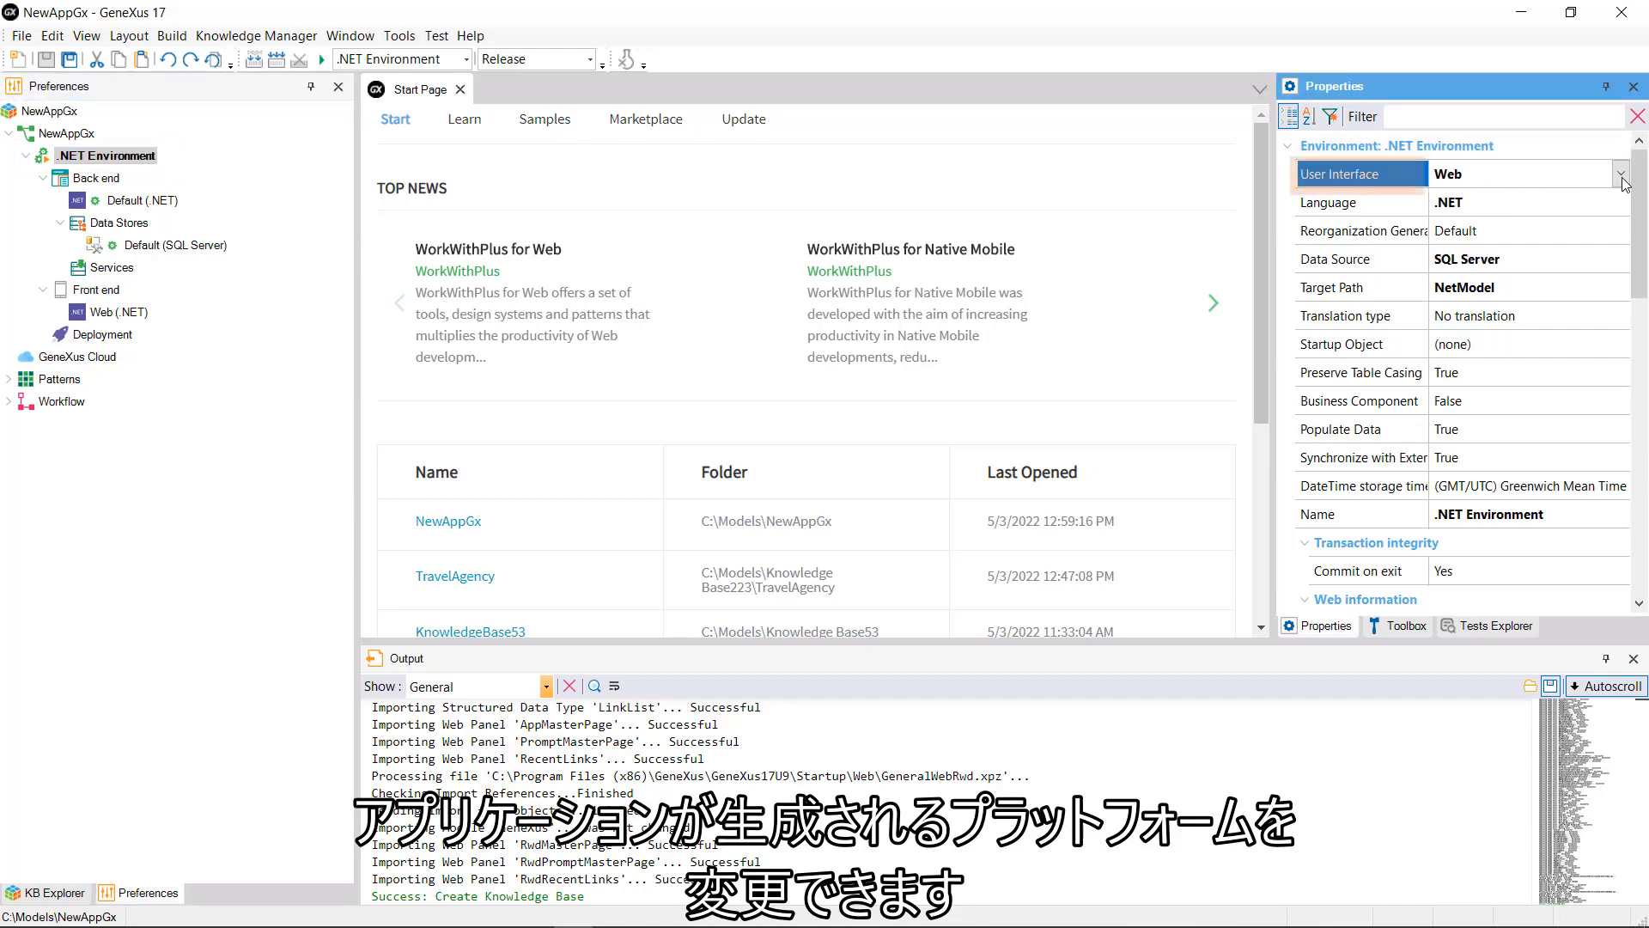
click(1620, 175)
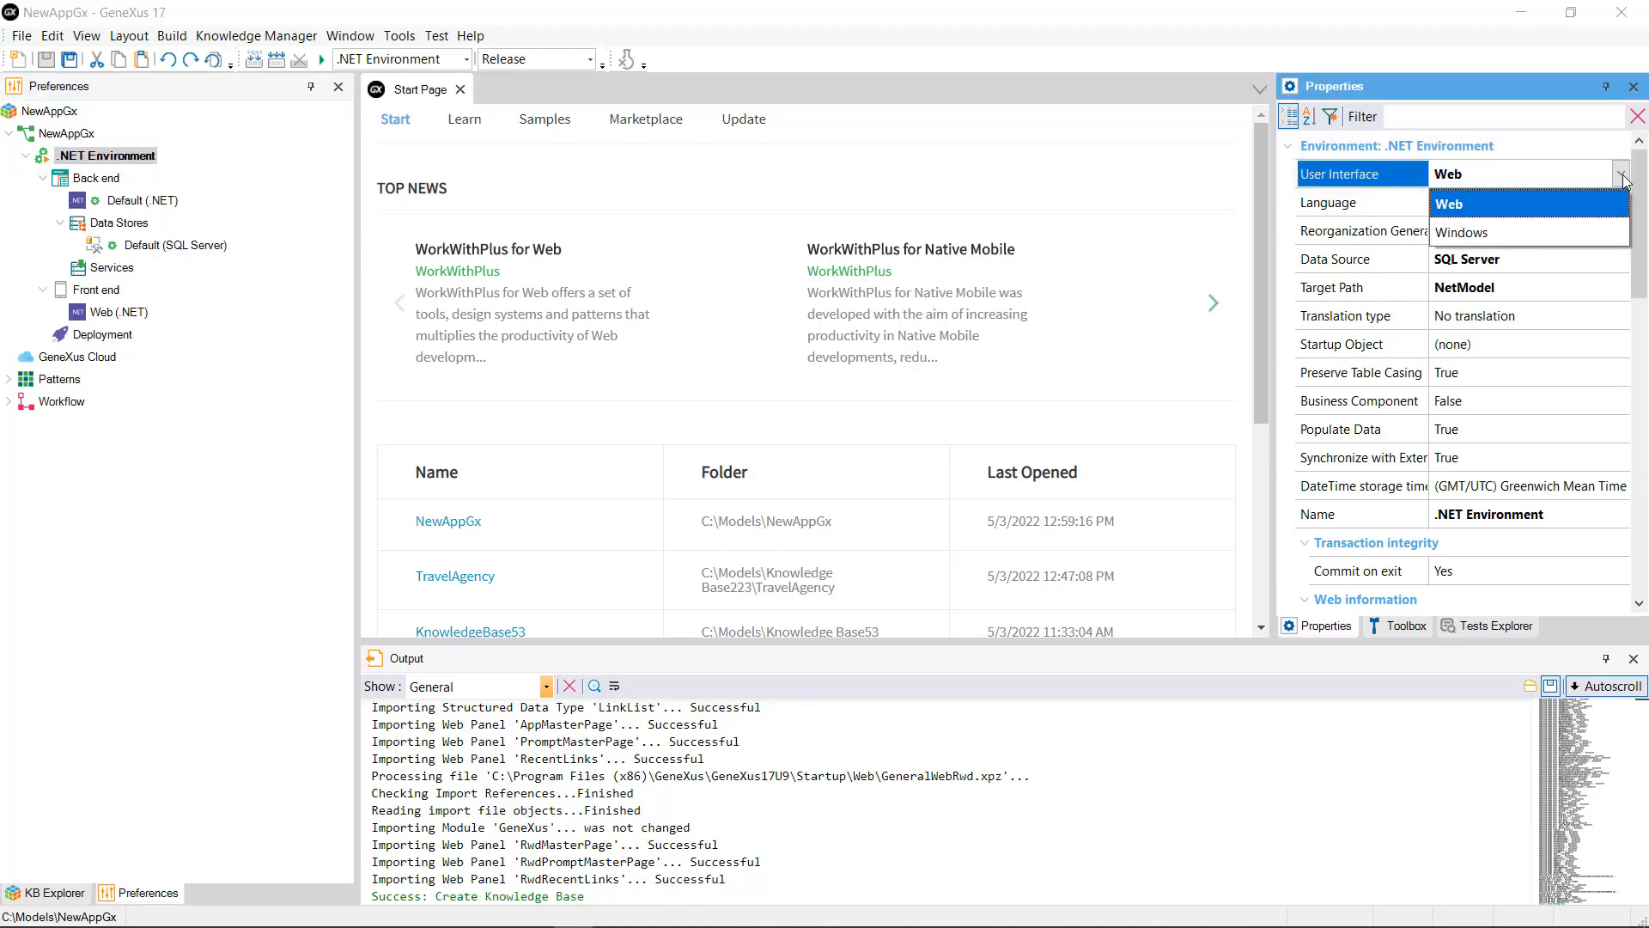
click(1621, 176)
click(1620, 207)
click(1622, 206)
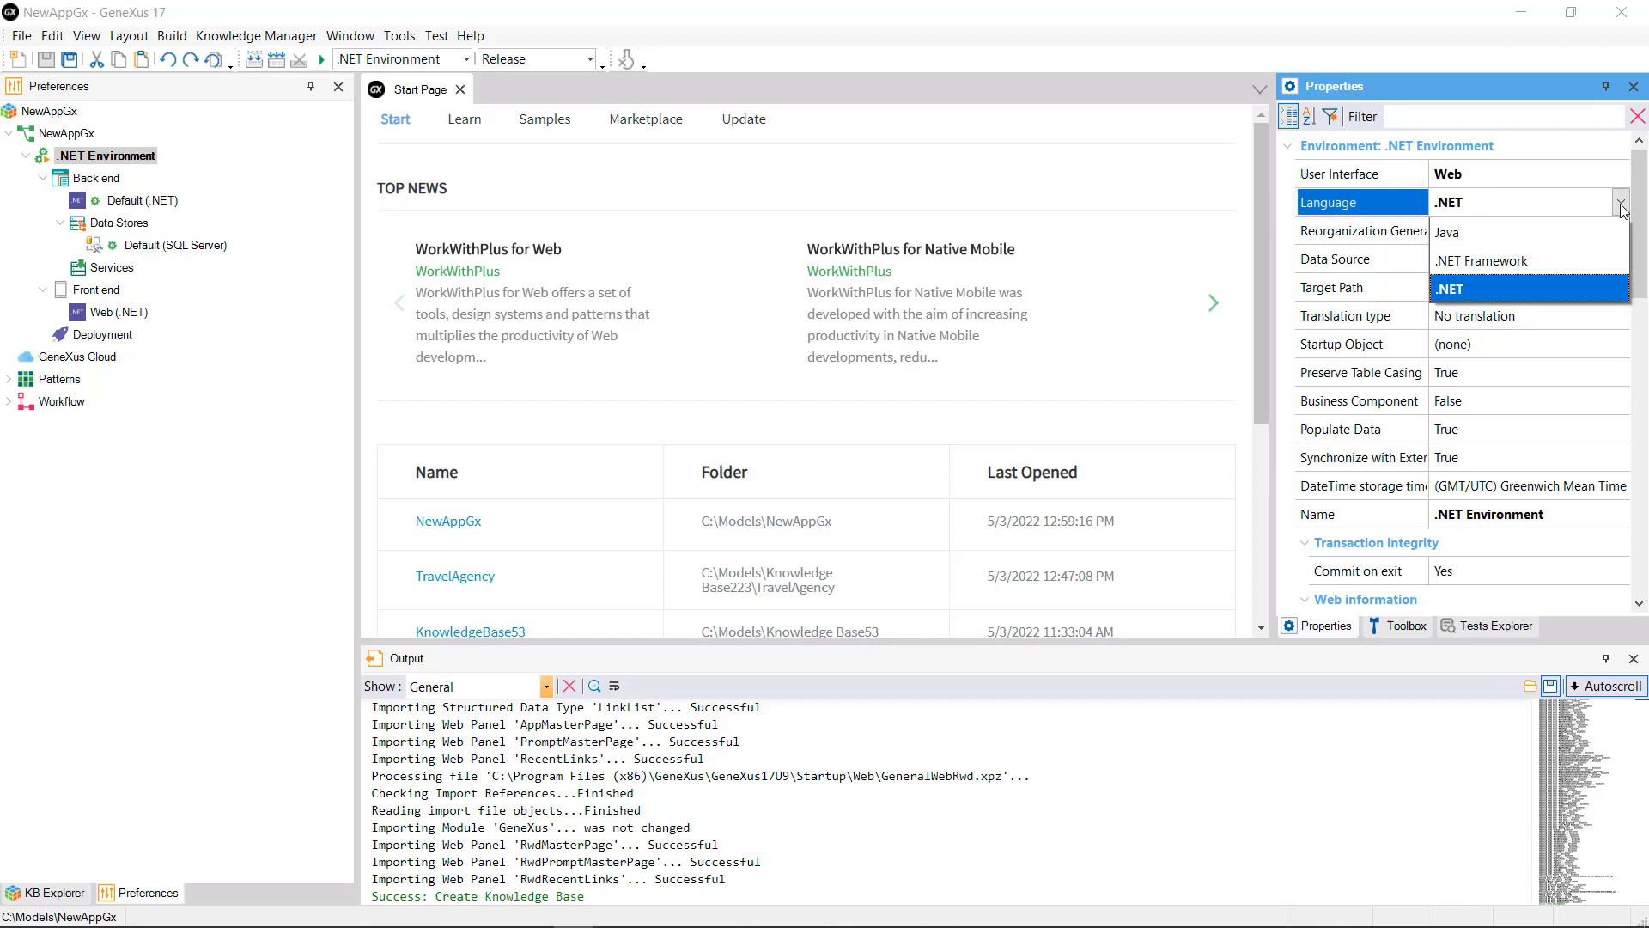
click(1621, 207)
click(1621, 261)
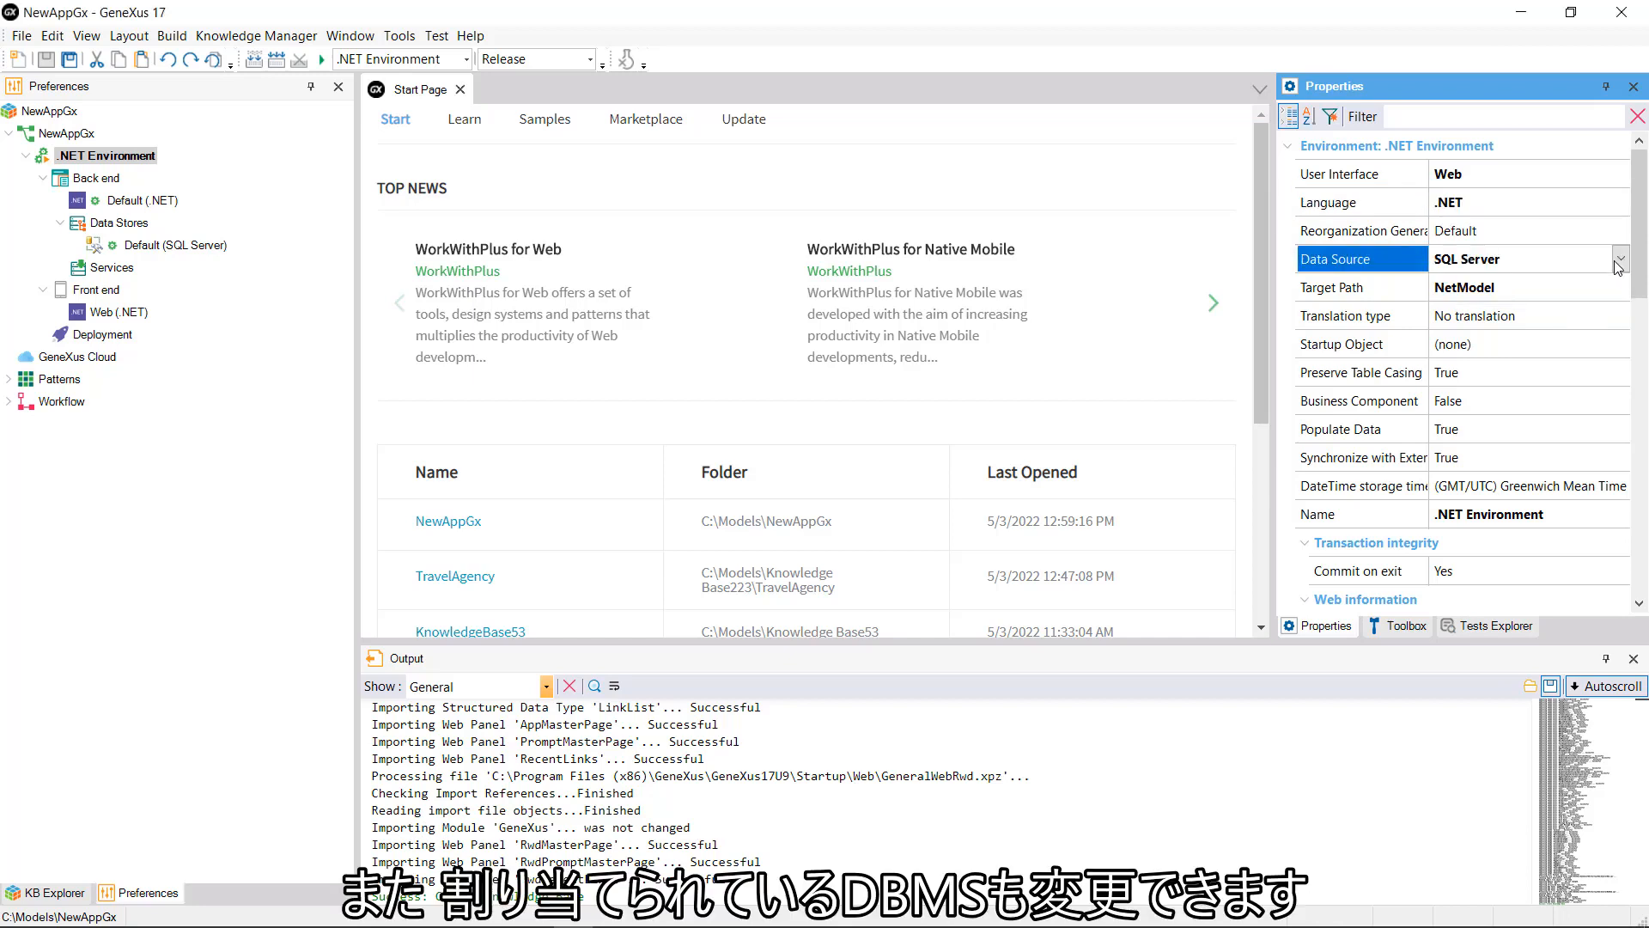
click(1621, 261)
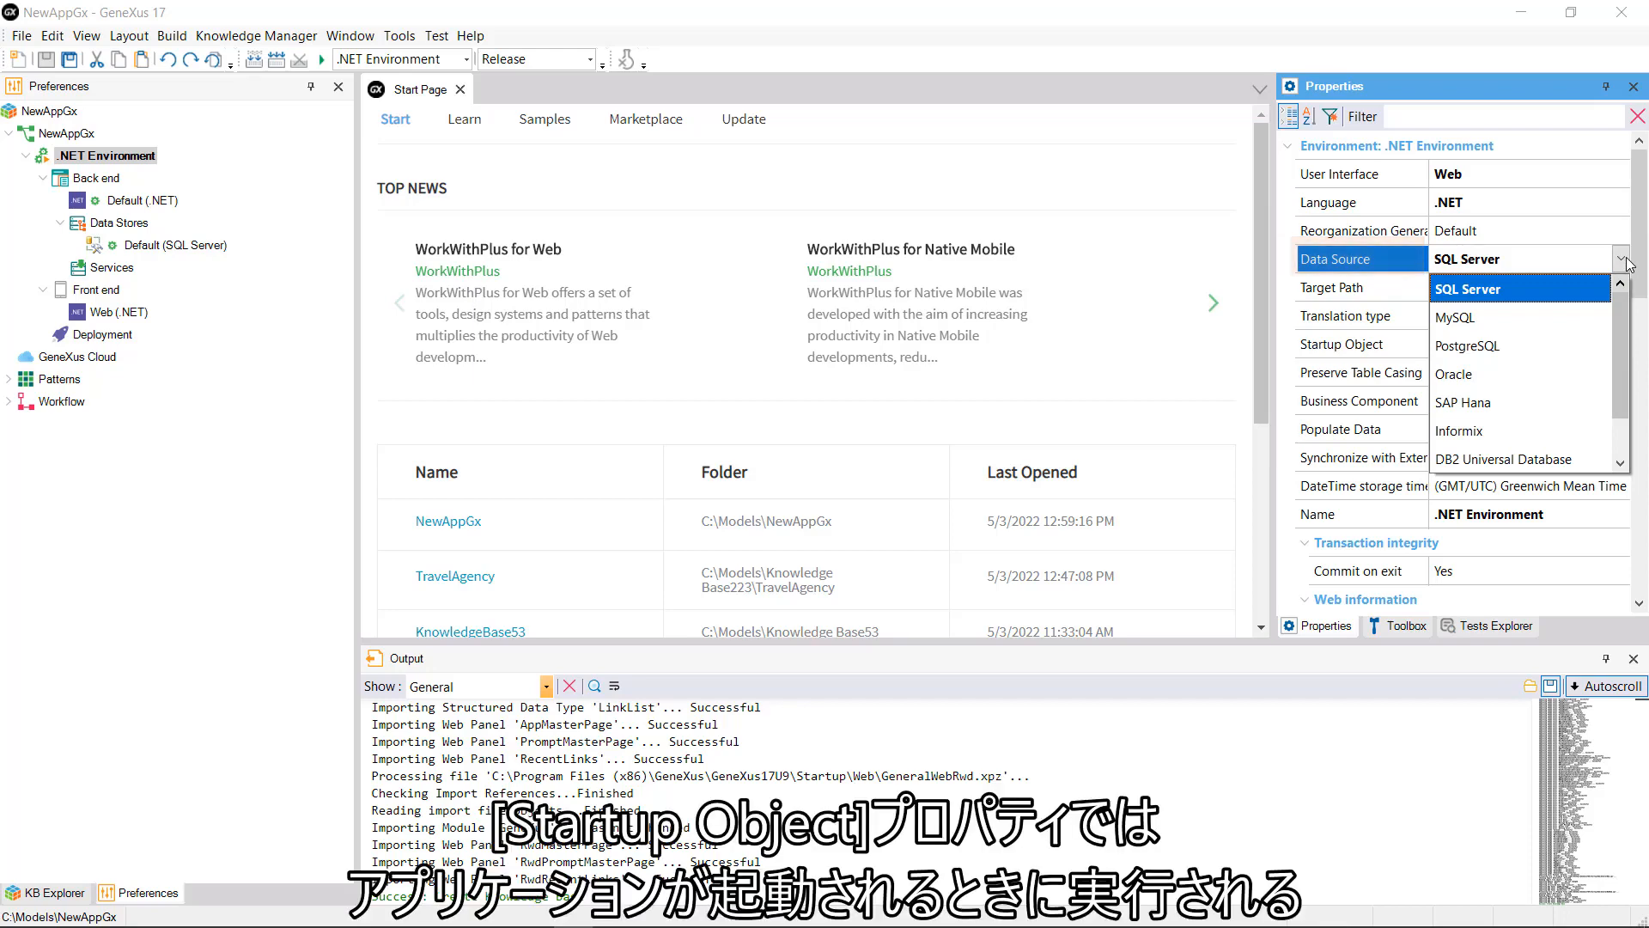
click(1623, 259)
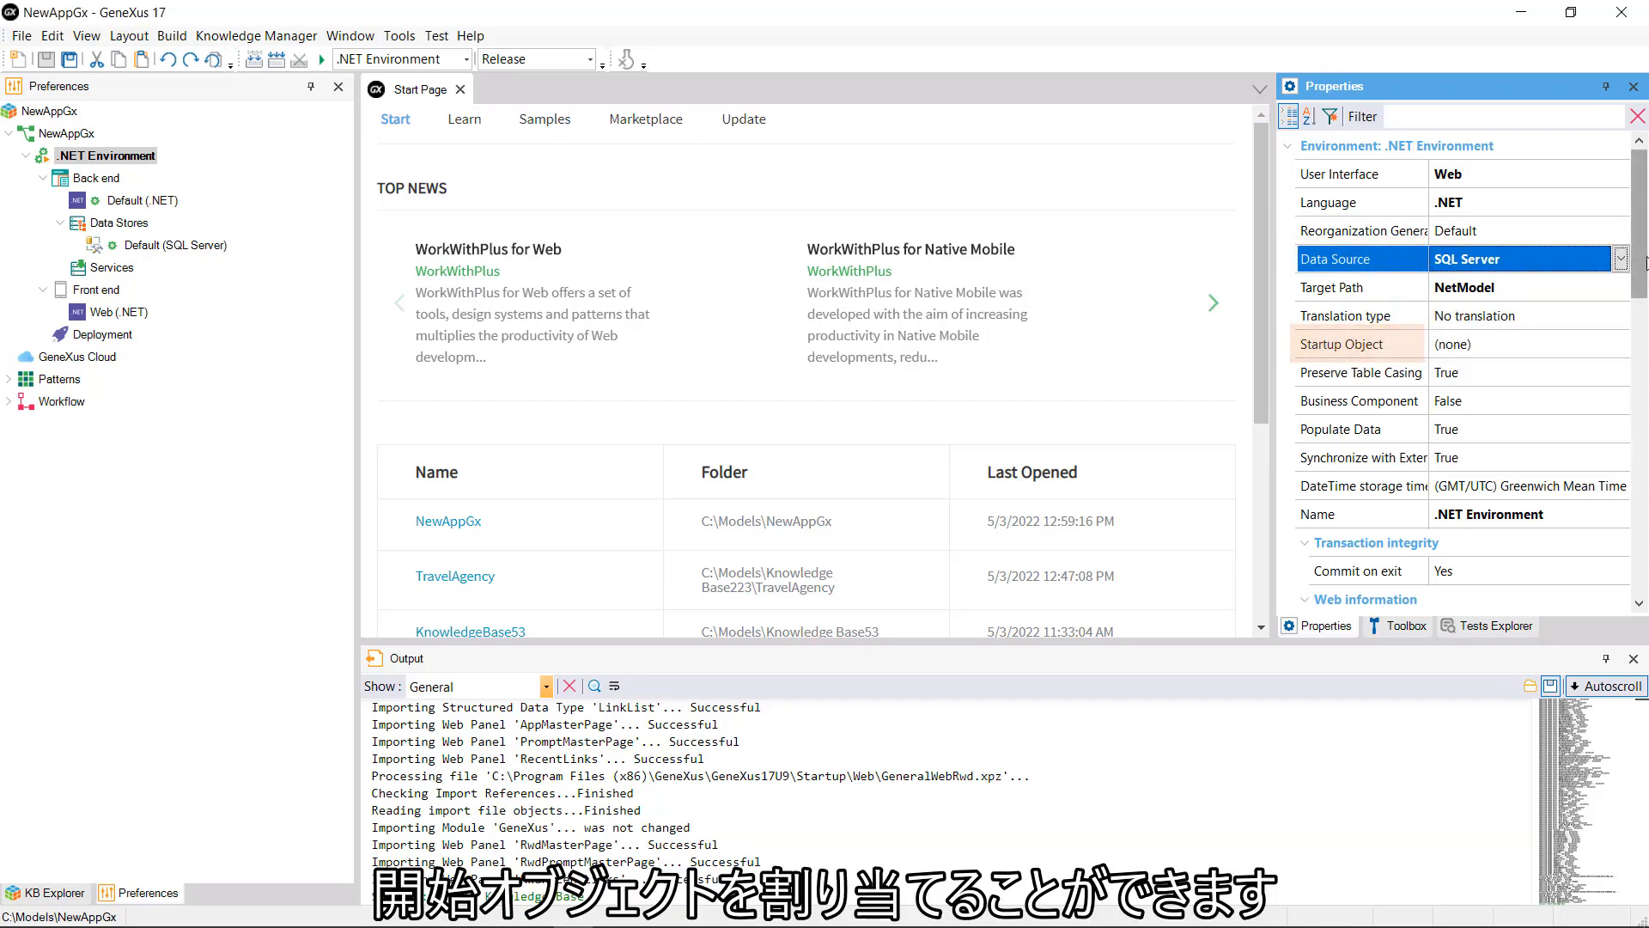
Step: Check the Startup Object picker, leaving it unset, then select the Name property
click(1611, 353)
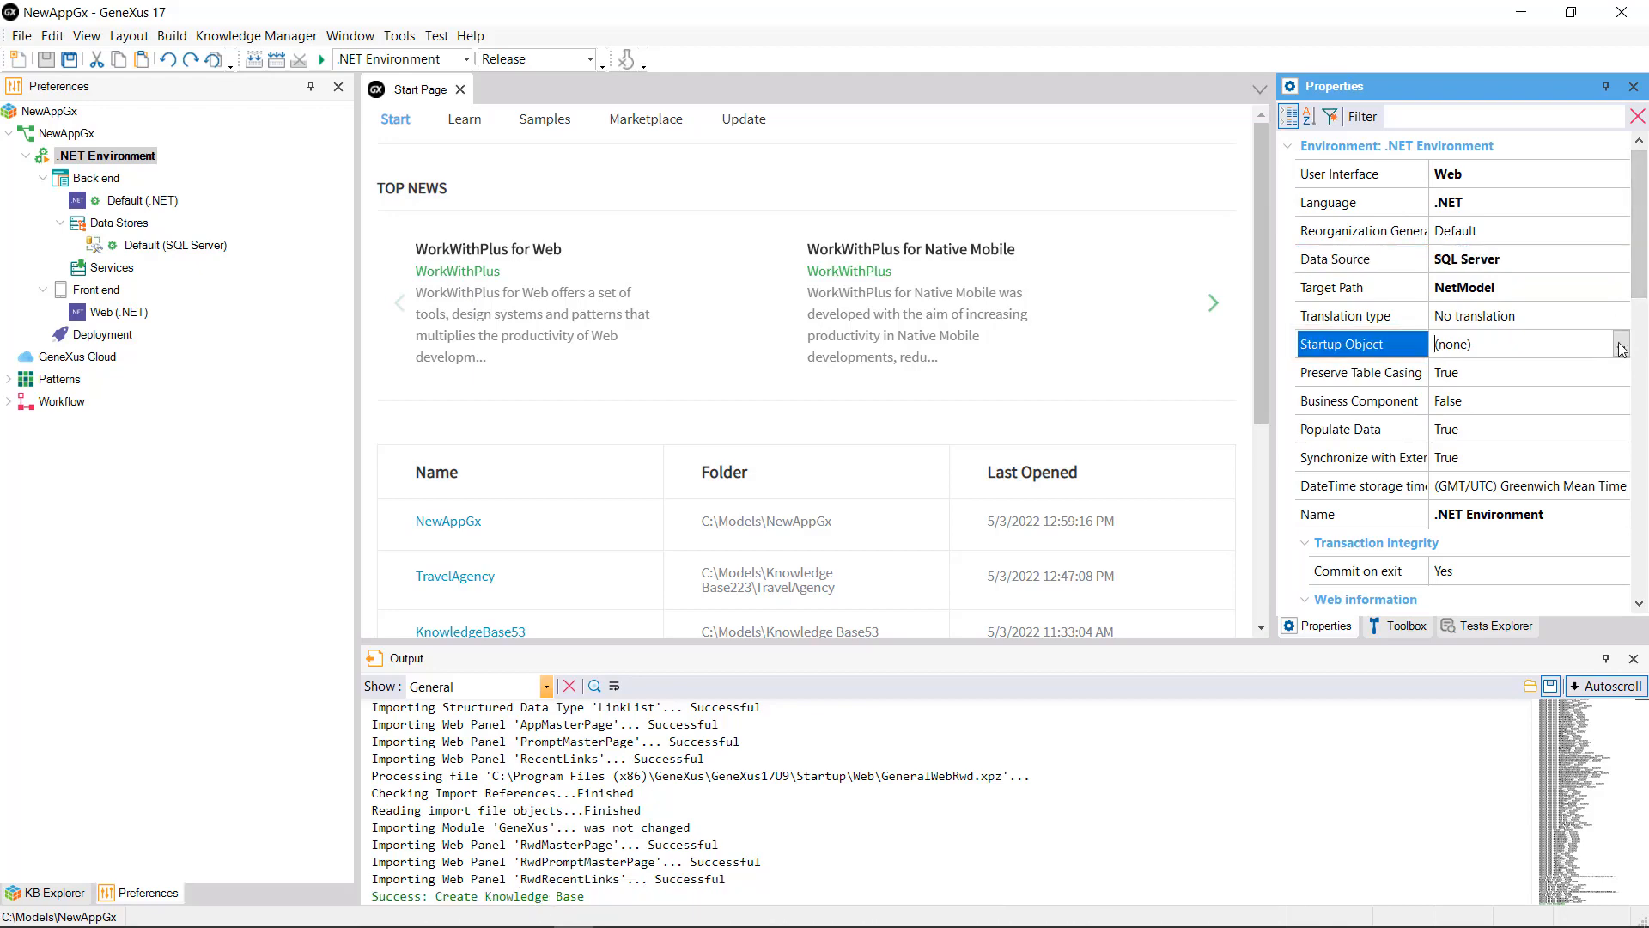
click(1621, 345)
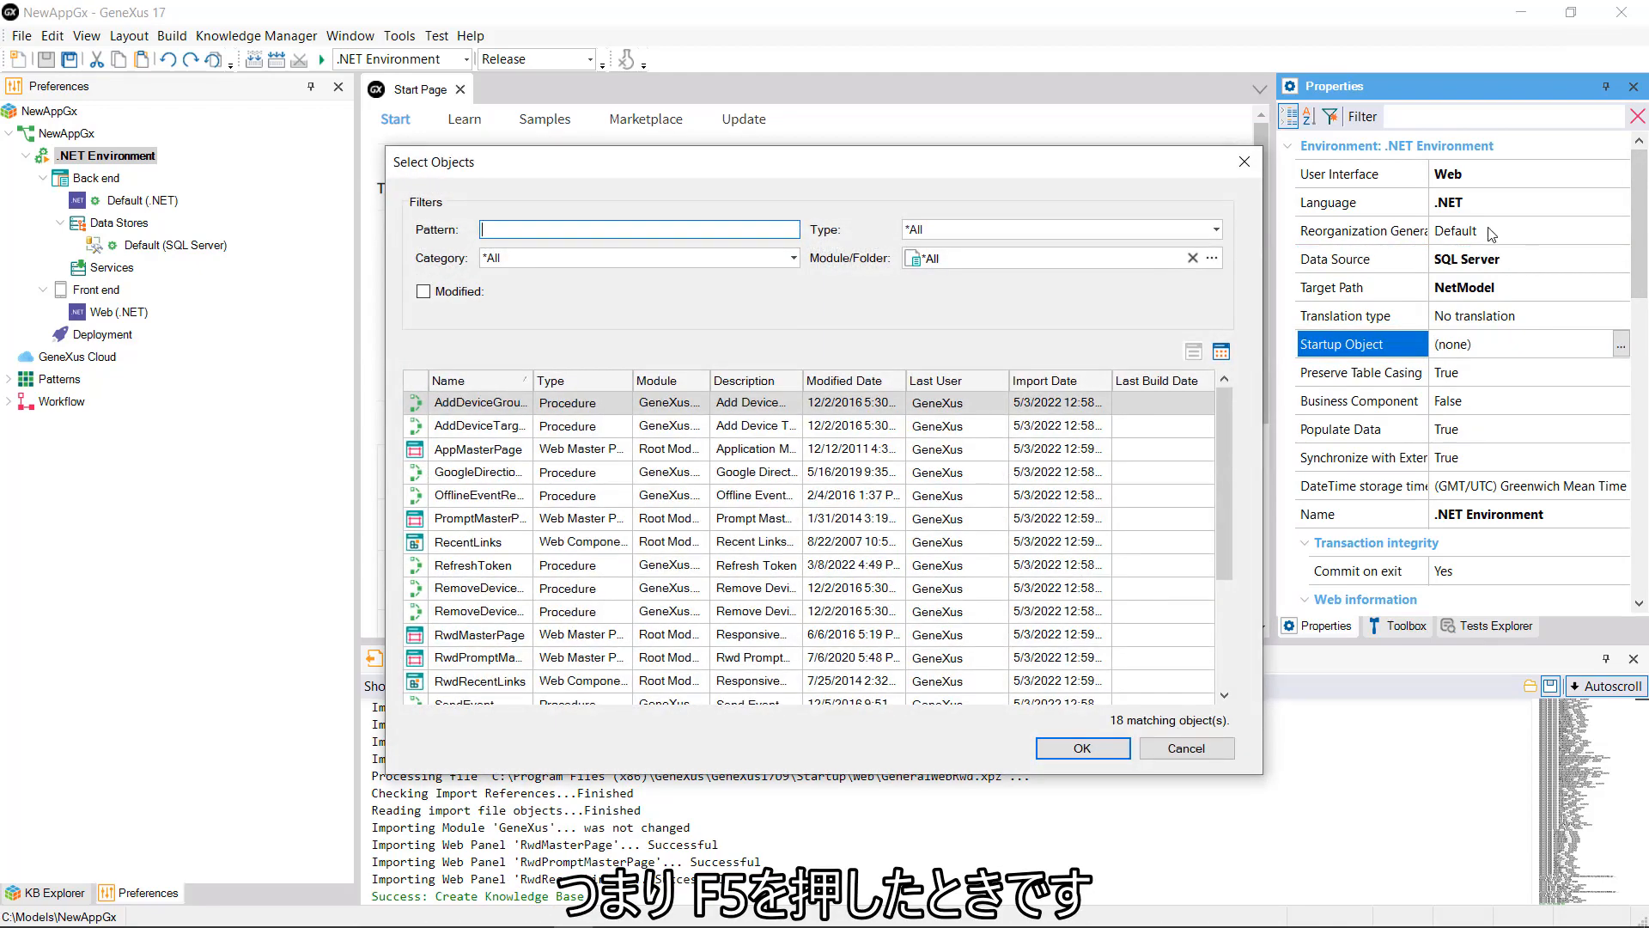
click(1245, 161)
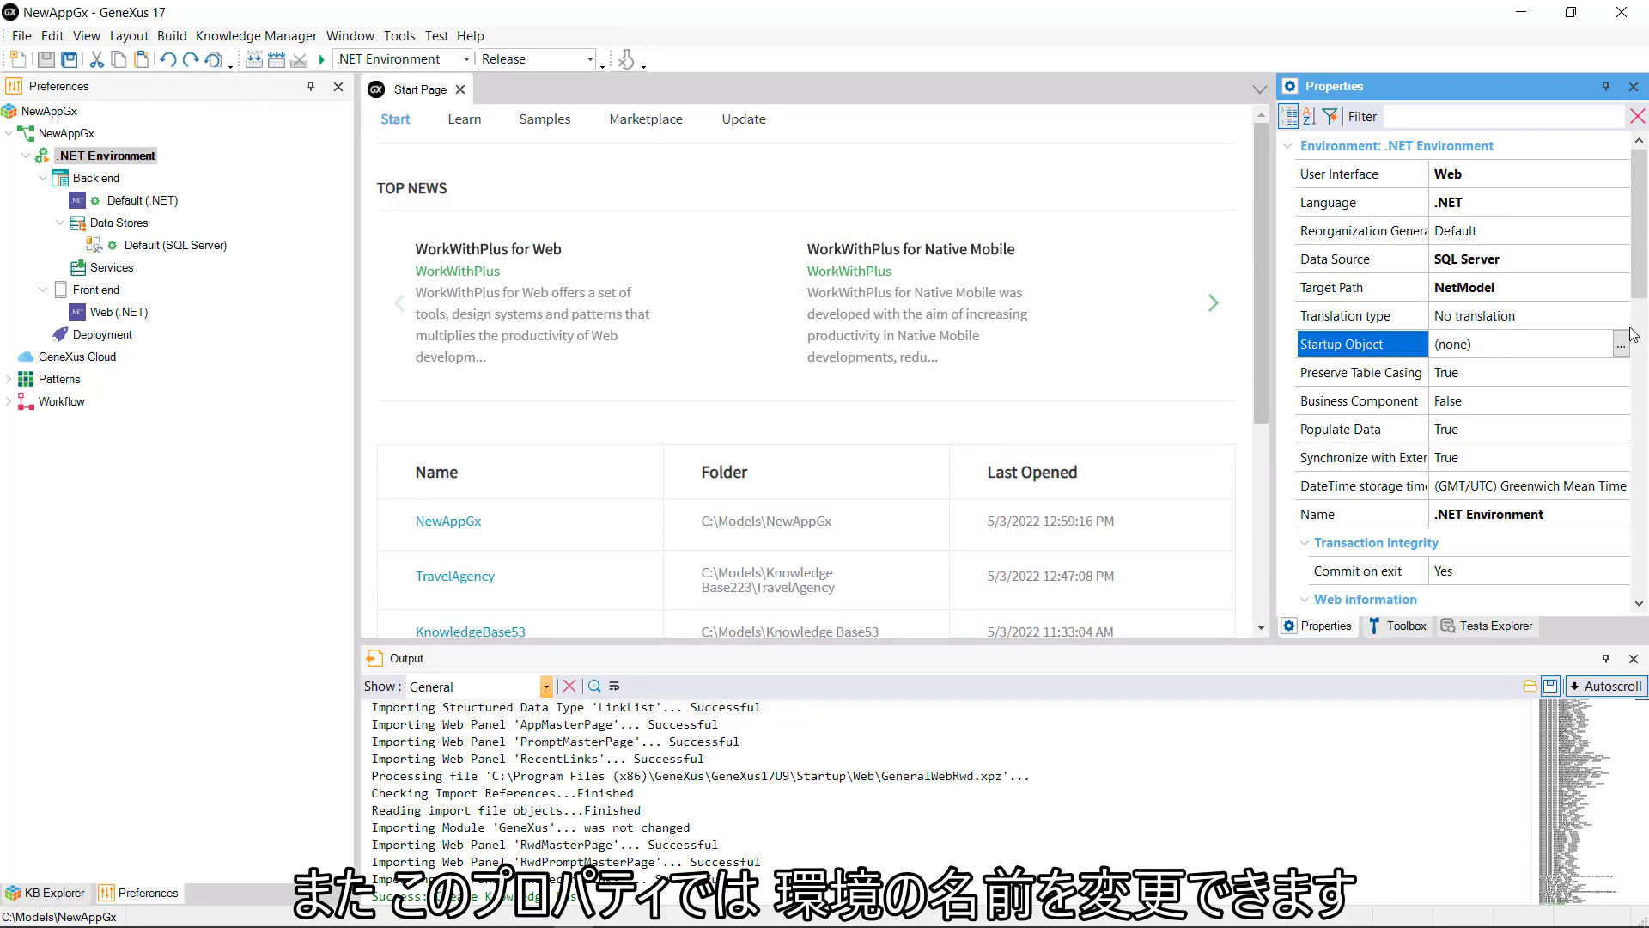
click(1340, 514)
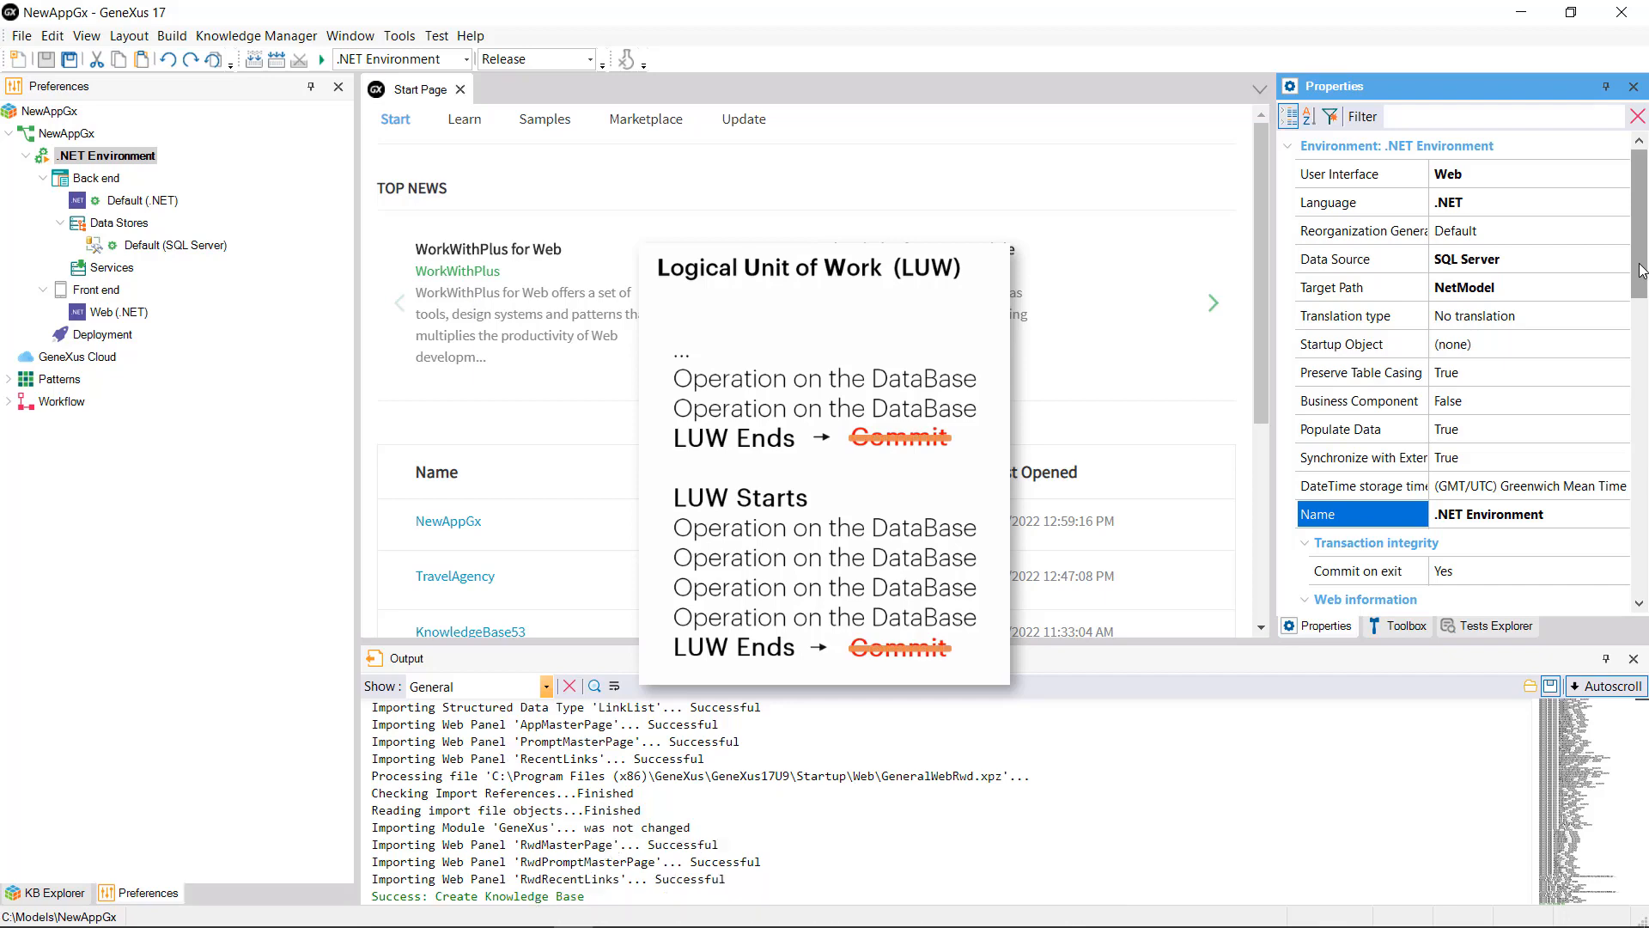
drag(1641, 270, 1643, 324)
click(1594, 490)
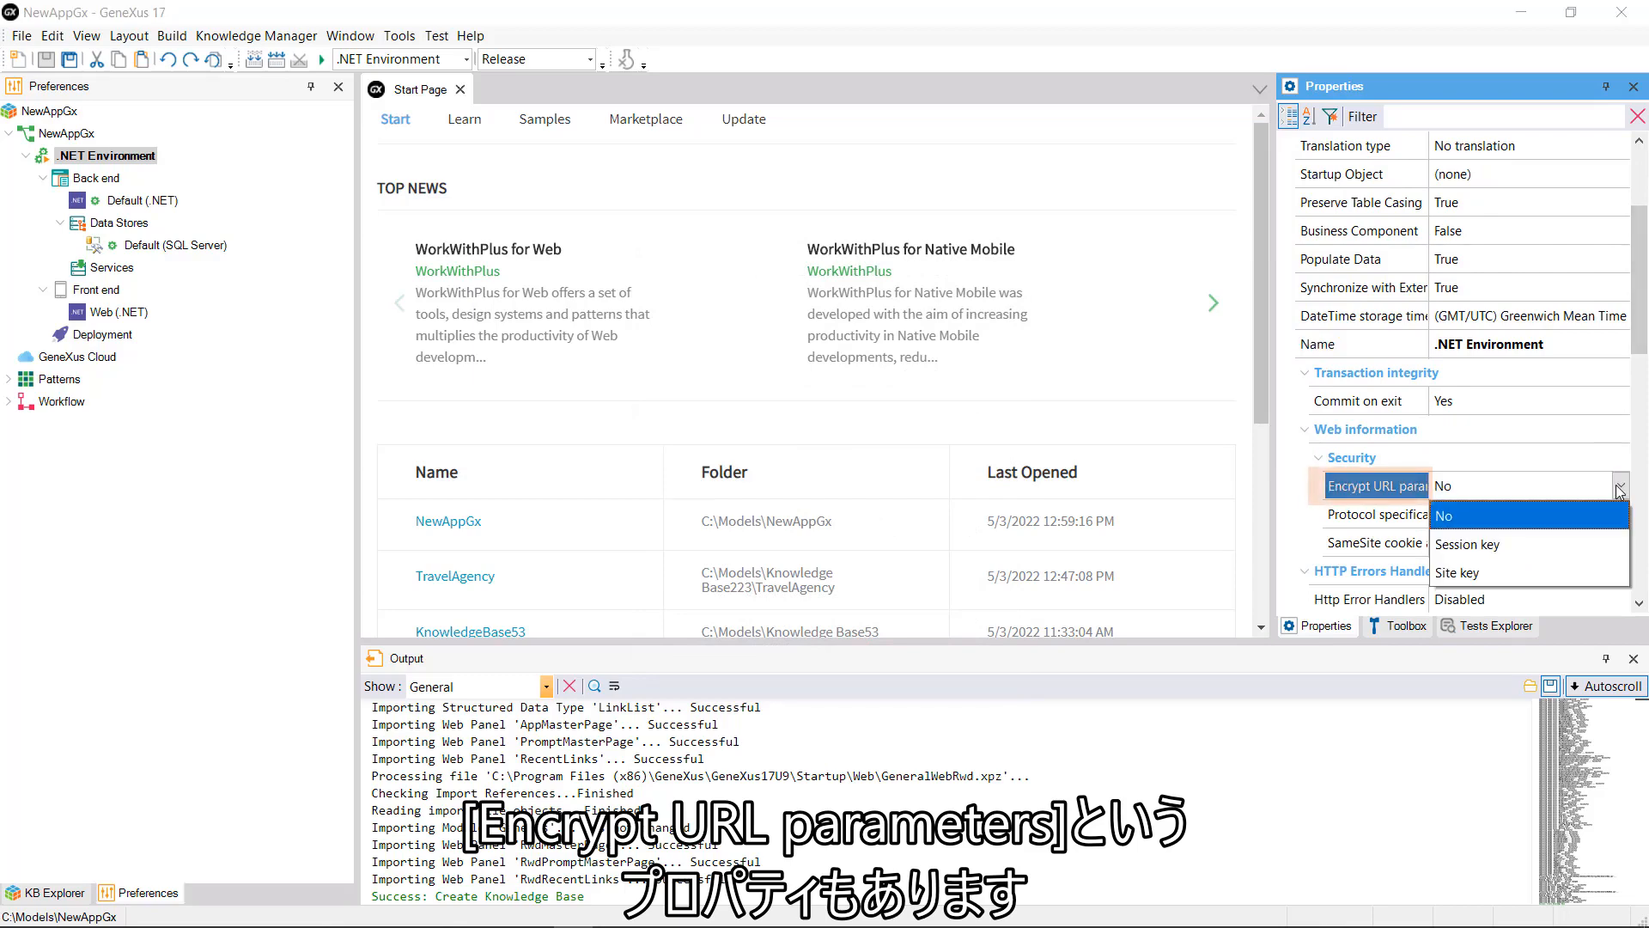
click(1621, 488)
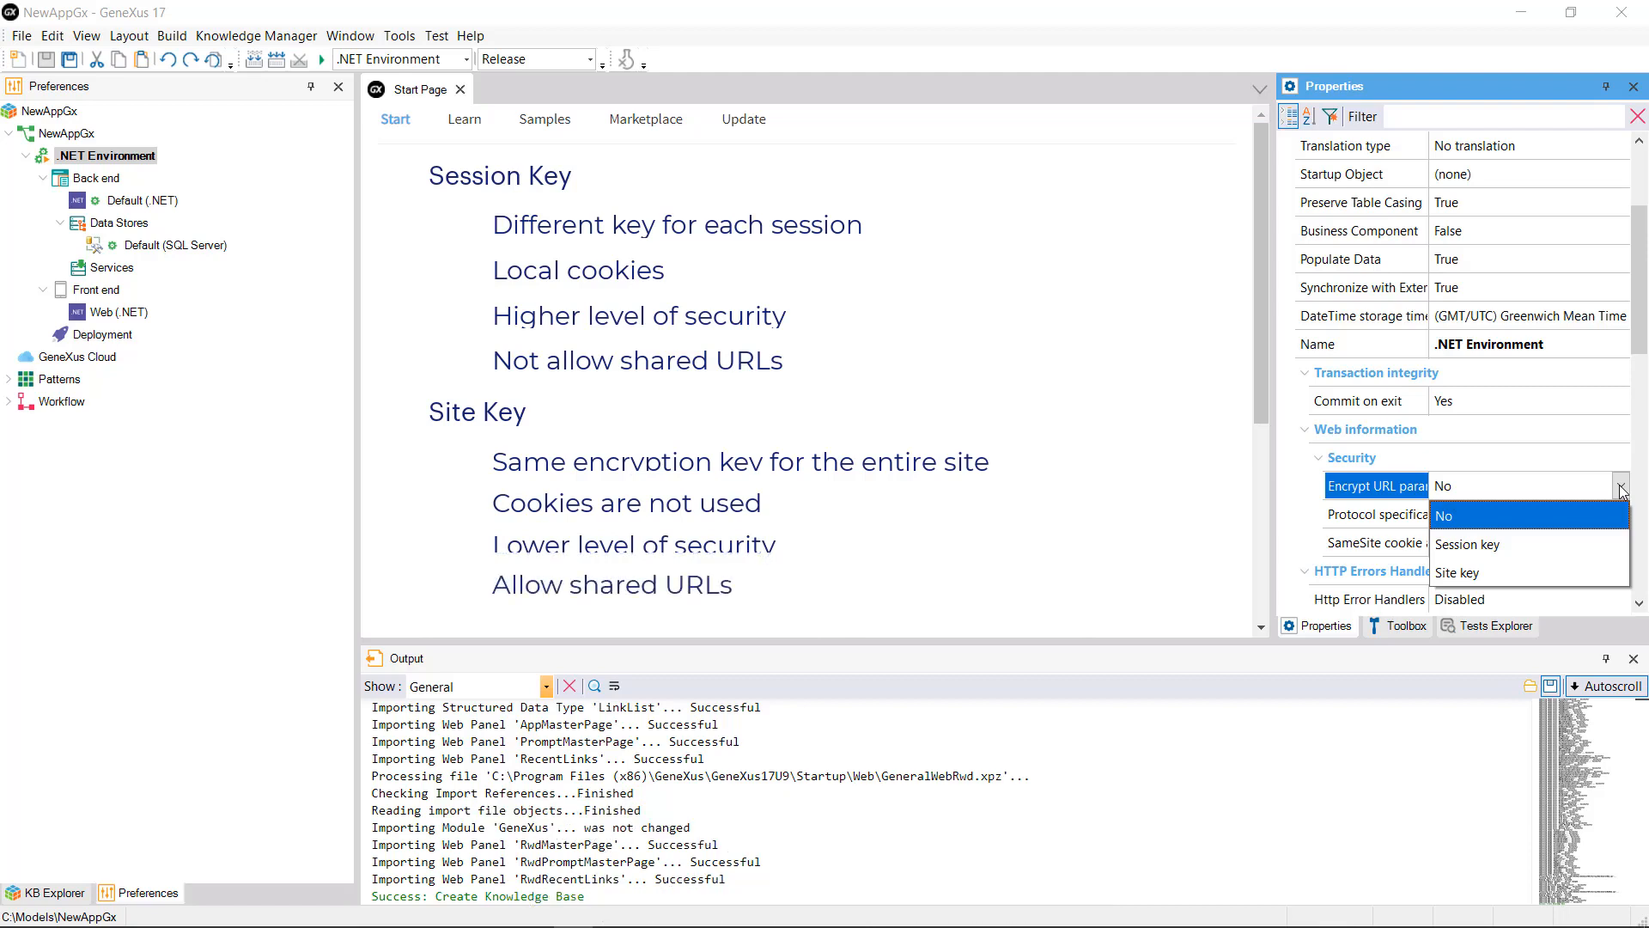
click(1610, 518)
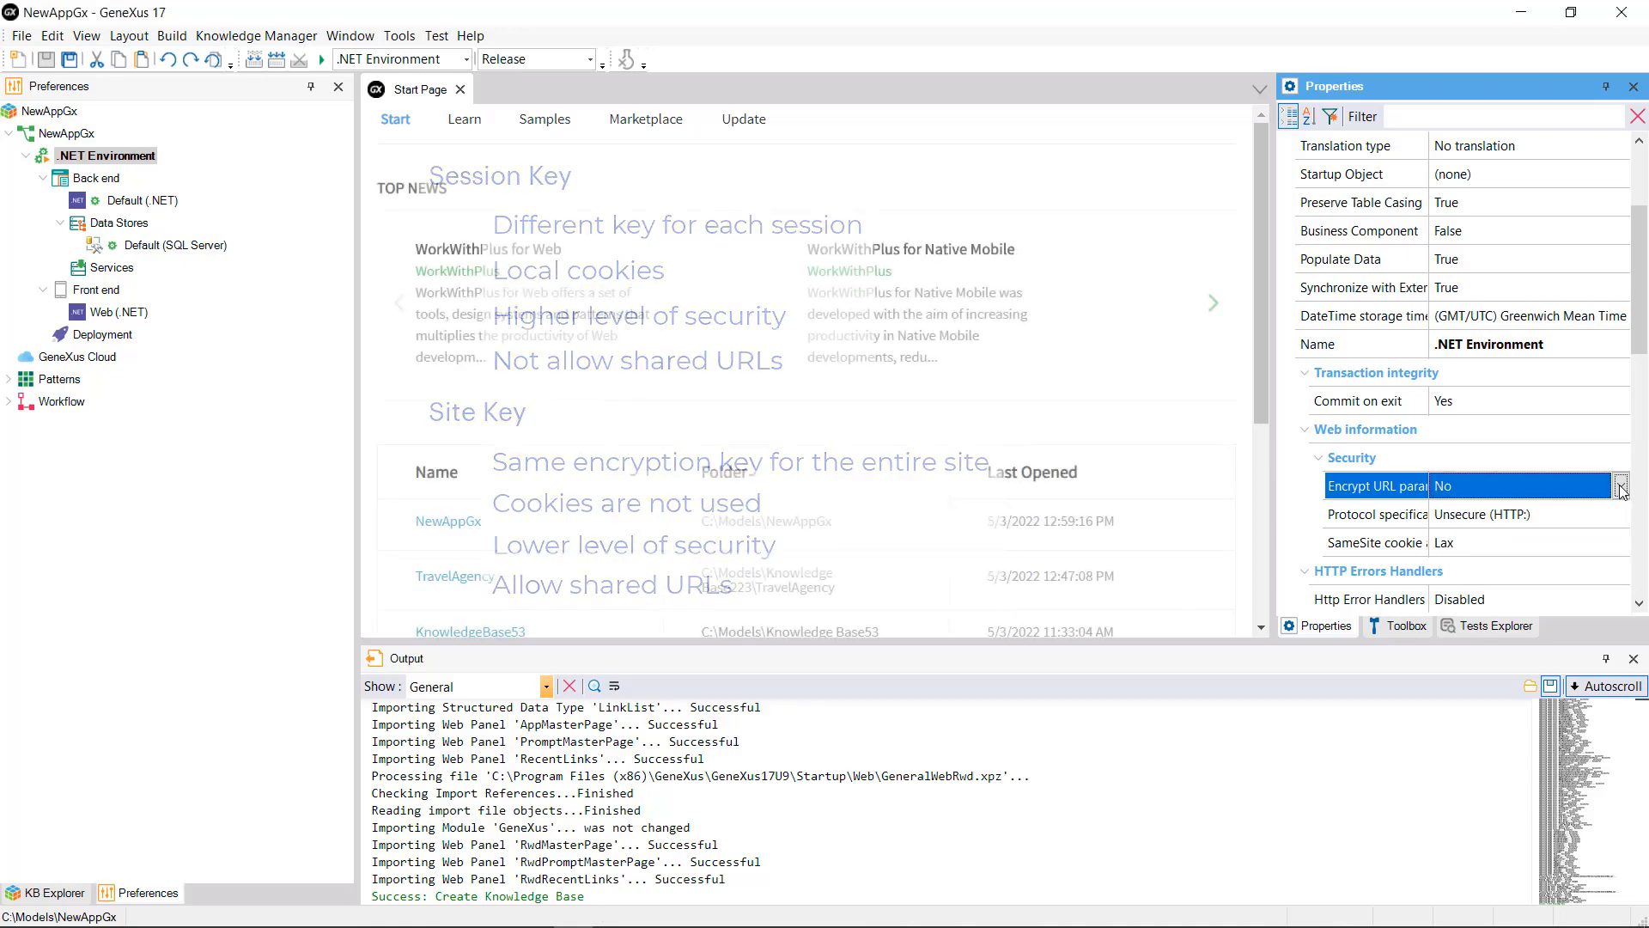
click(1607, 521)
click(1620, 515)
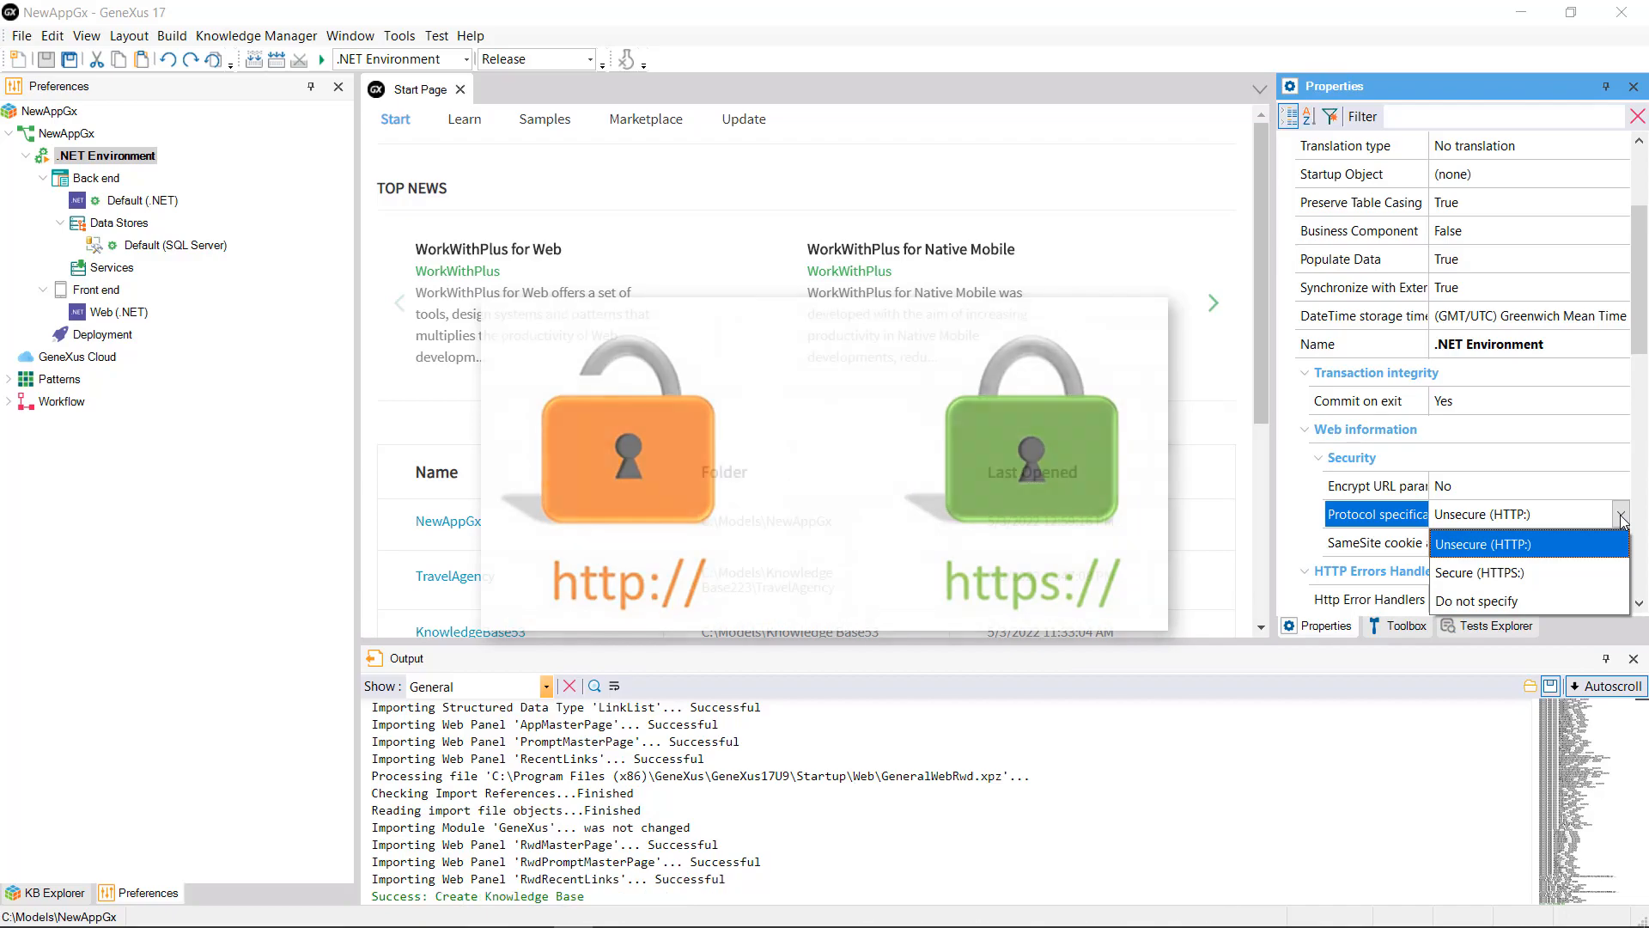
click(1621, 516)
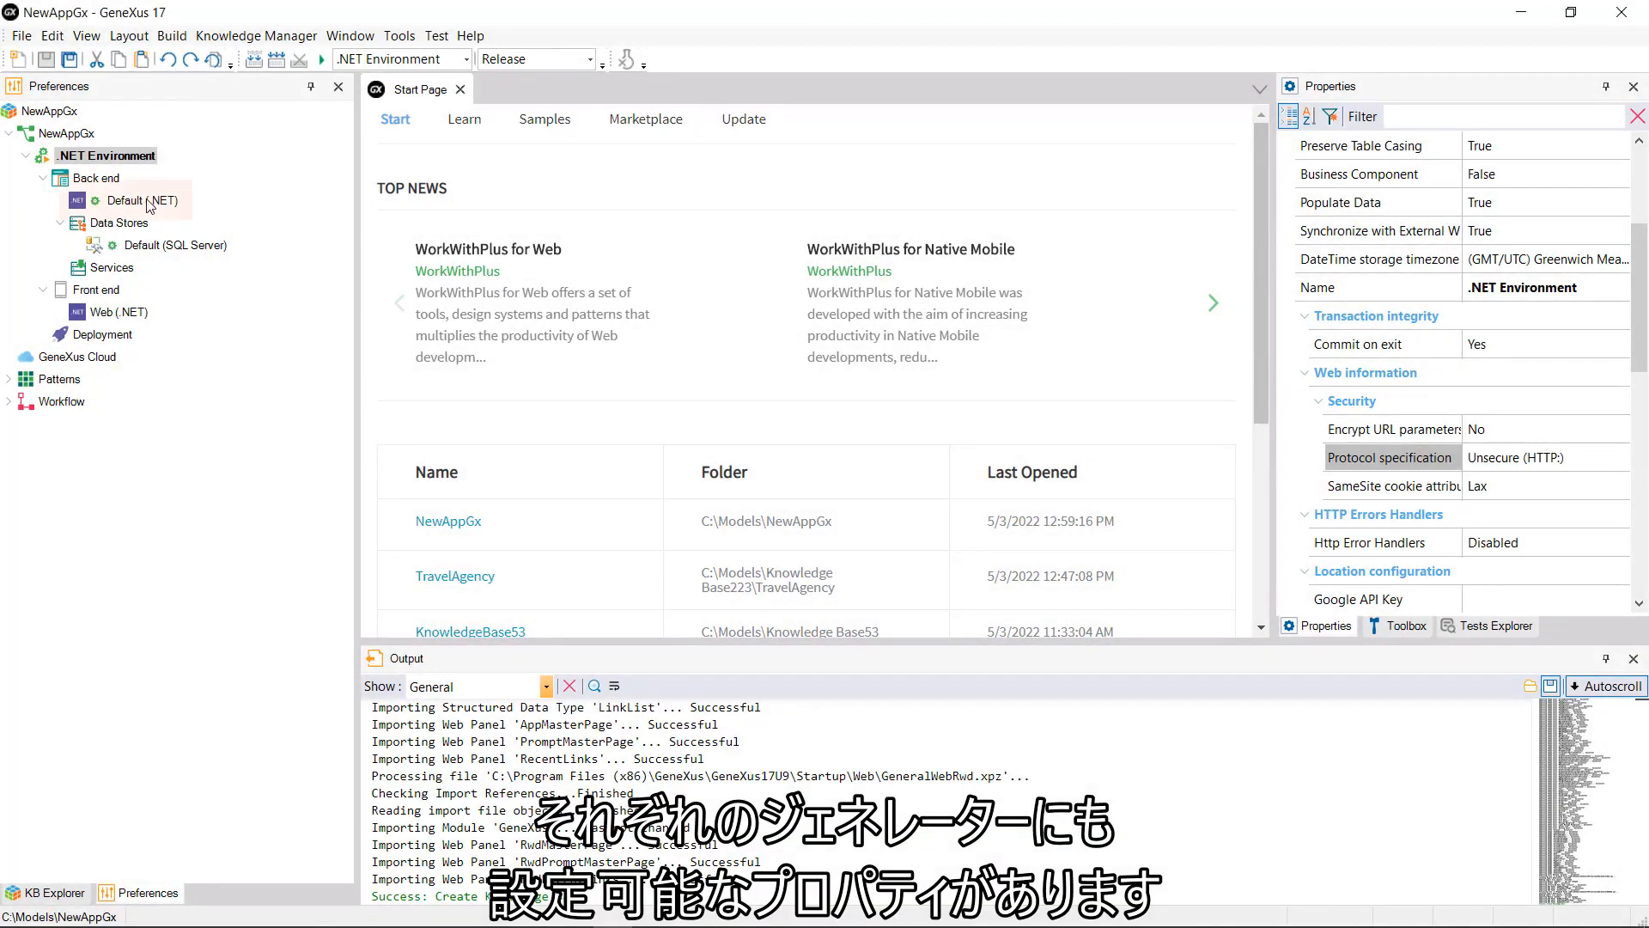
Step: Show the Default (.NET) generator's properties and confirm User Interface stays Web
click(146, 201)
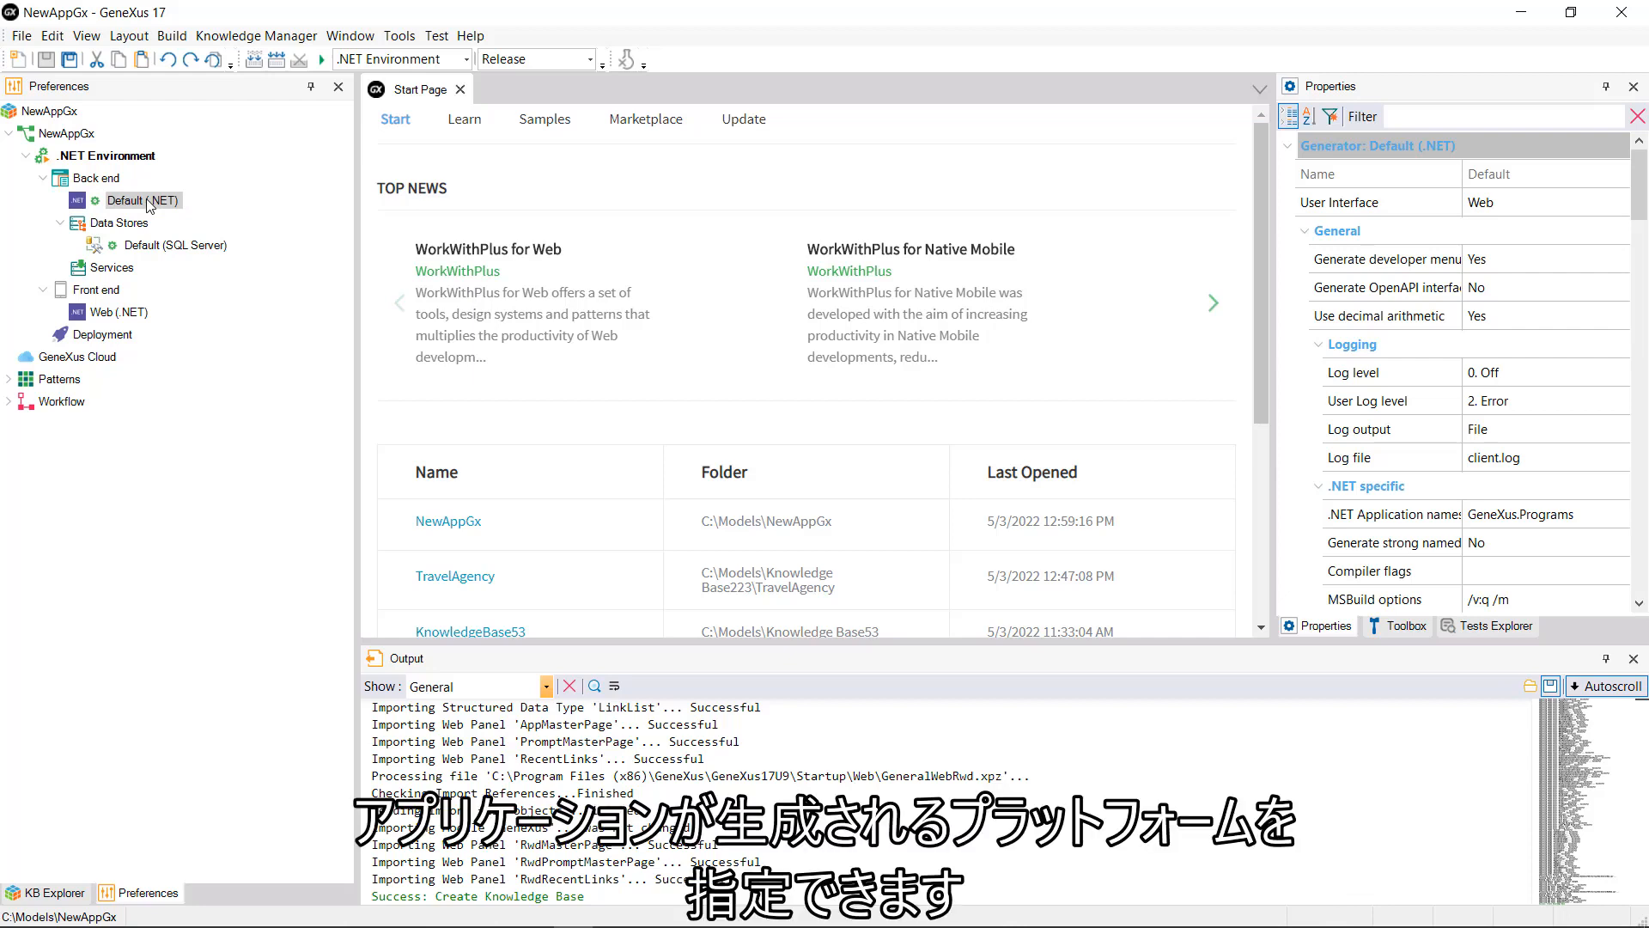
click(1606, 207)
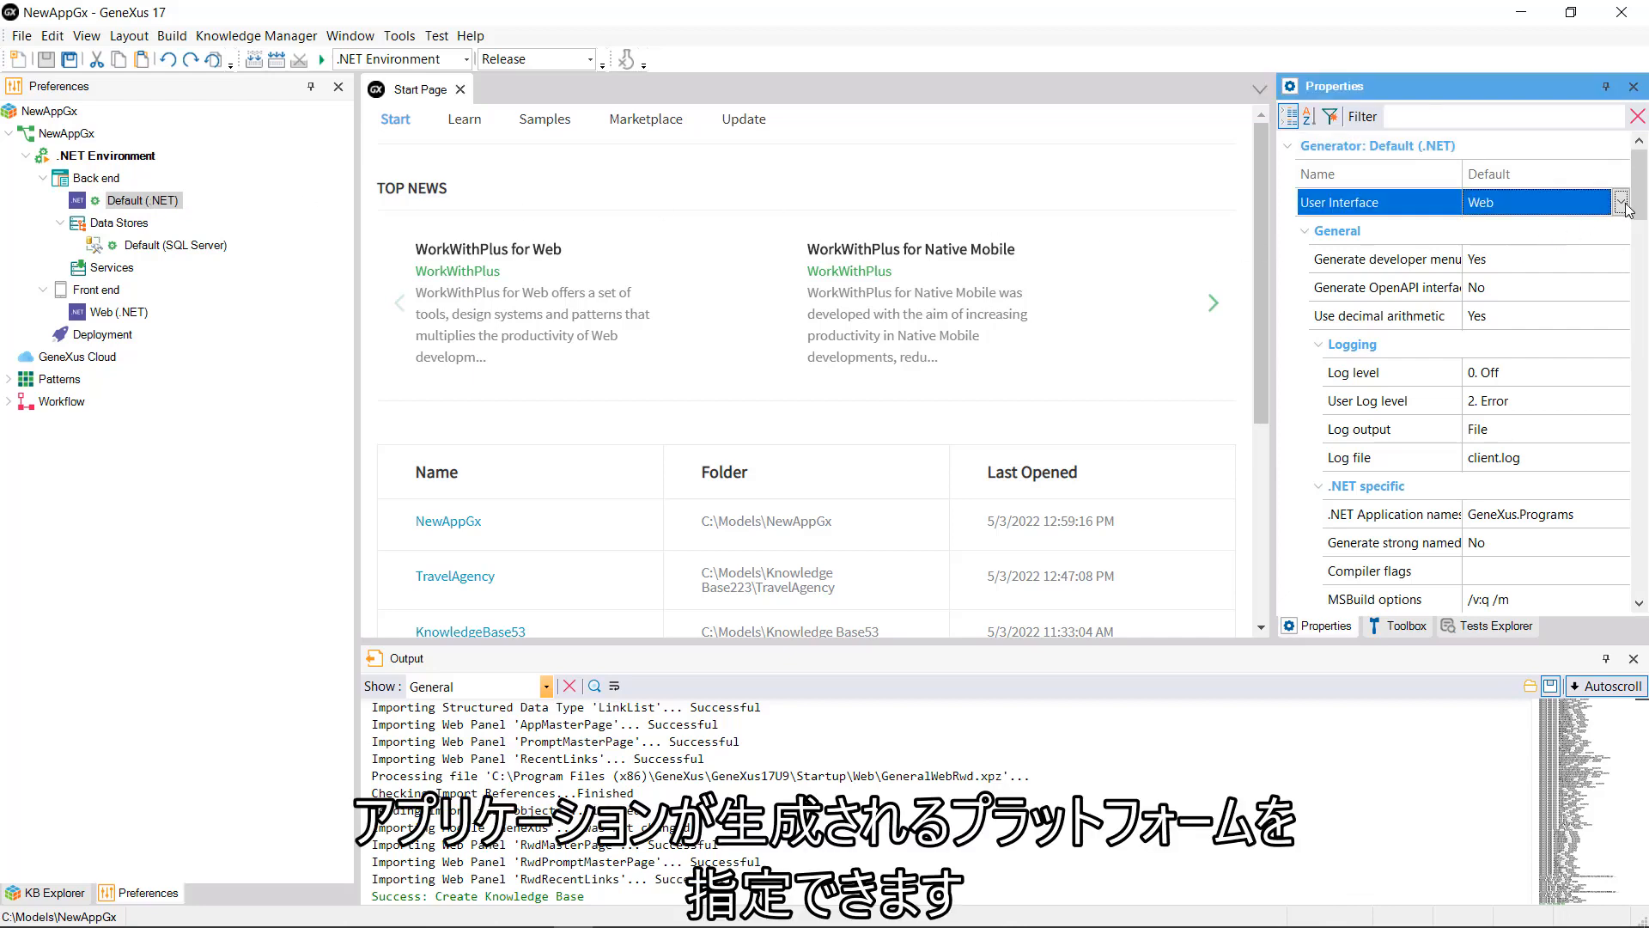
click(1622, 204)
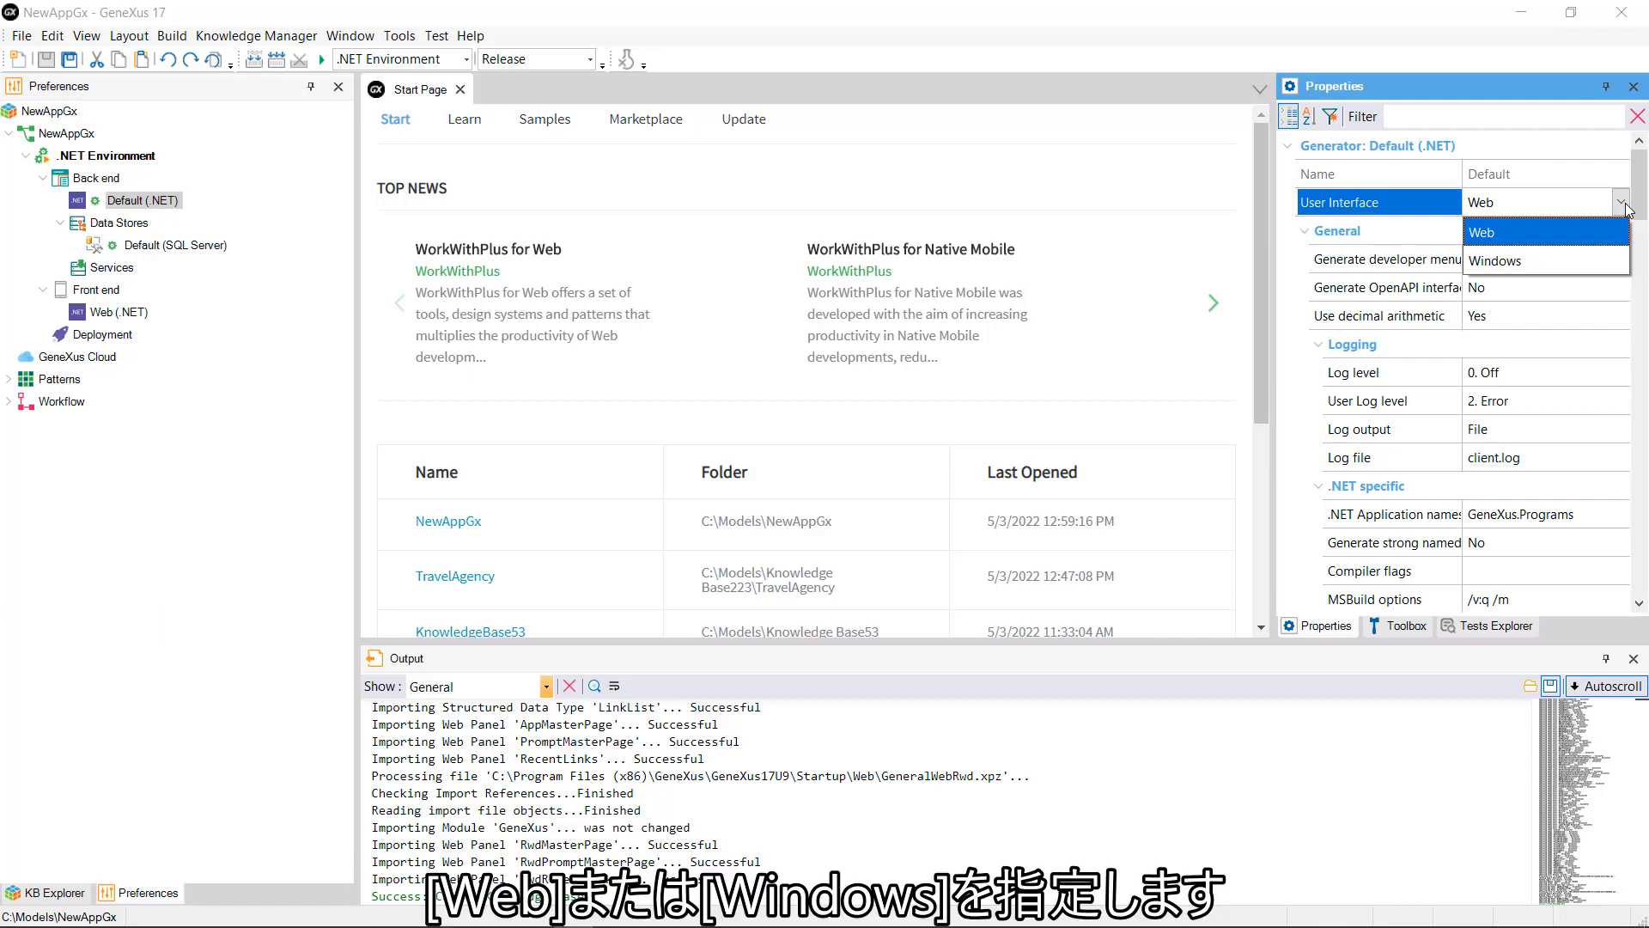
click(1623, 204)
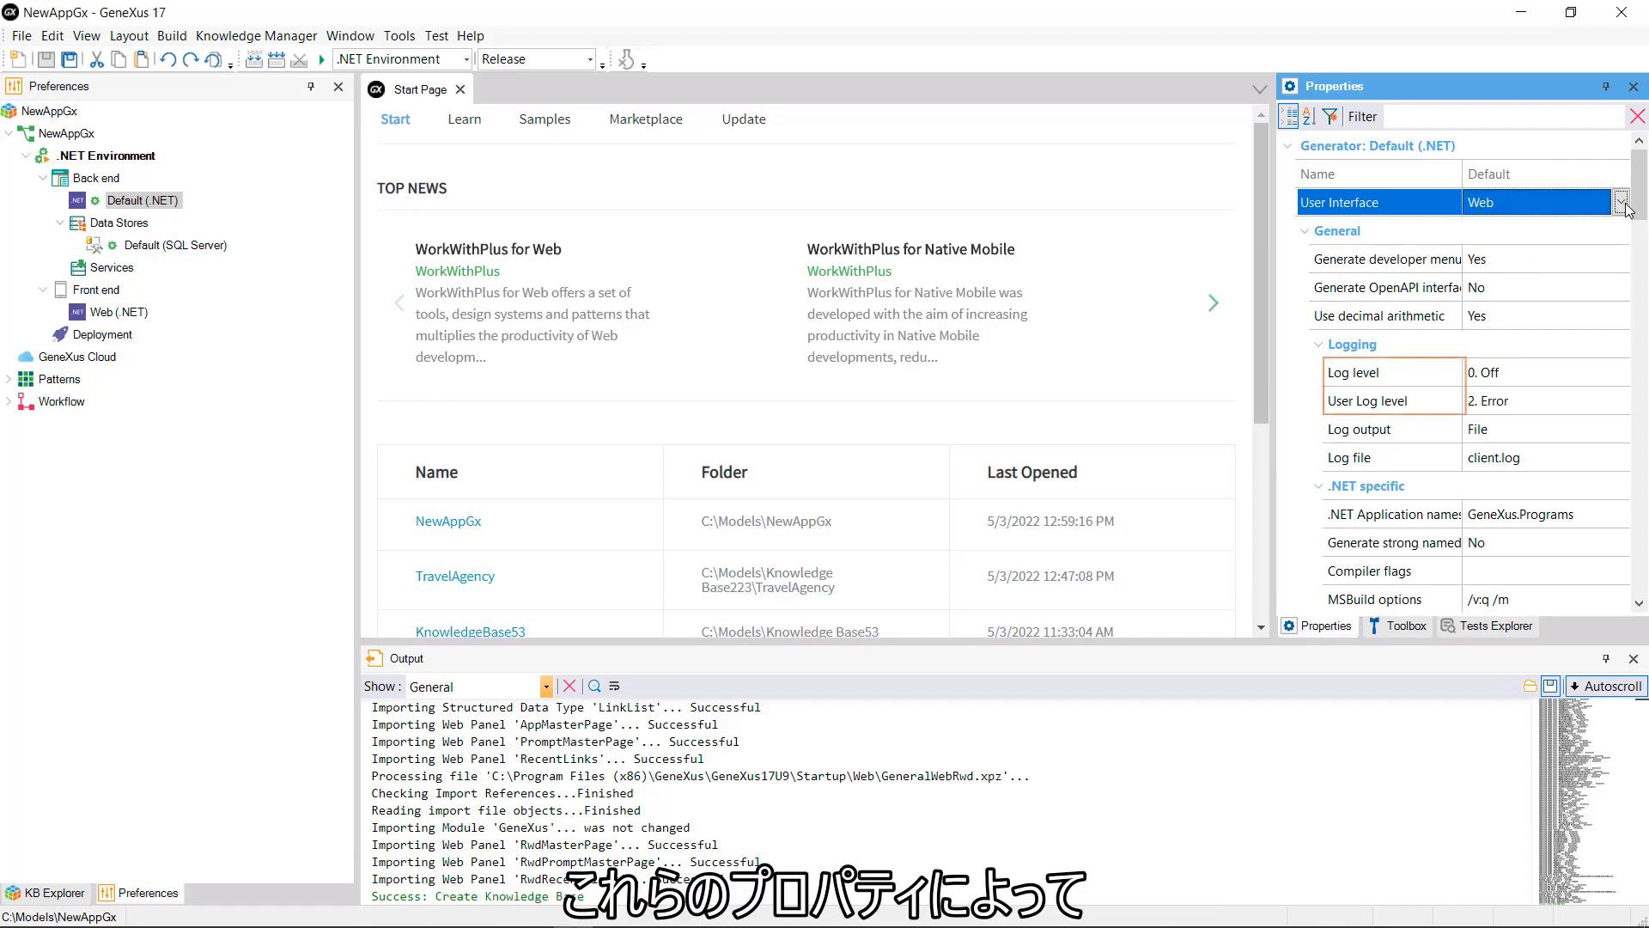
Step: Review the Log level choices (0 to 6), leaving 0. Off, then the User Log level choices
click(1623, 378)
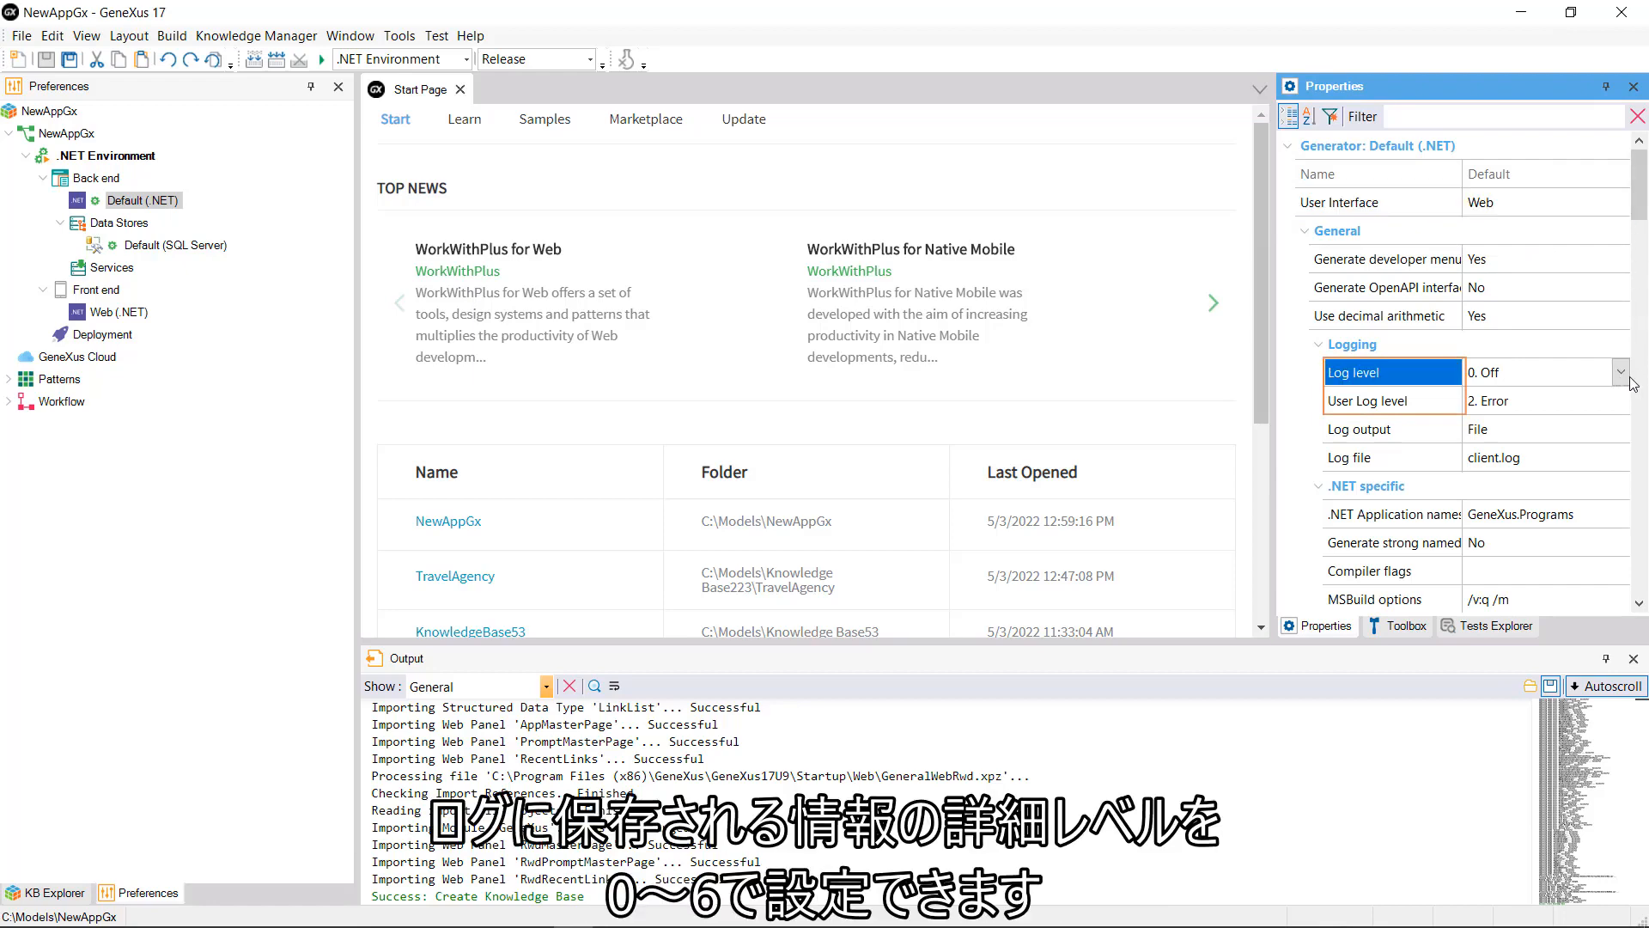
click(1630, 382)
click(1630, 378)
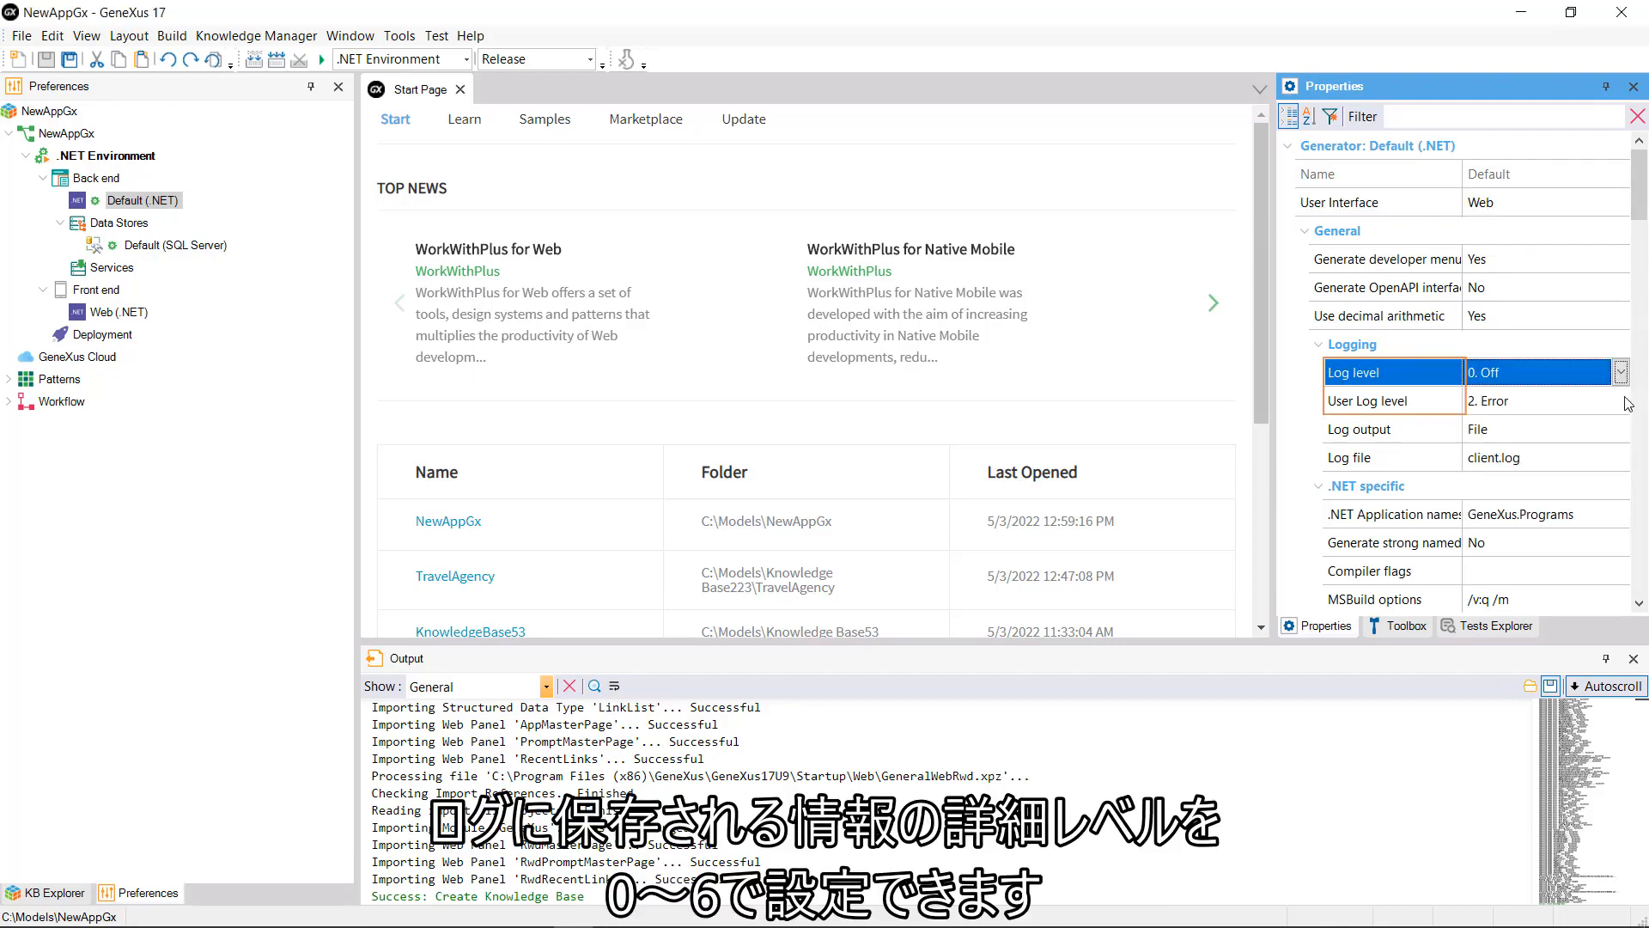
click(1625, 401)
click(1625, 401)
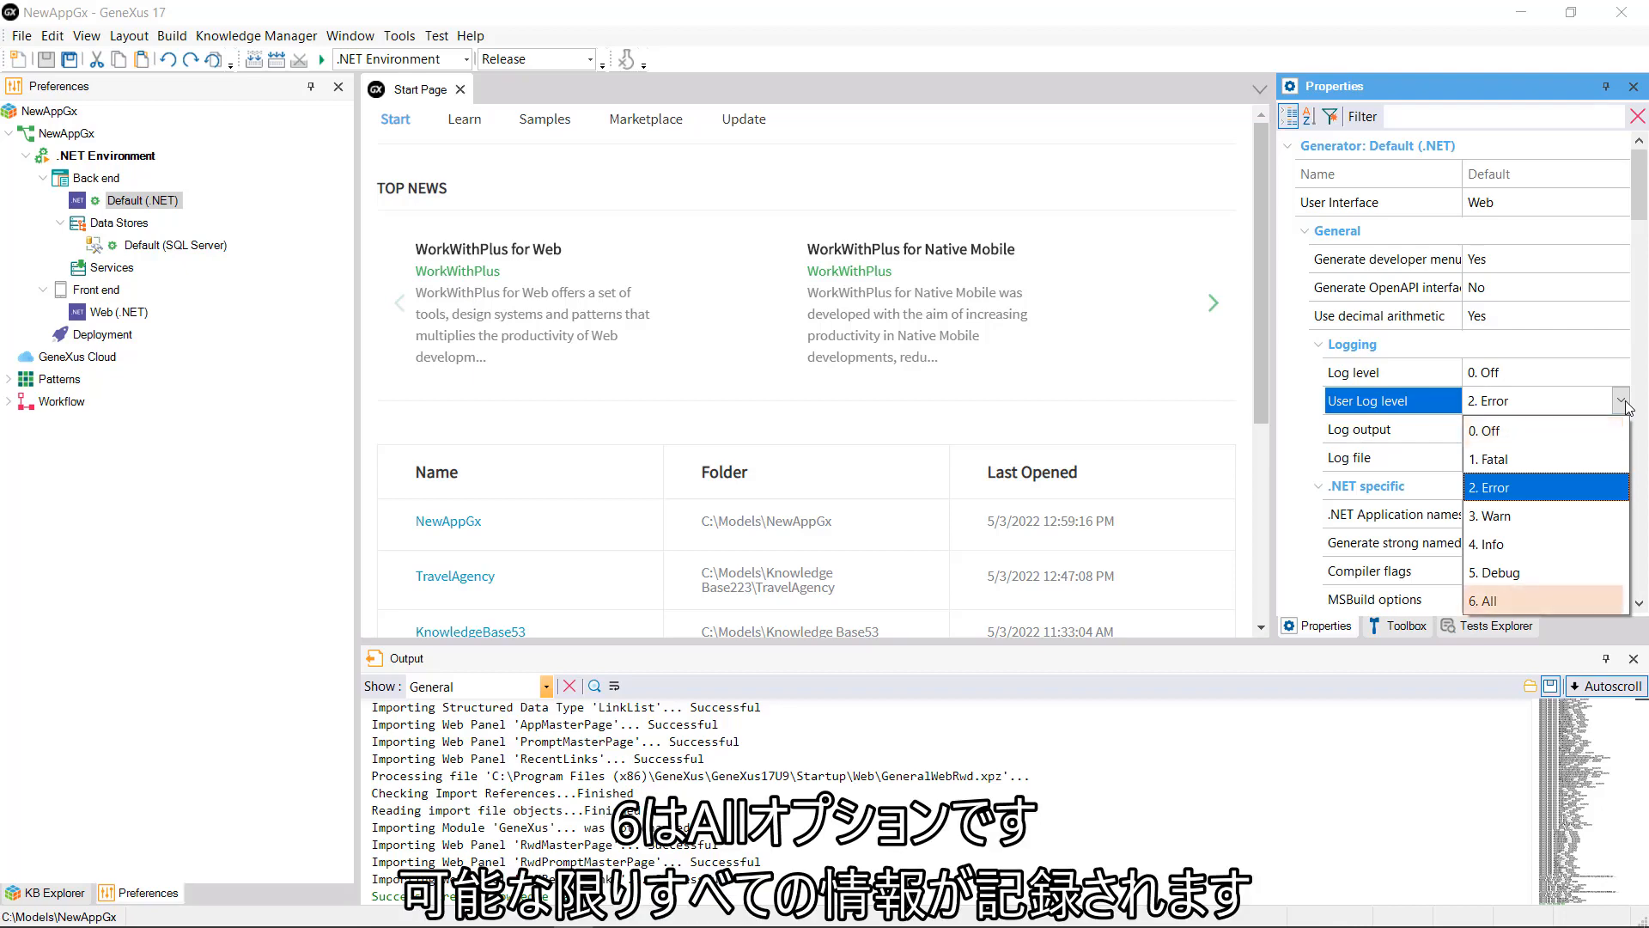
Step: Keep User Log level at 2. Error and show the Reorganize server tables Yes/No choices
click(1622, 402)
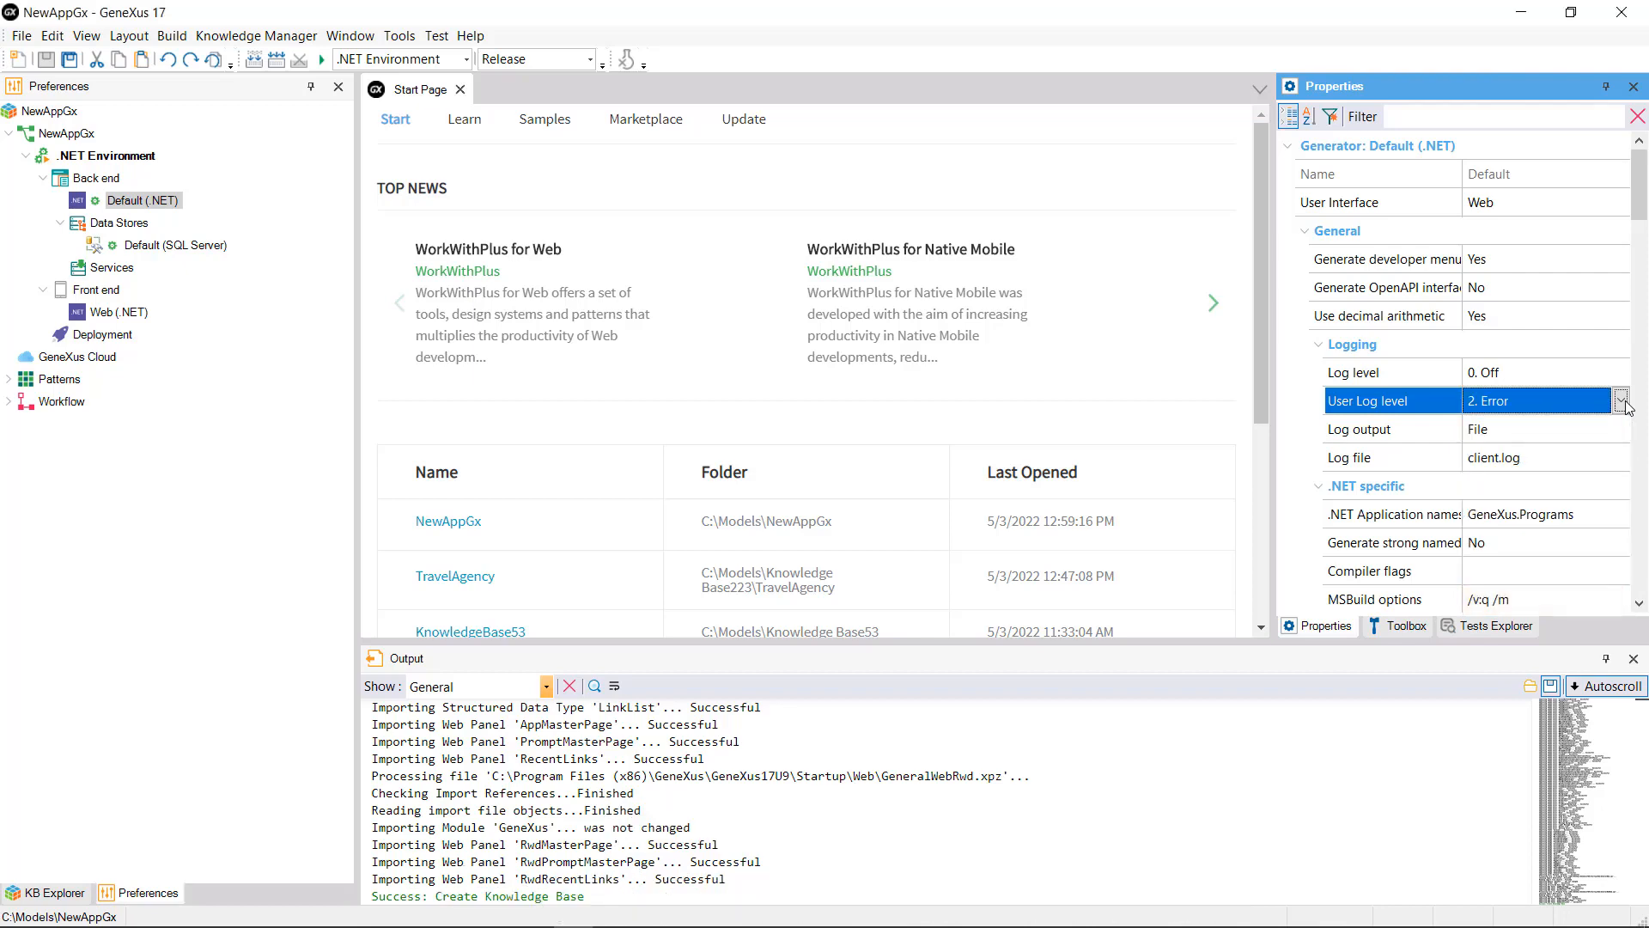
scroll(1624, 404, down, 10)
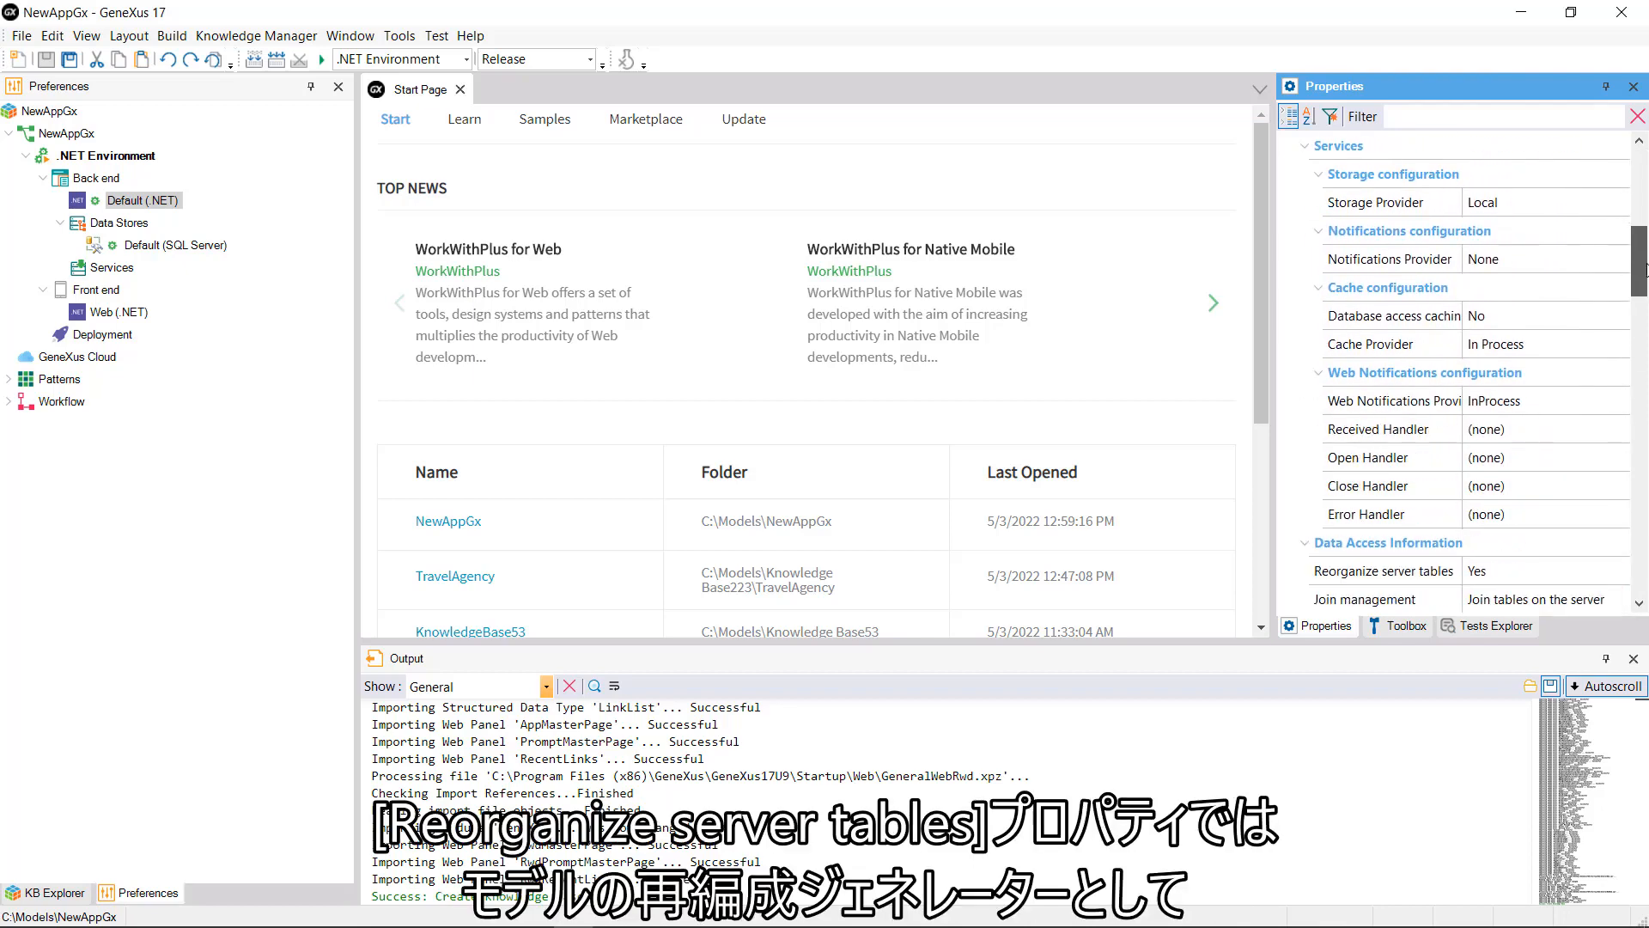
click(1613, 463)
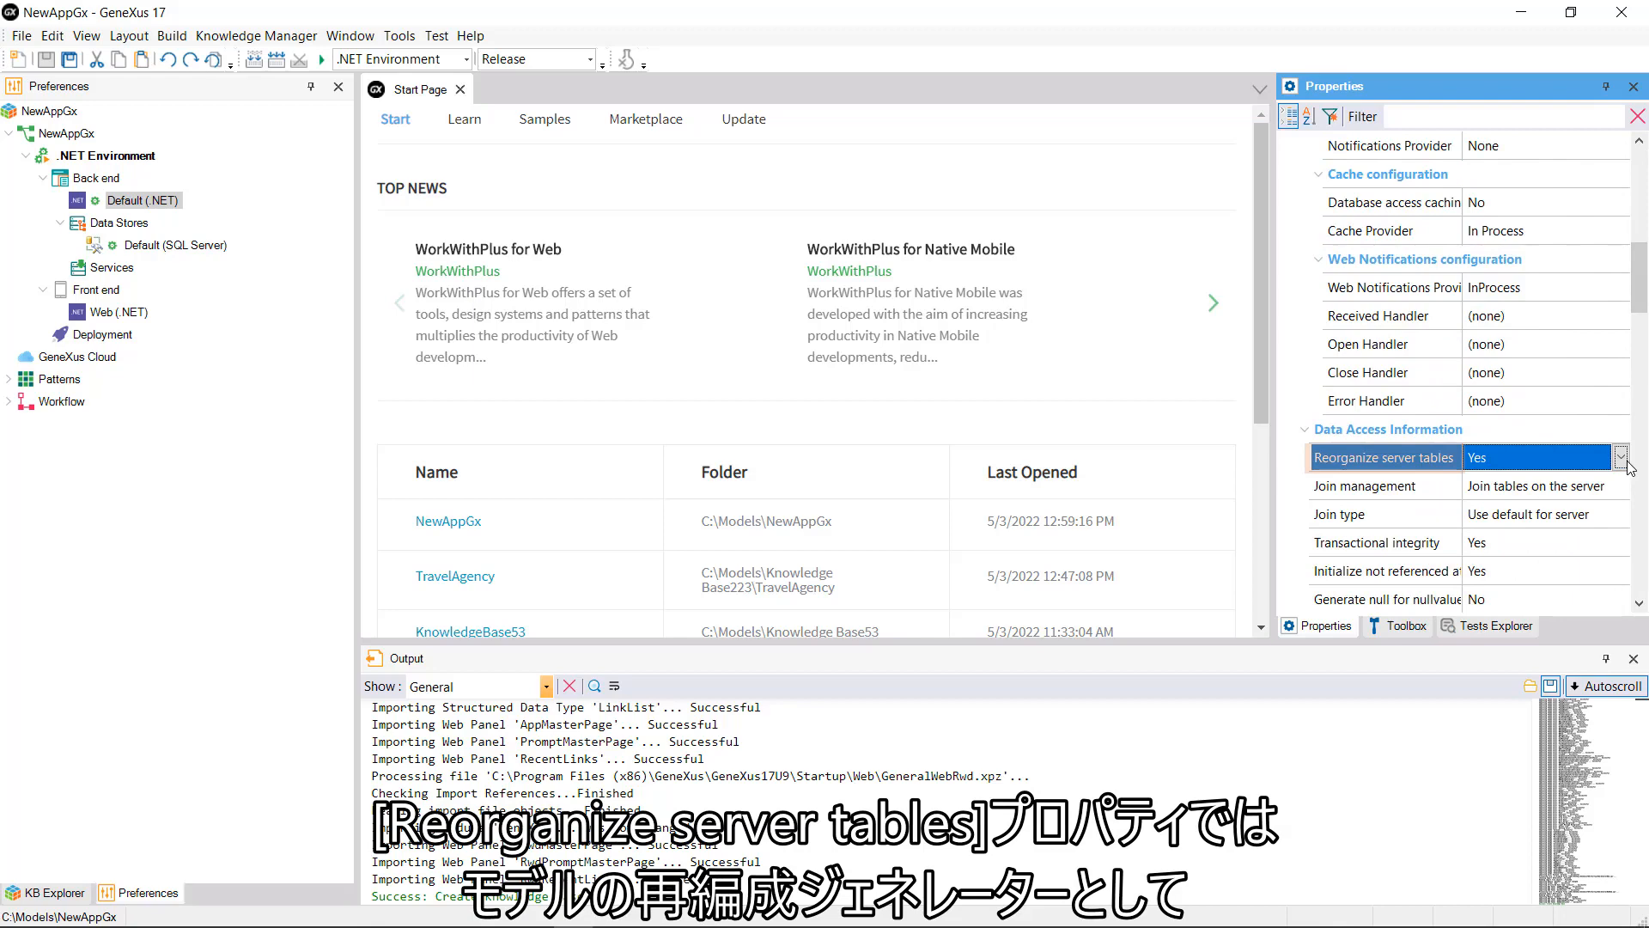
click(1621, 458)
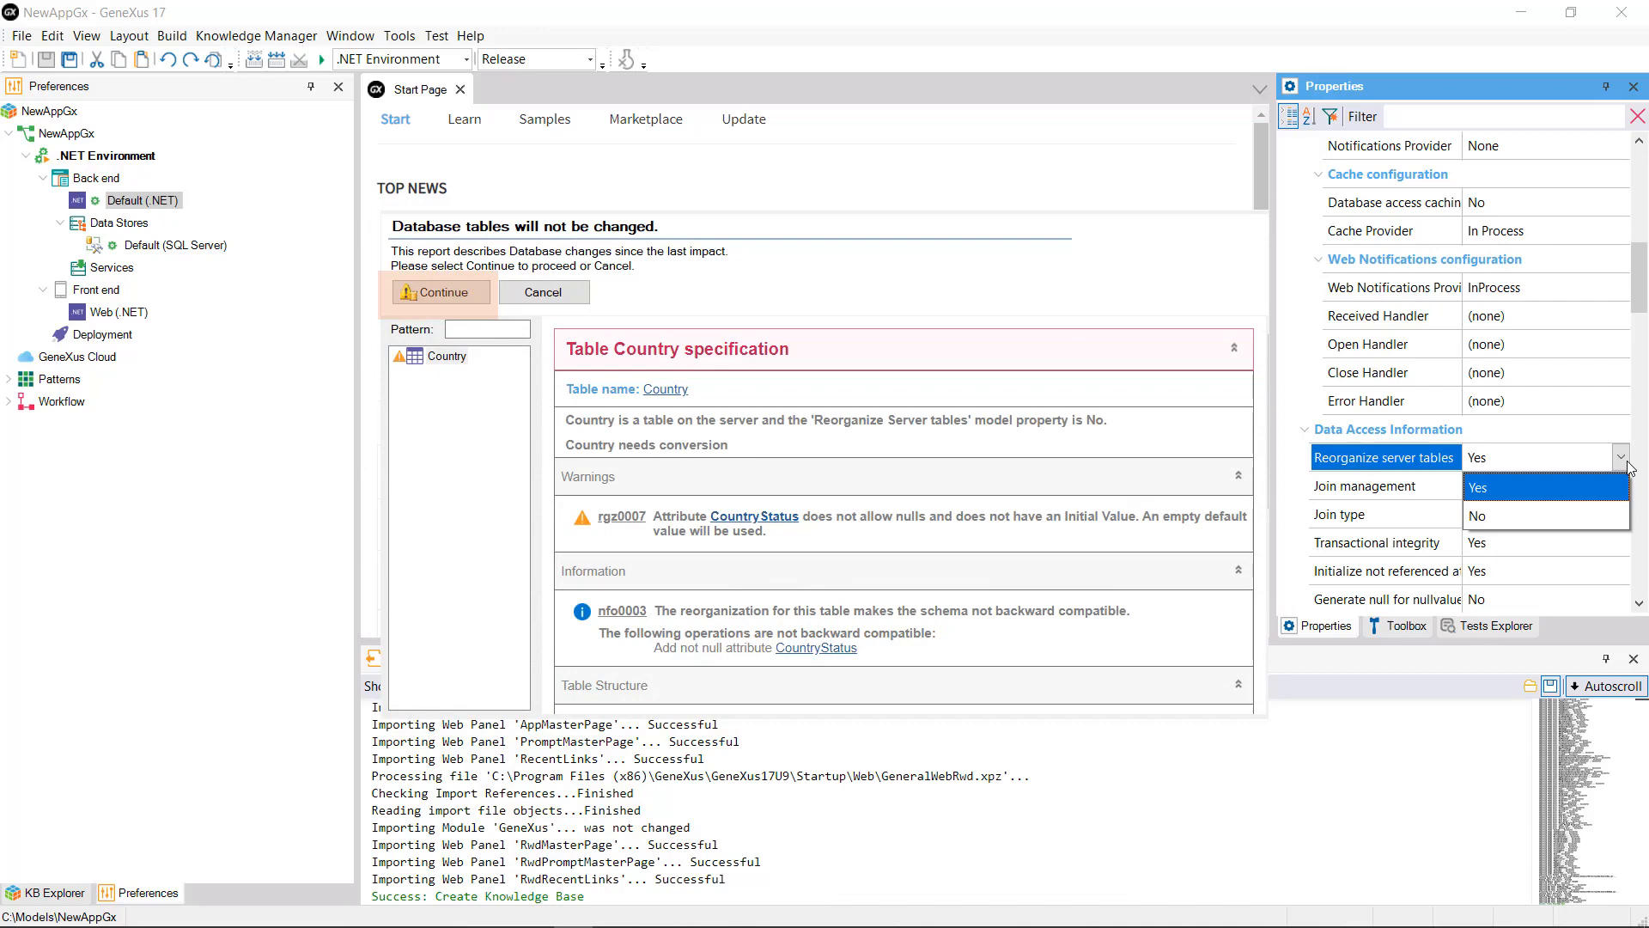
Step: Leave Reorganize server tables at Yes and check Transactional integrity, keeping it Yes
click(1620, 479)
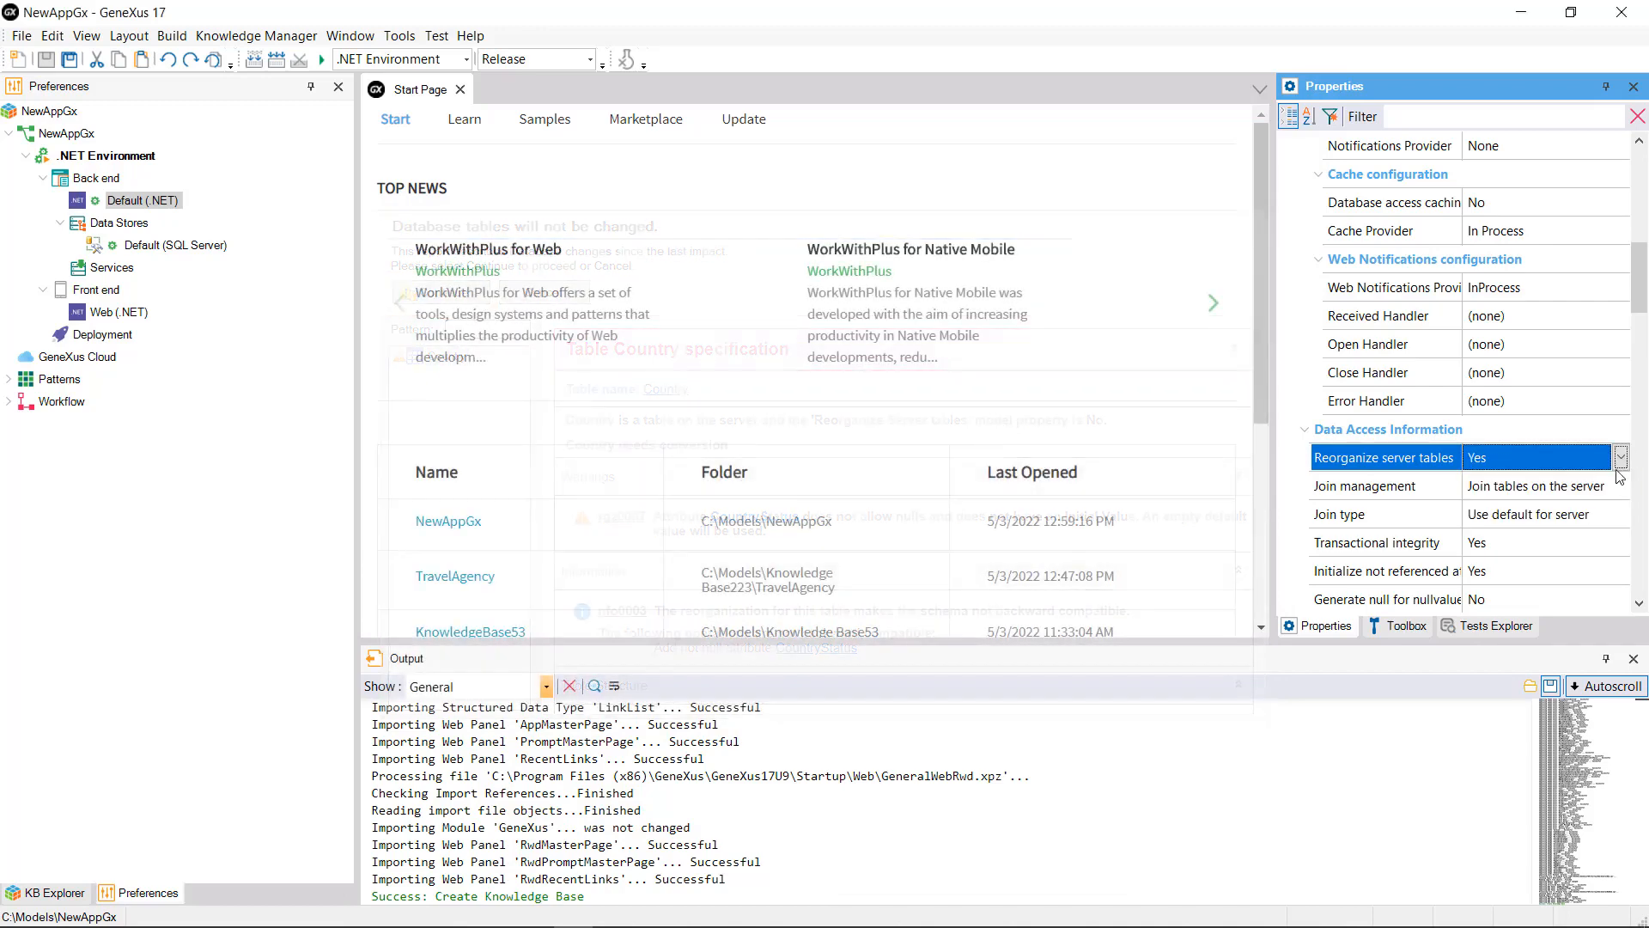
click(1622, 544)
click(1622, 544)
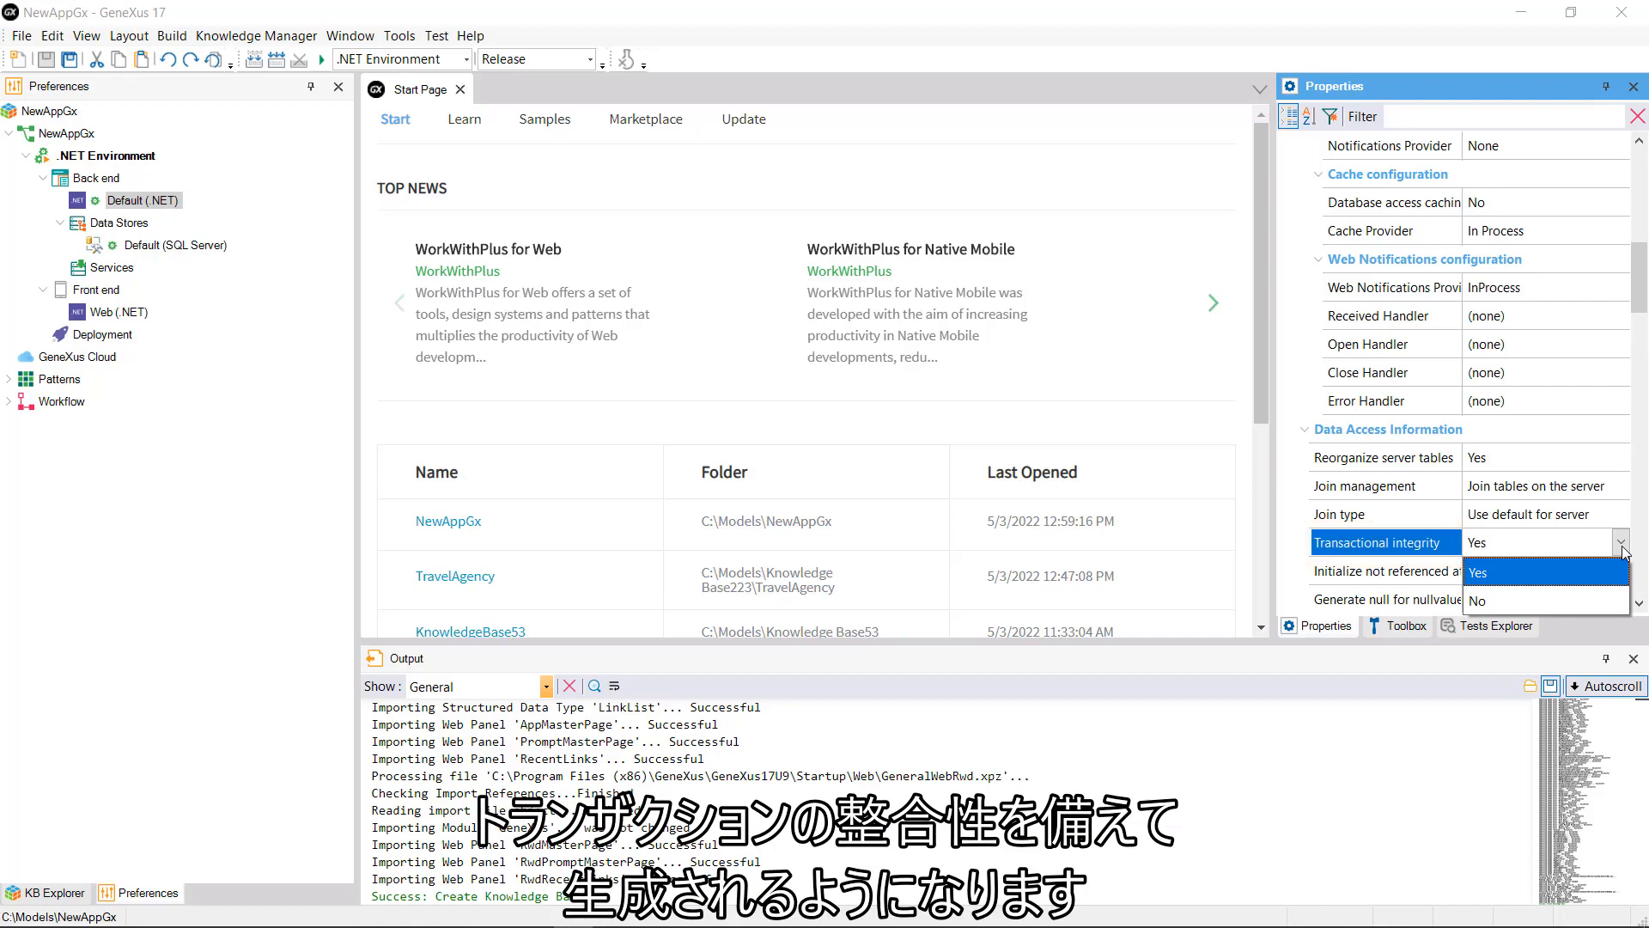
click(1622, 549)
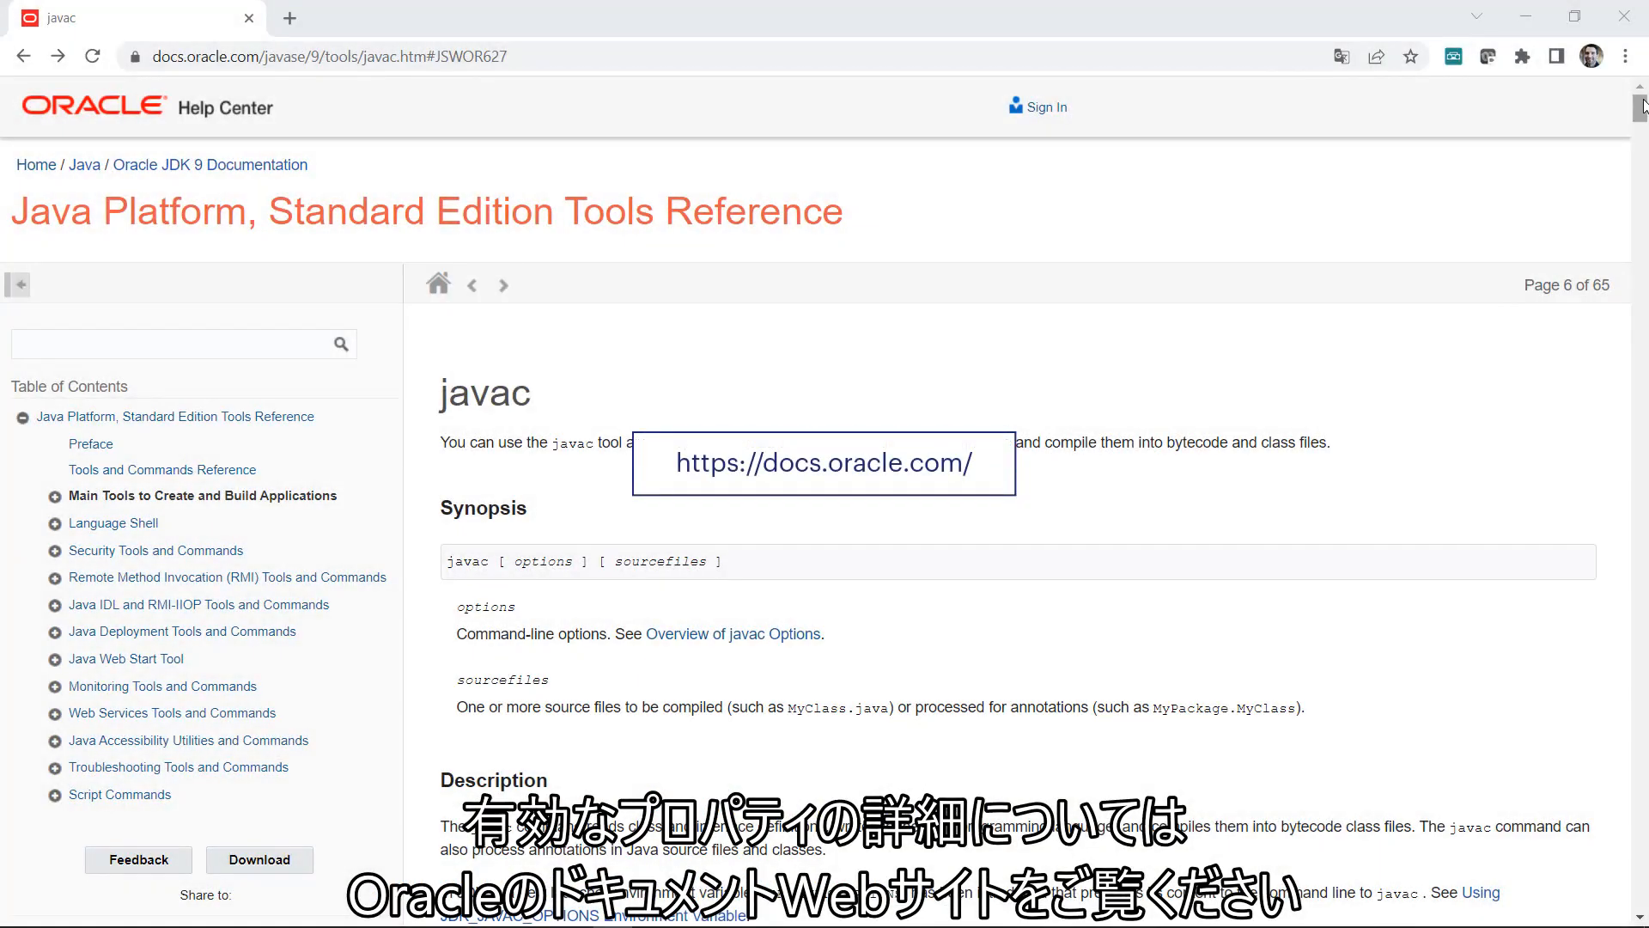
Step: Scroll the Oracle javac reference down toward the options and source files sections
mouse_move(1641, 110)
mouse_down()
mouse_move(1645, 170)
mouse_move(1643, 109)
mouse_up()
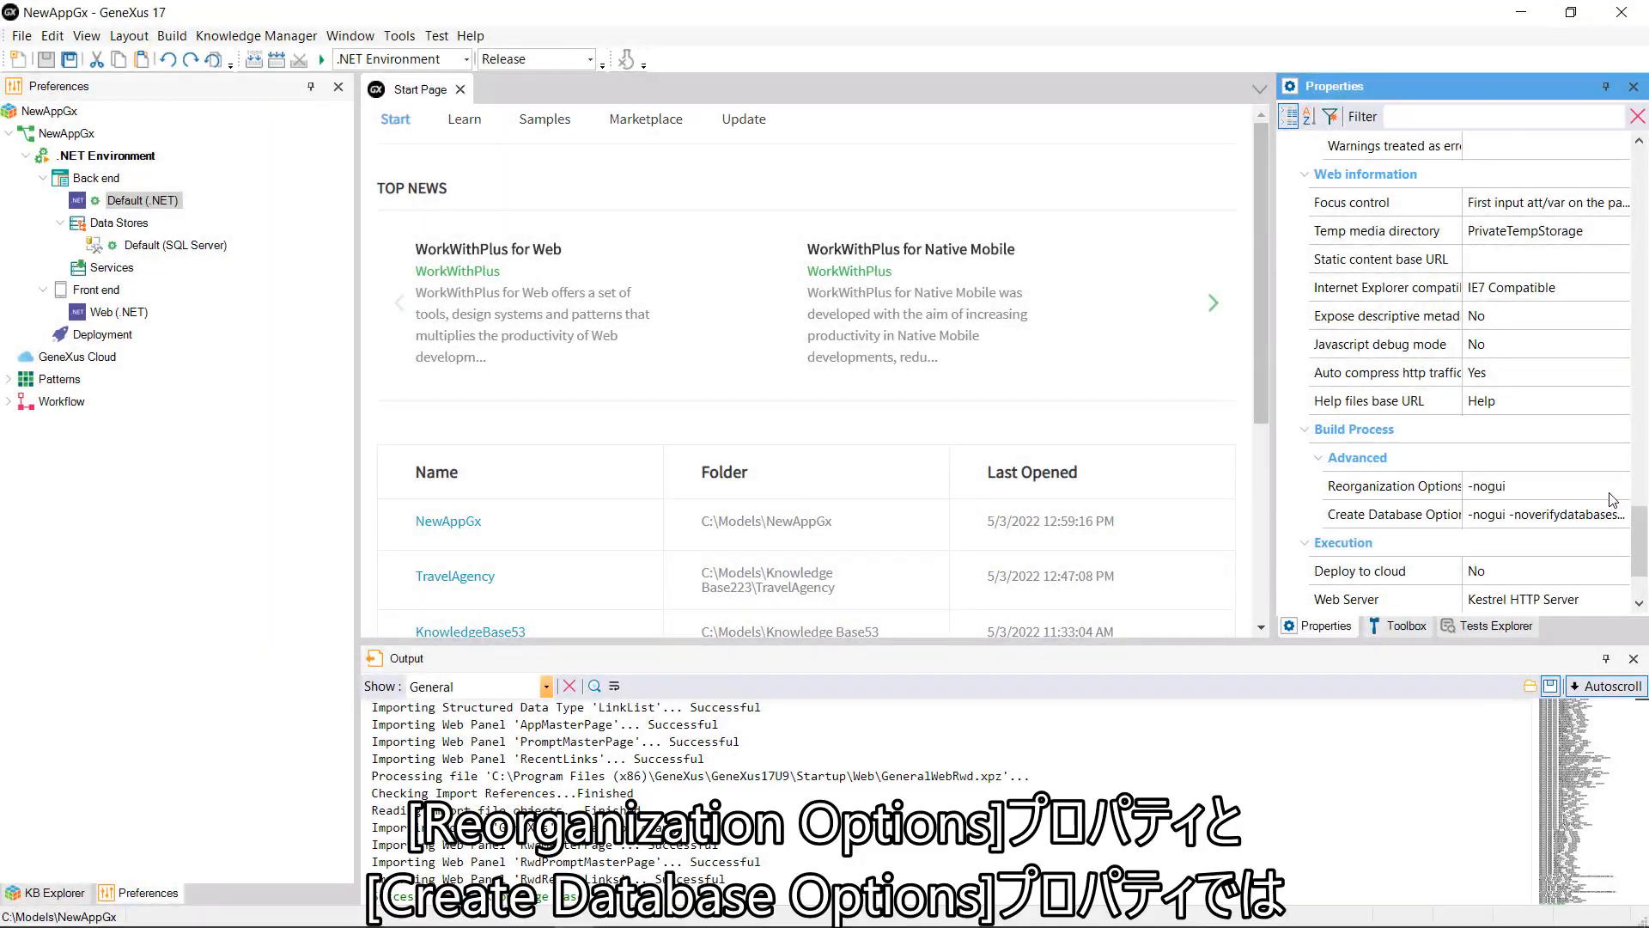
click(1616, 492)
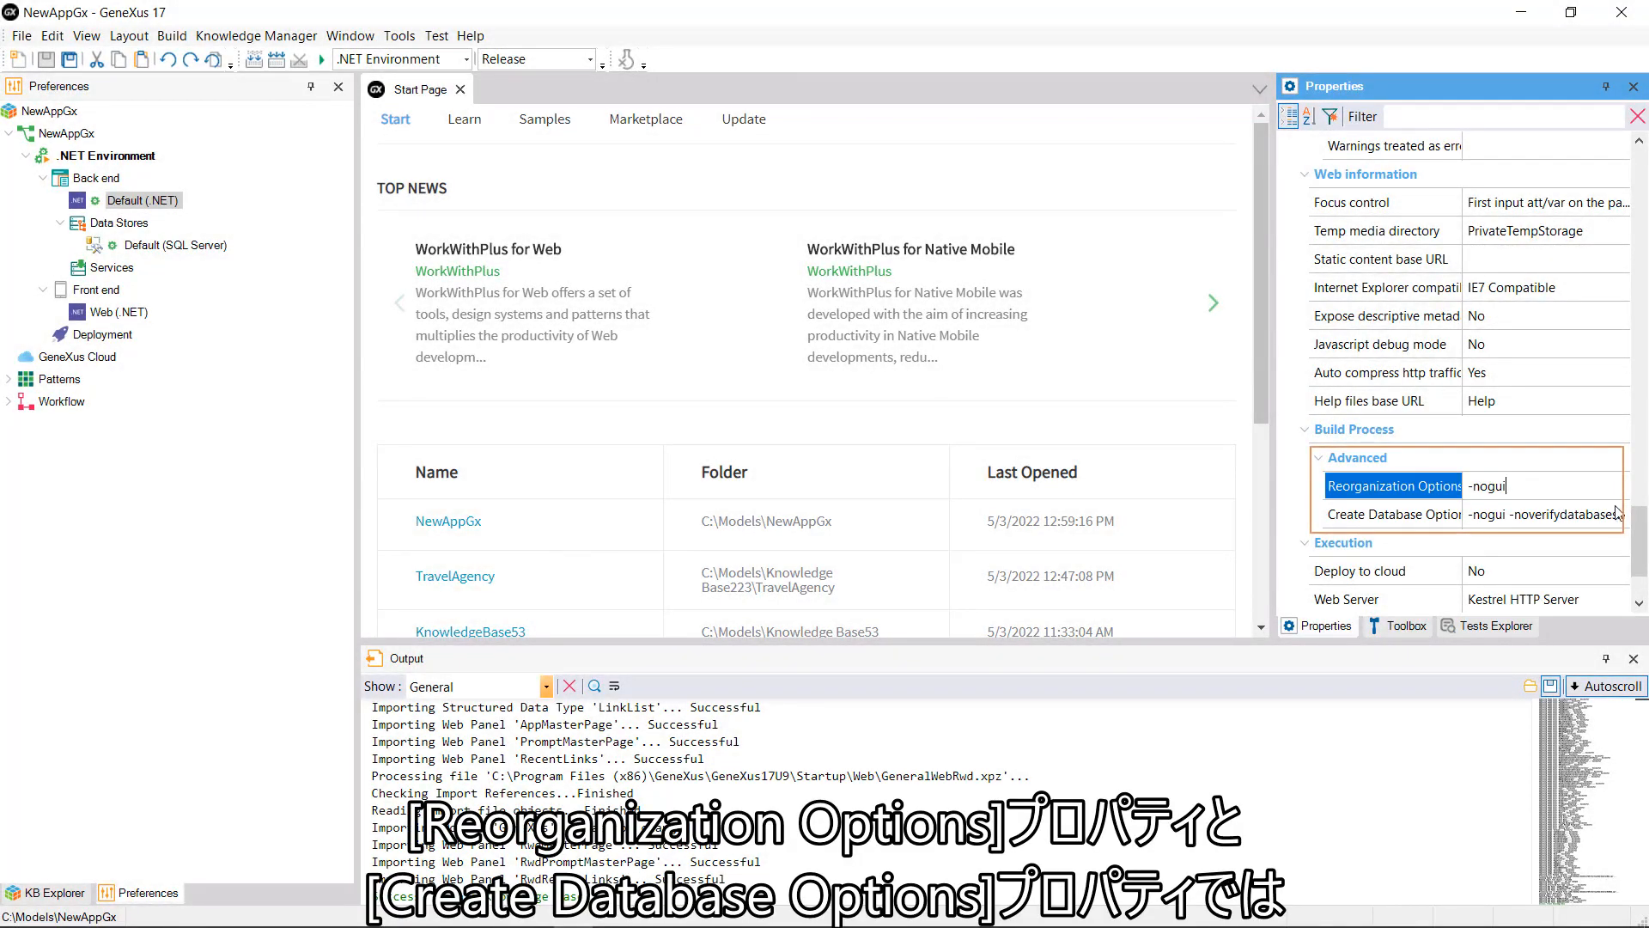
click(1621, 515)
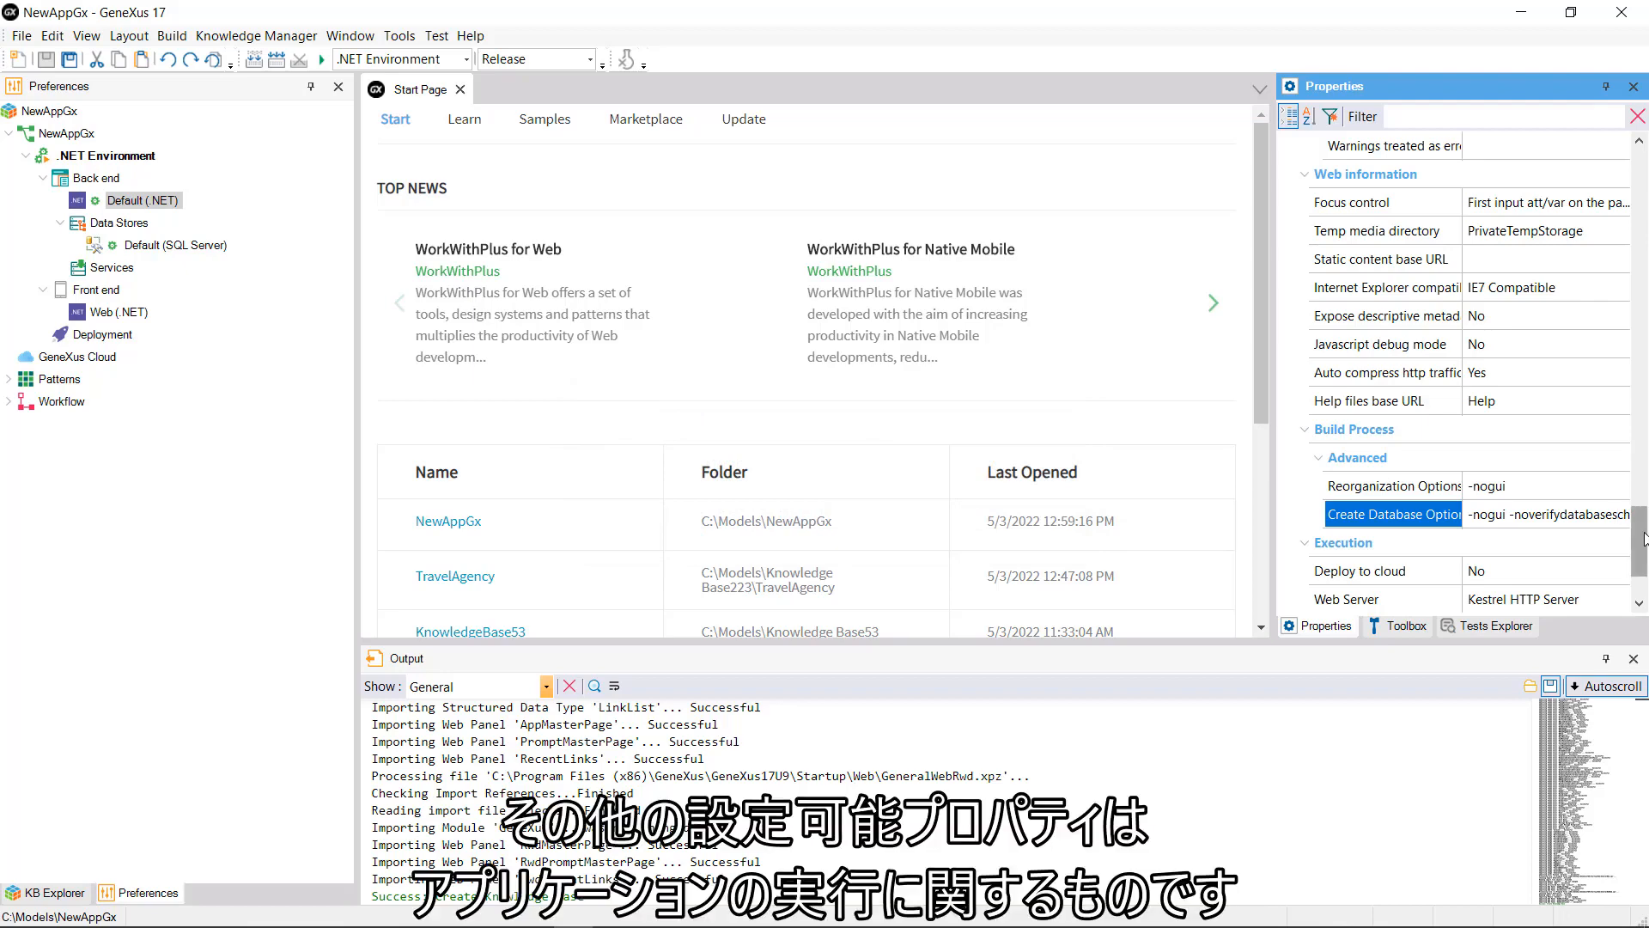
Step: In the Execution settings, check Deploy to cloud options and keep it at No
scroll(1632, 516, down, 3)
click(1622, 494)
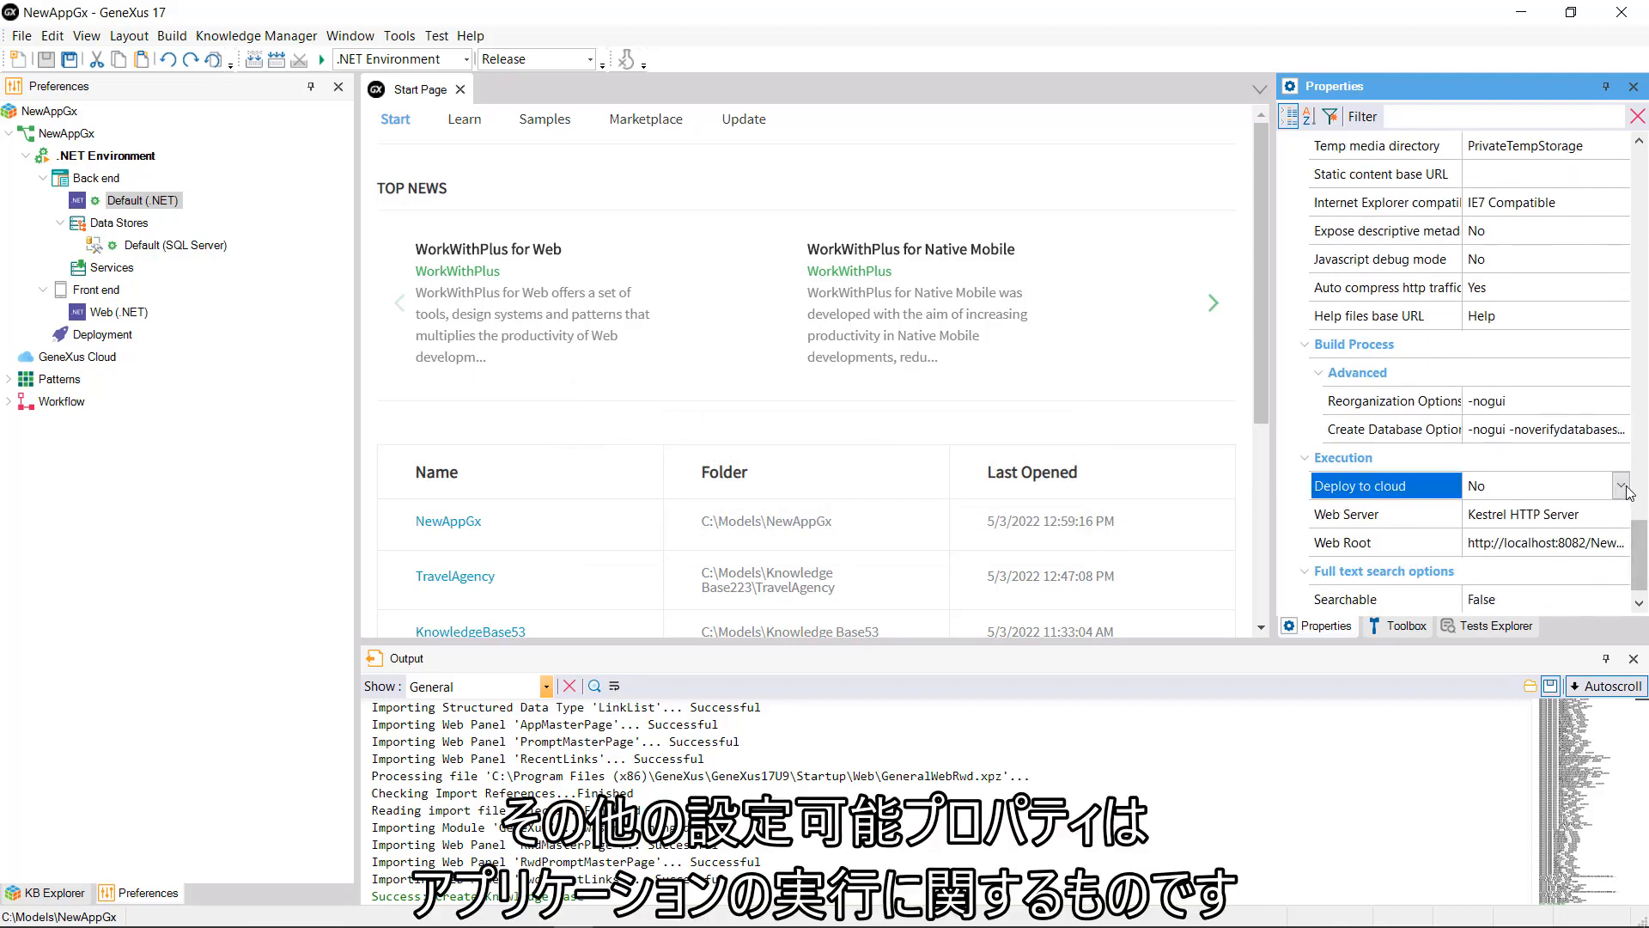
click(1623, 488)
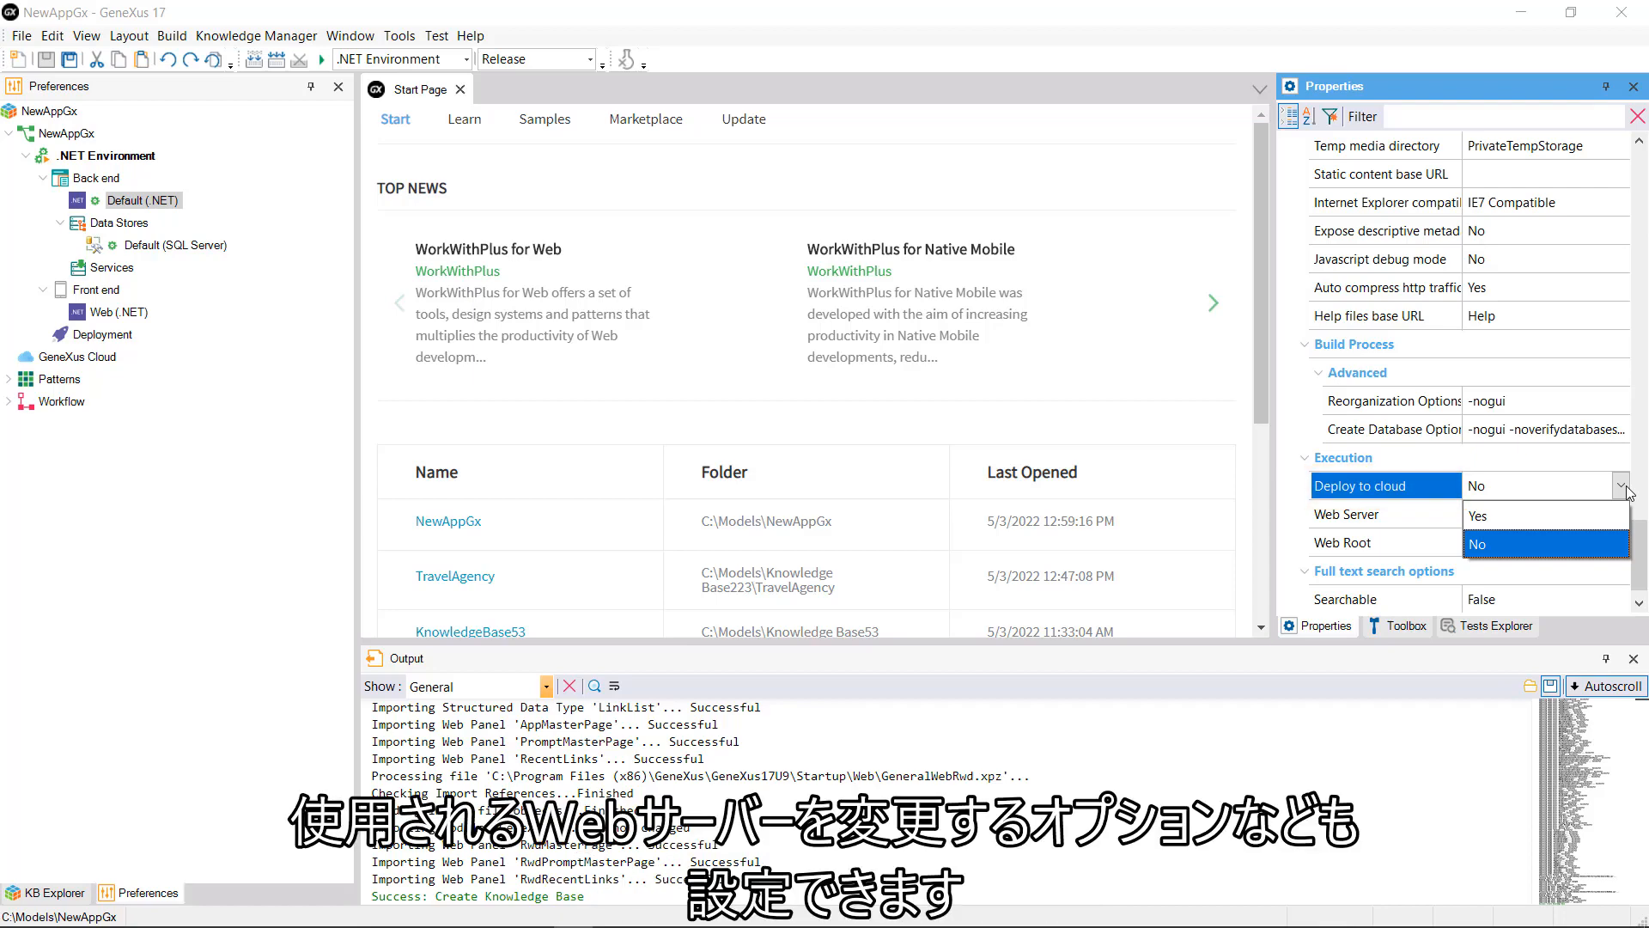
click(1623, 486)
Step: List the available web servers and keep Kestrel HTTP Server
click(1624, 514)
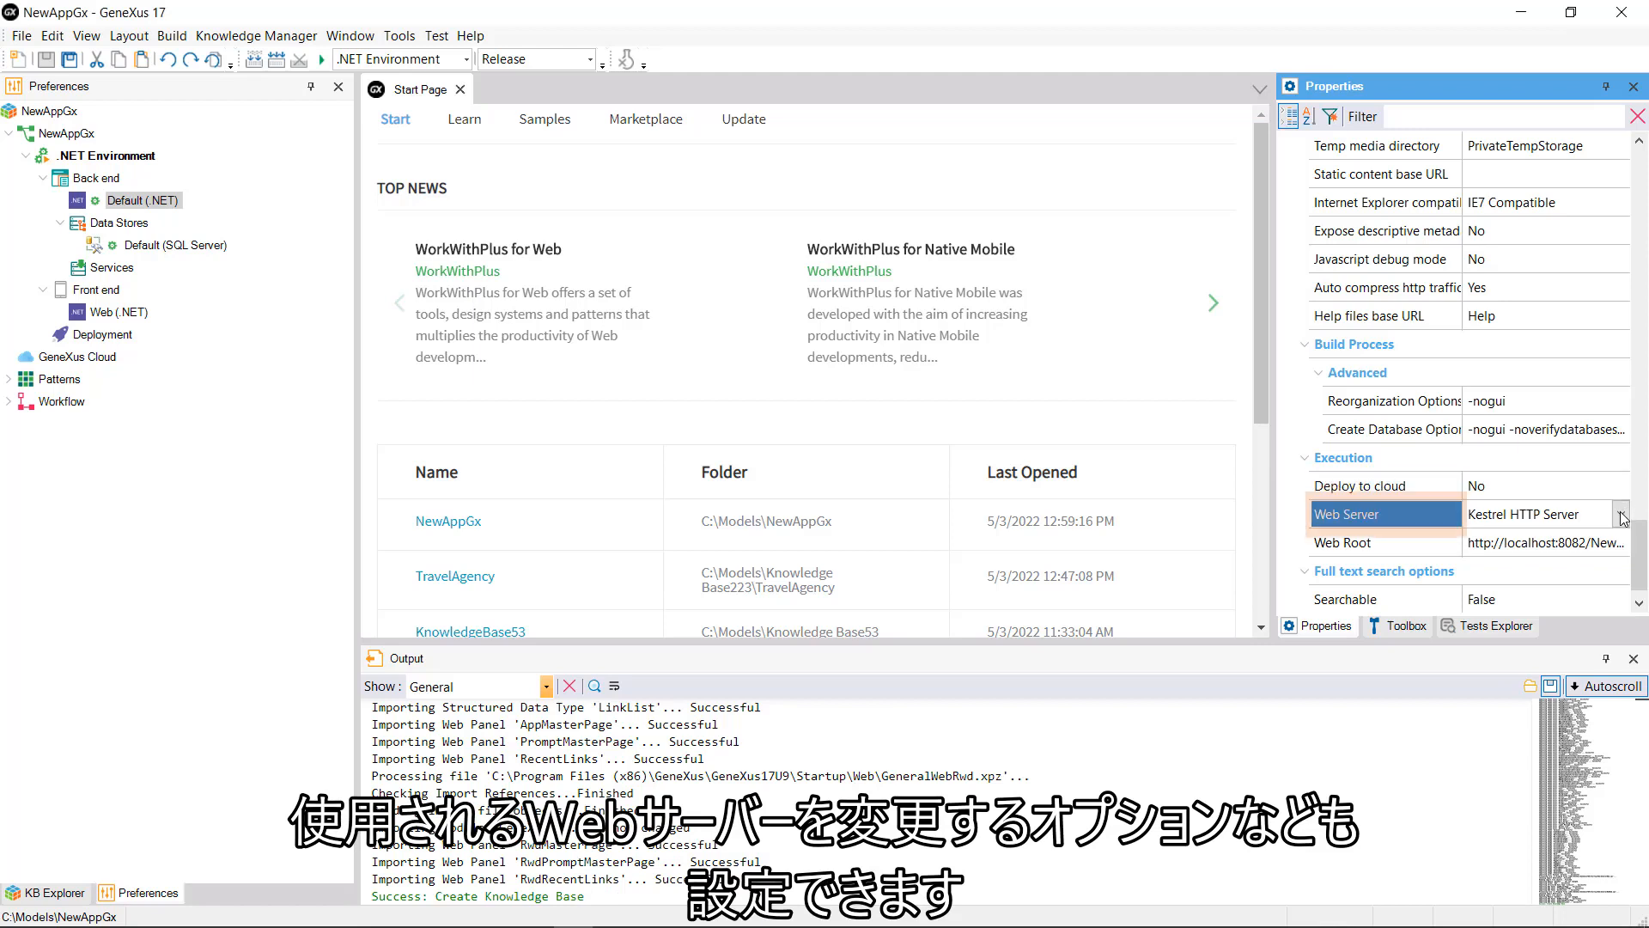
click(1623, 514)
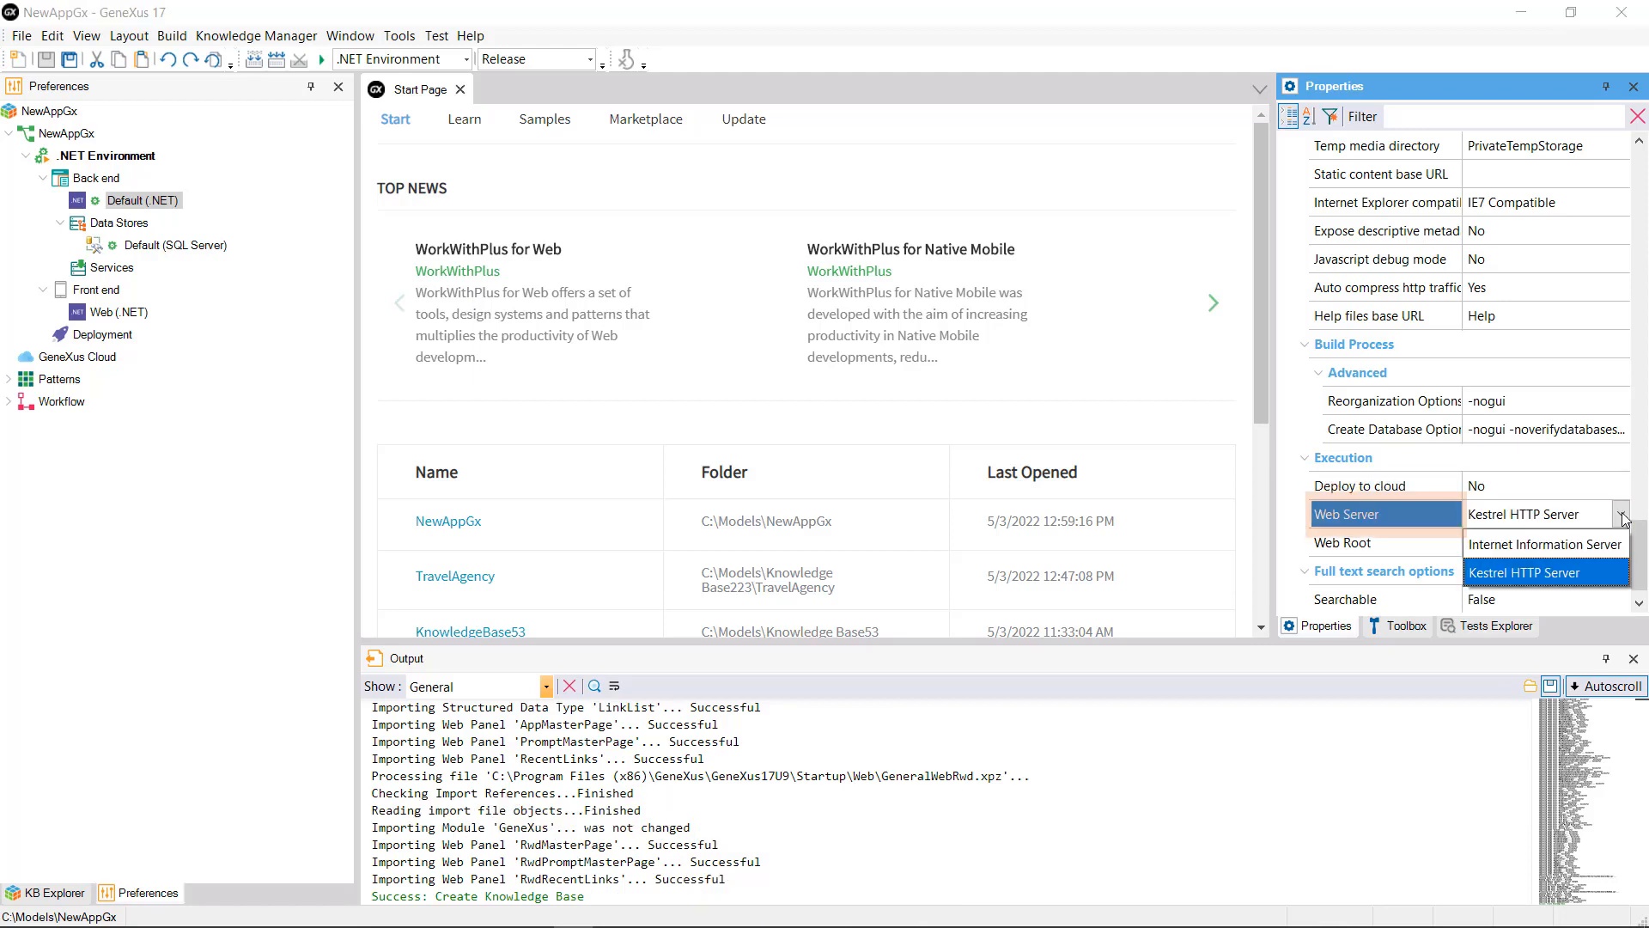
click(1623, 516)
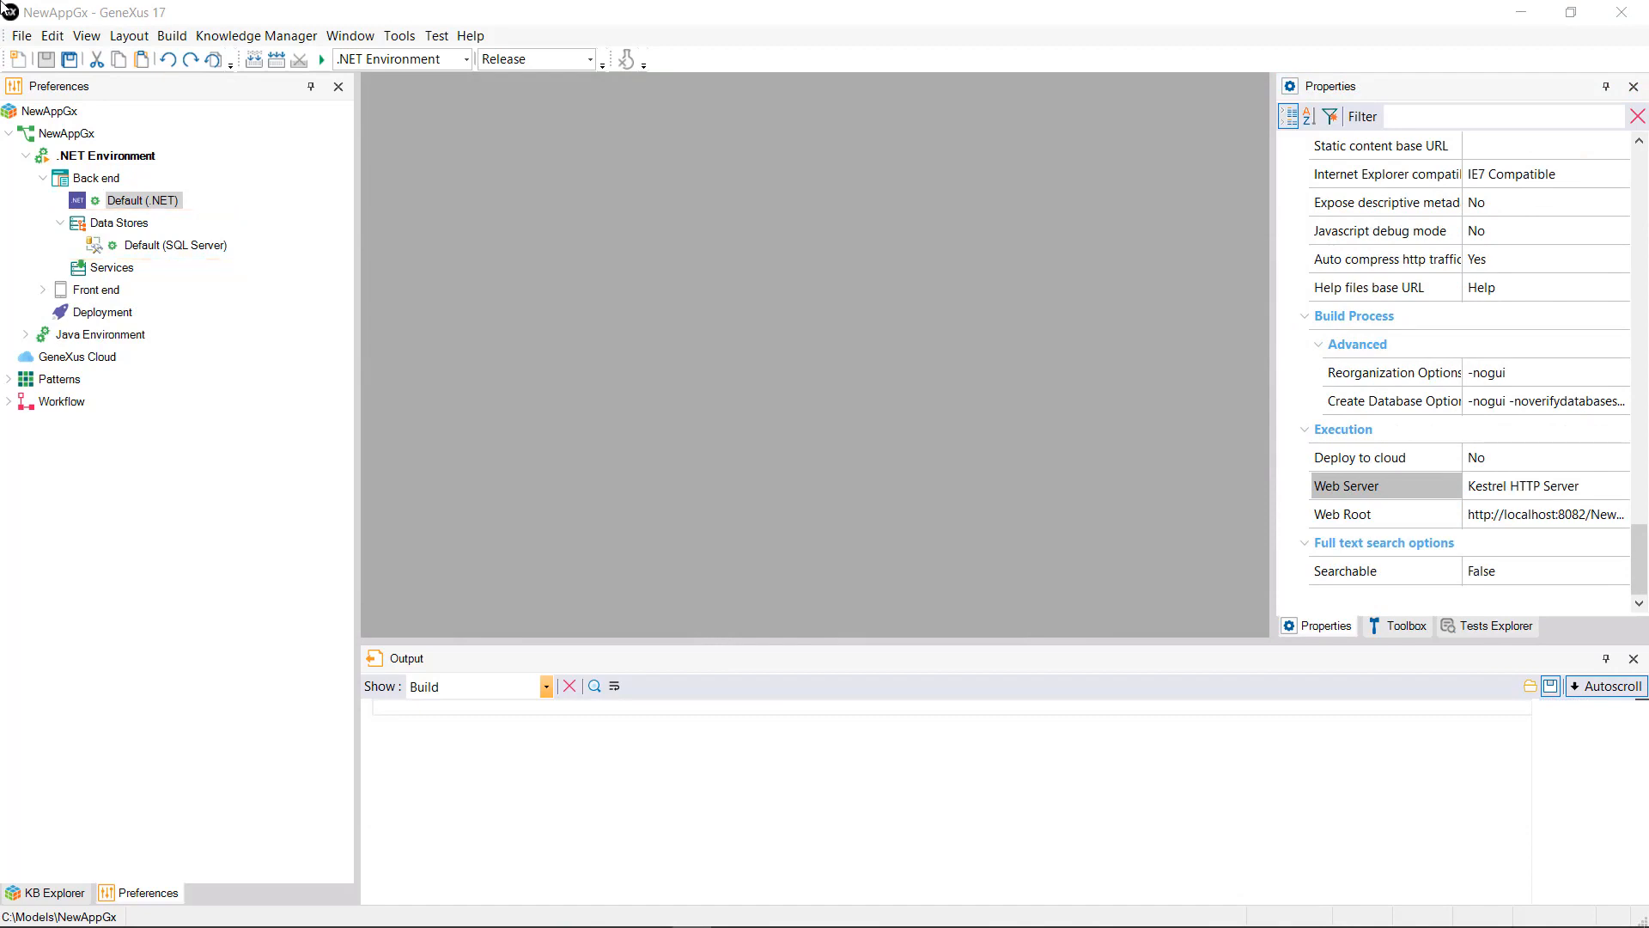
click(176, 245)
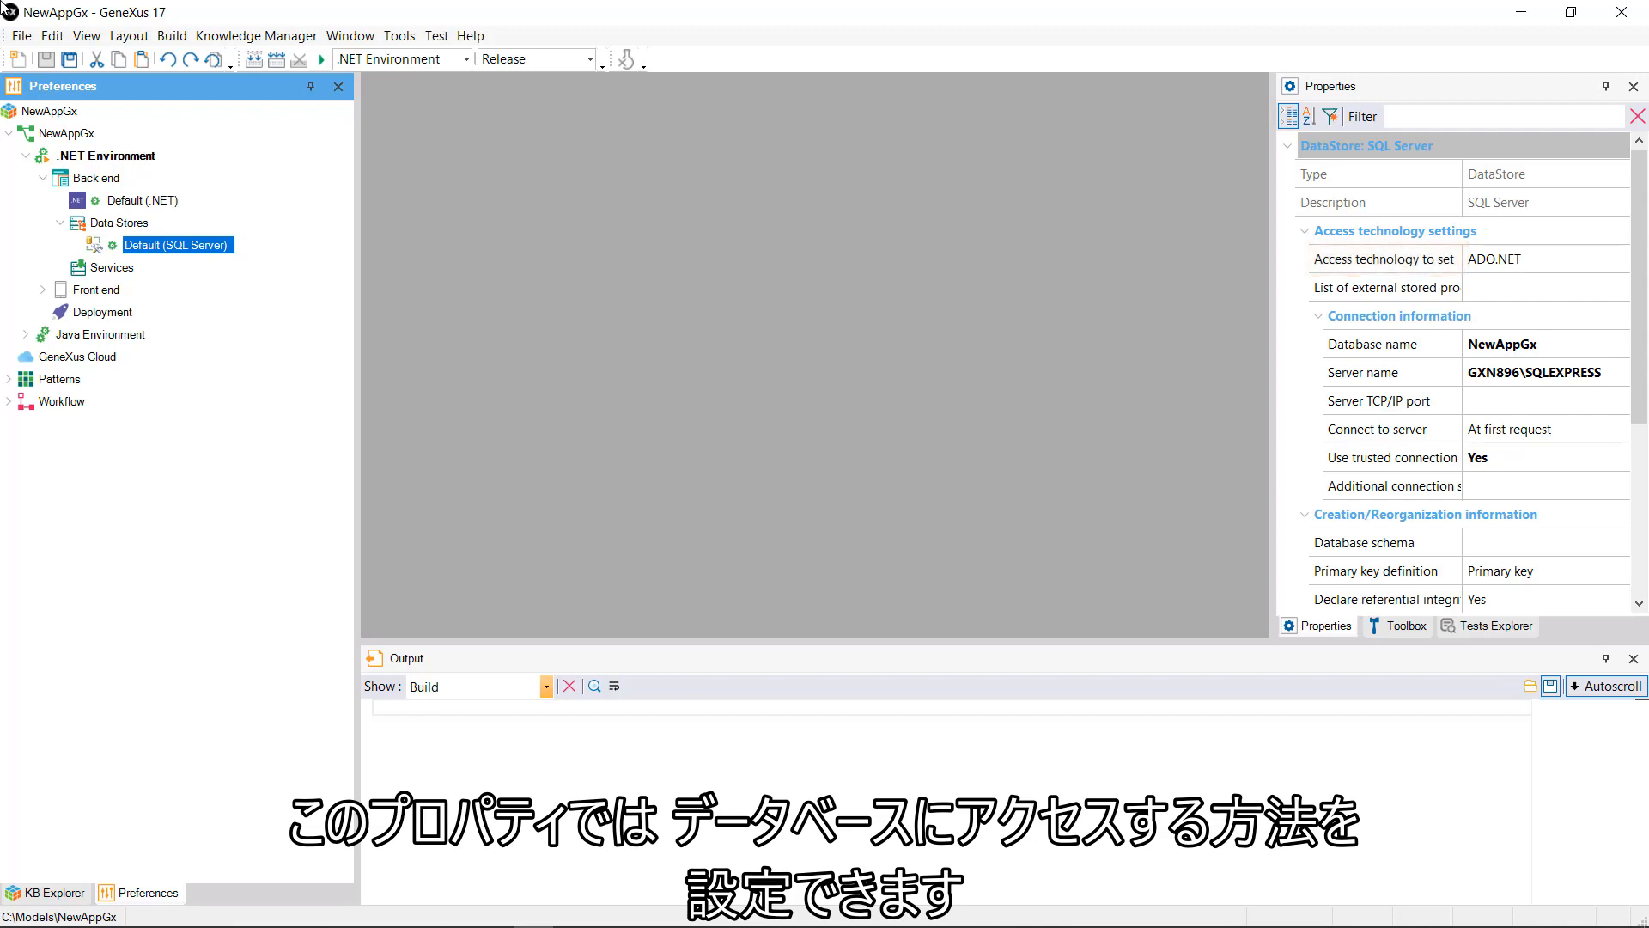
click(1545, 259)
click(1621, 258)
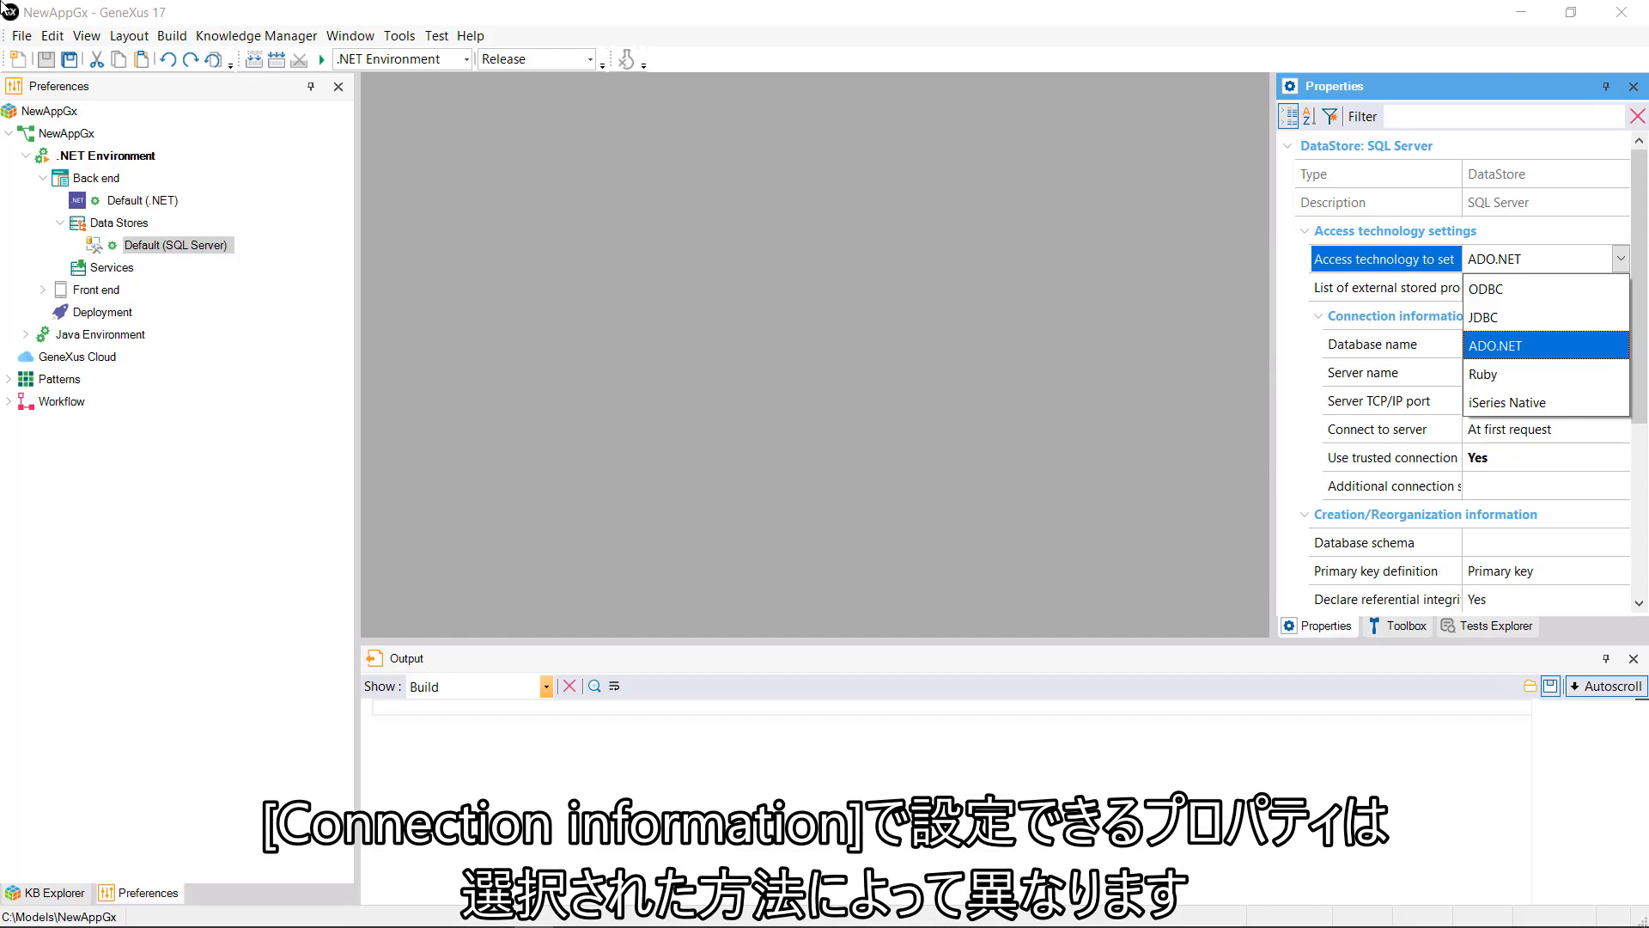
key(Escape)
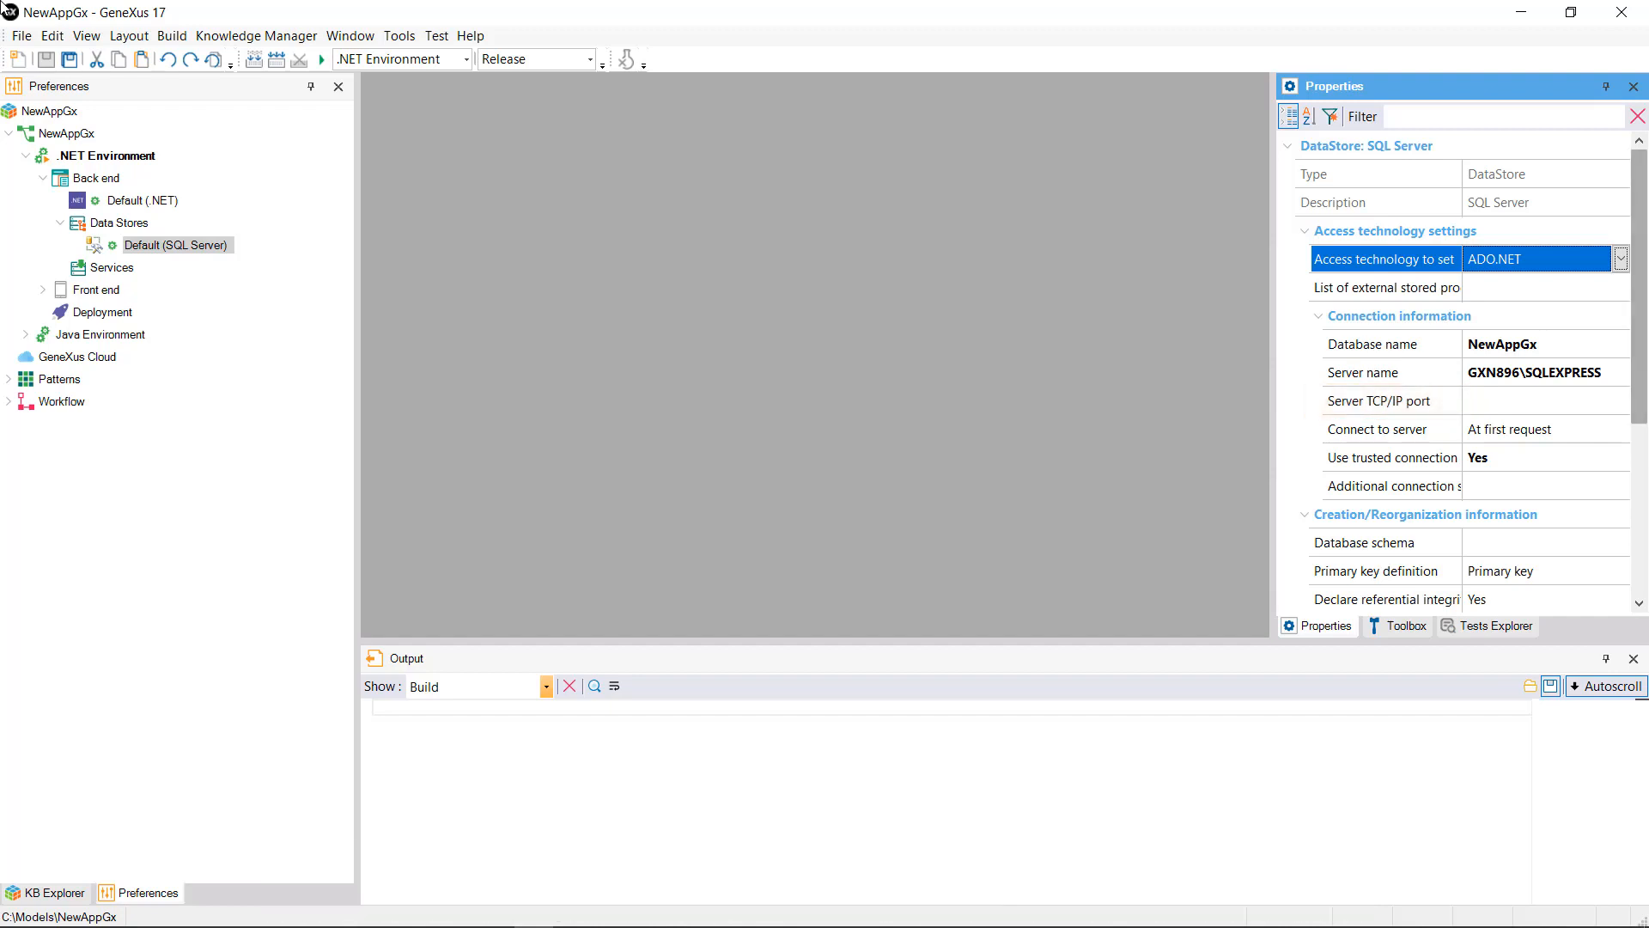
click(1378, 429)
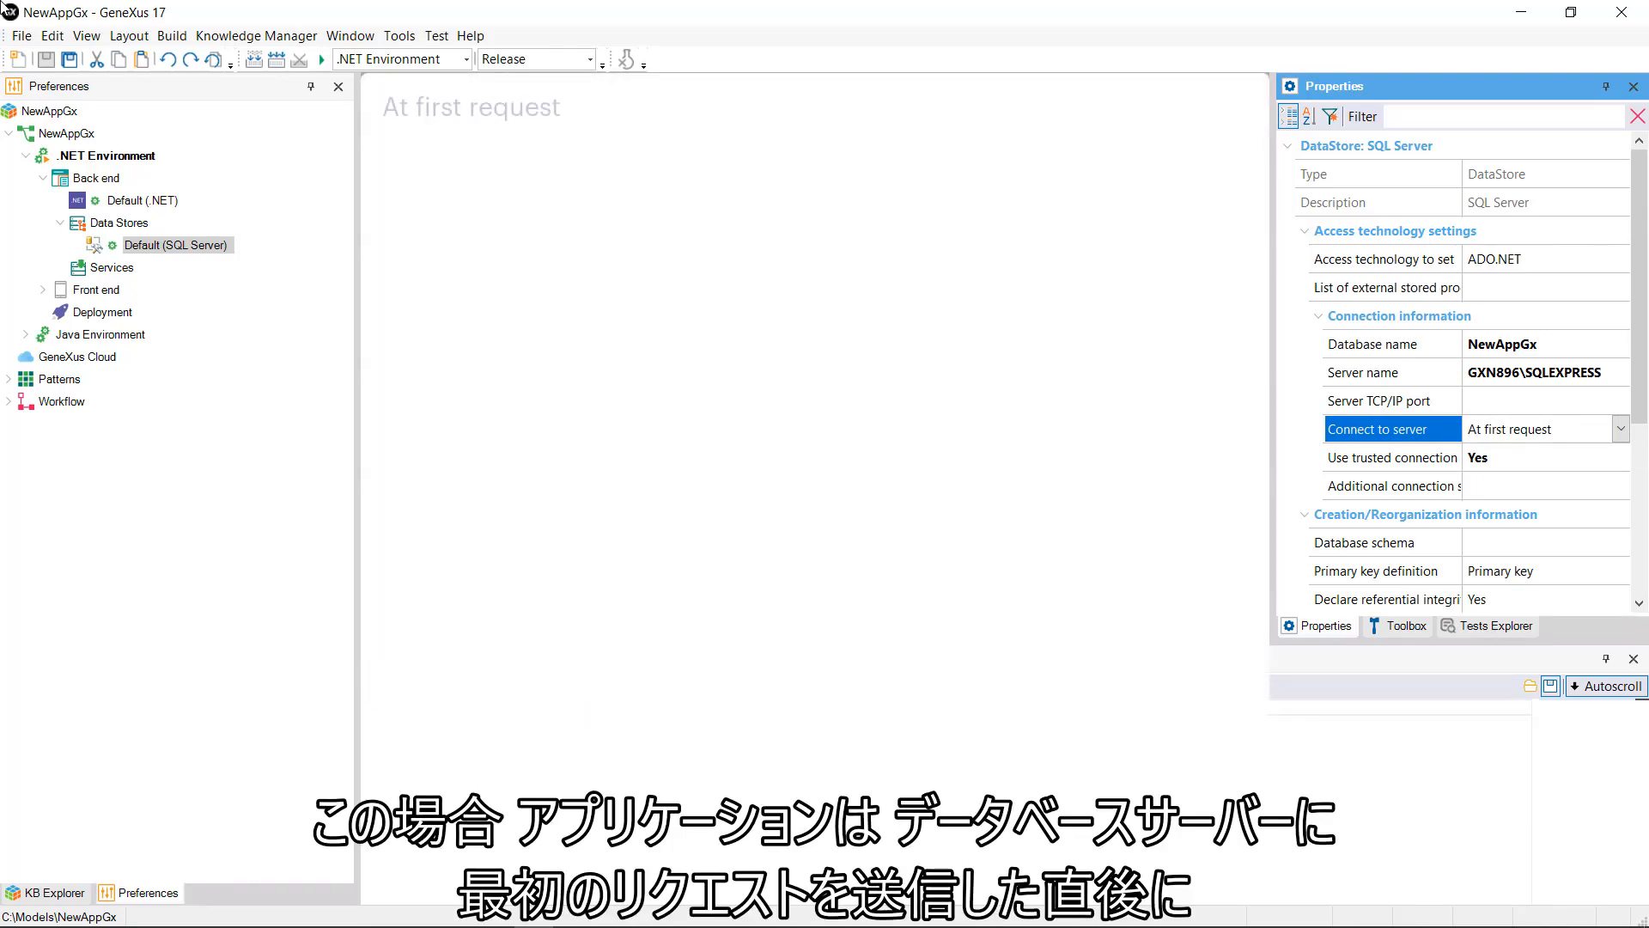
key(alt+Down)
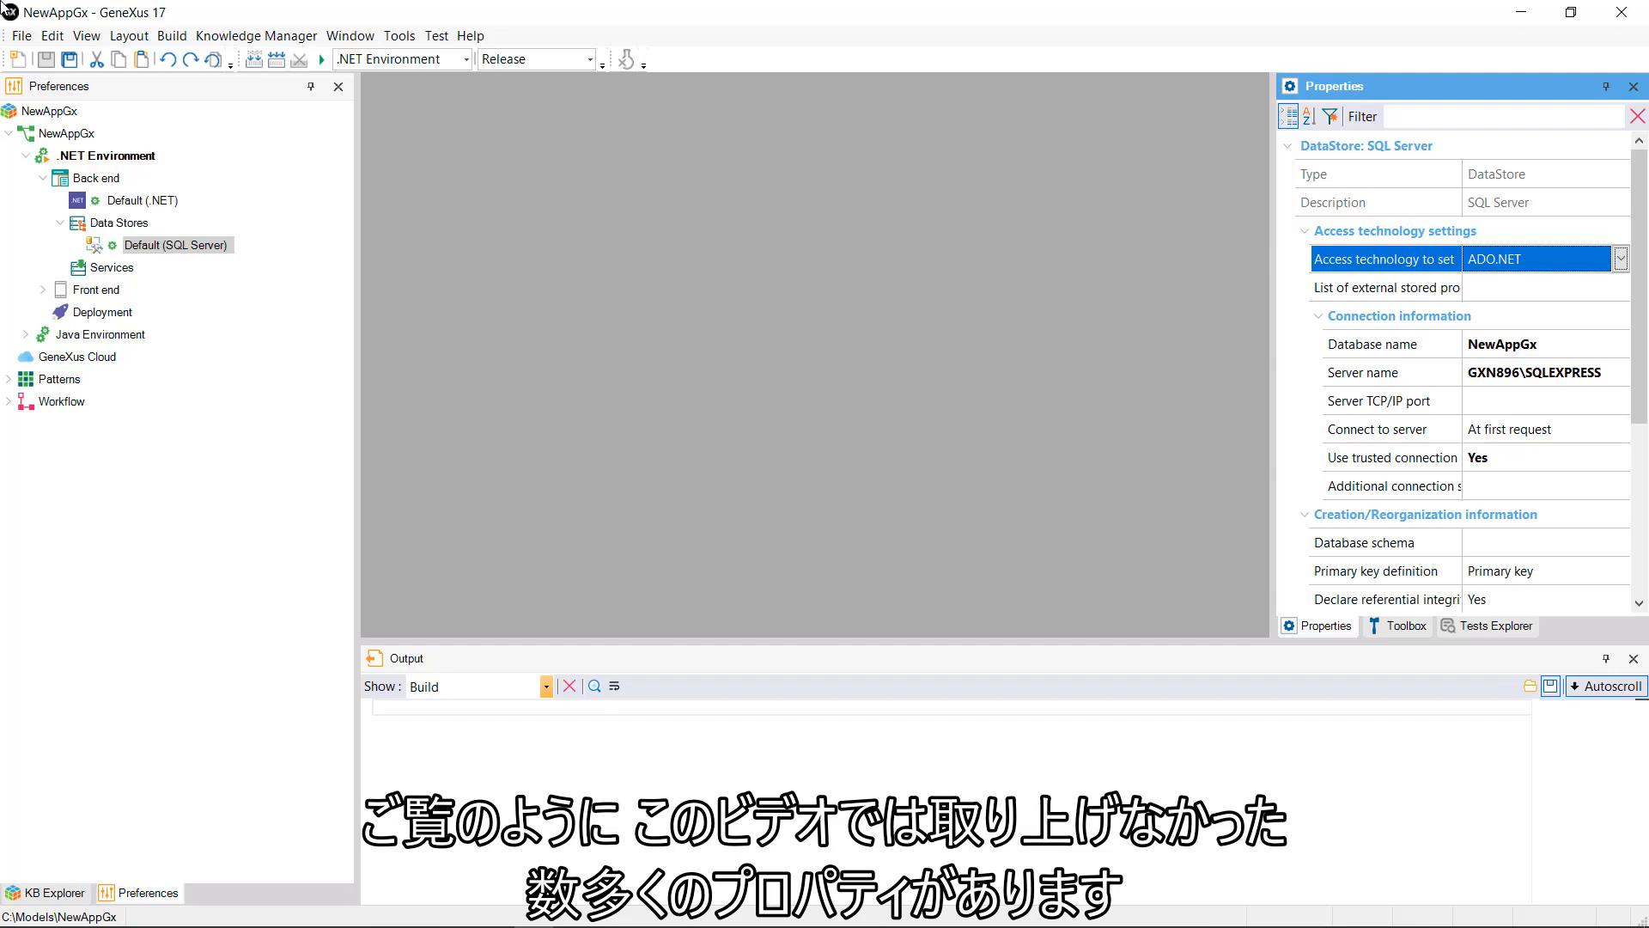
click(1367, 571)
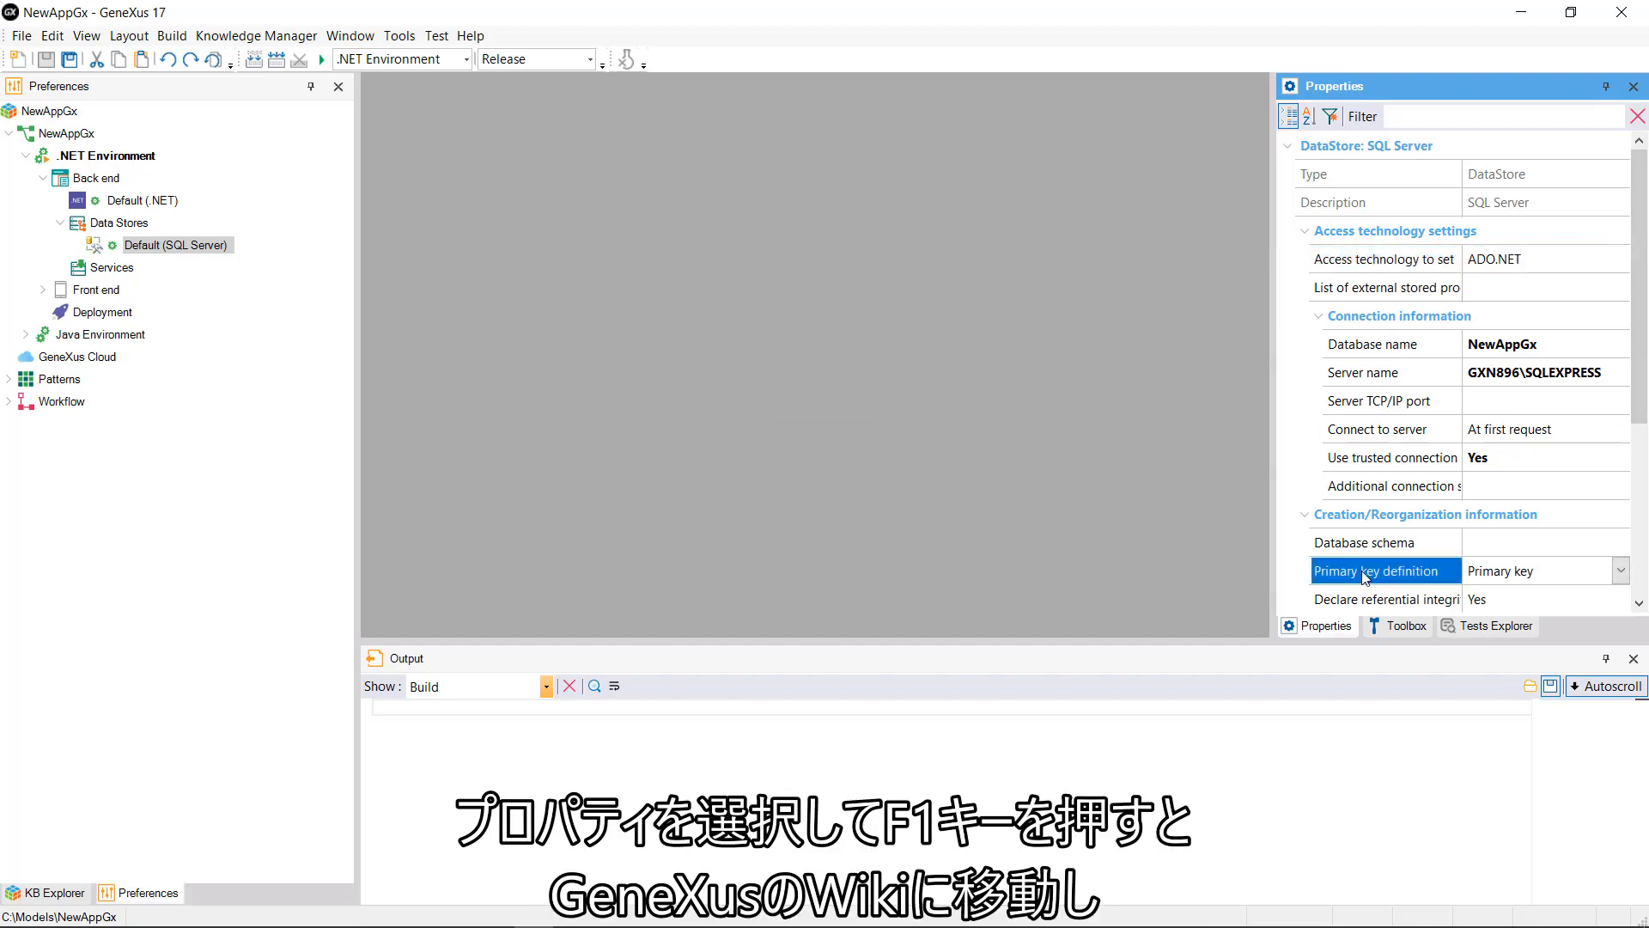
key(F1)
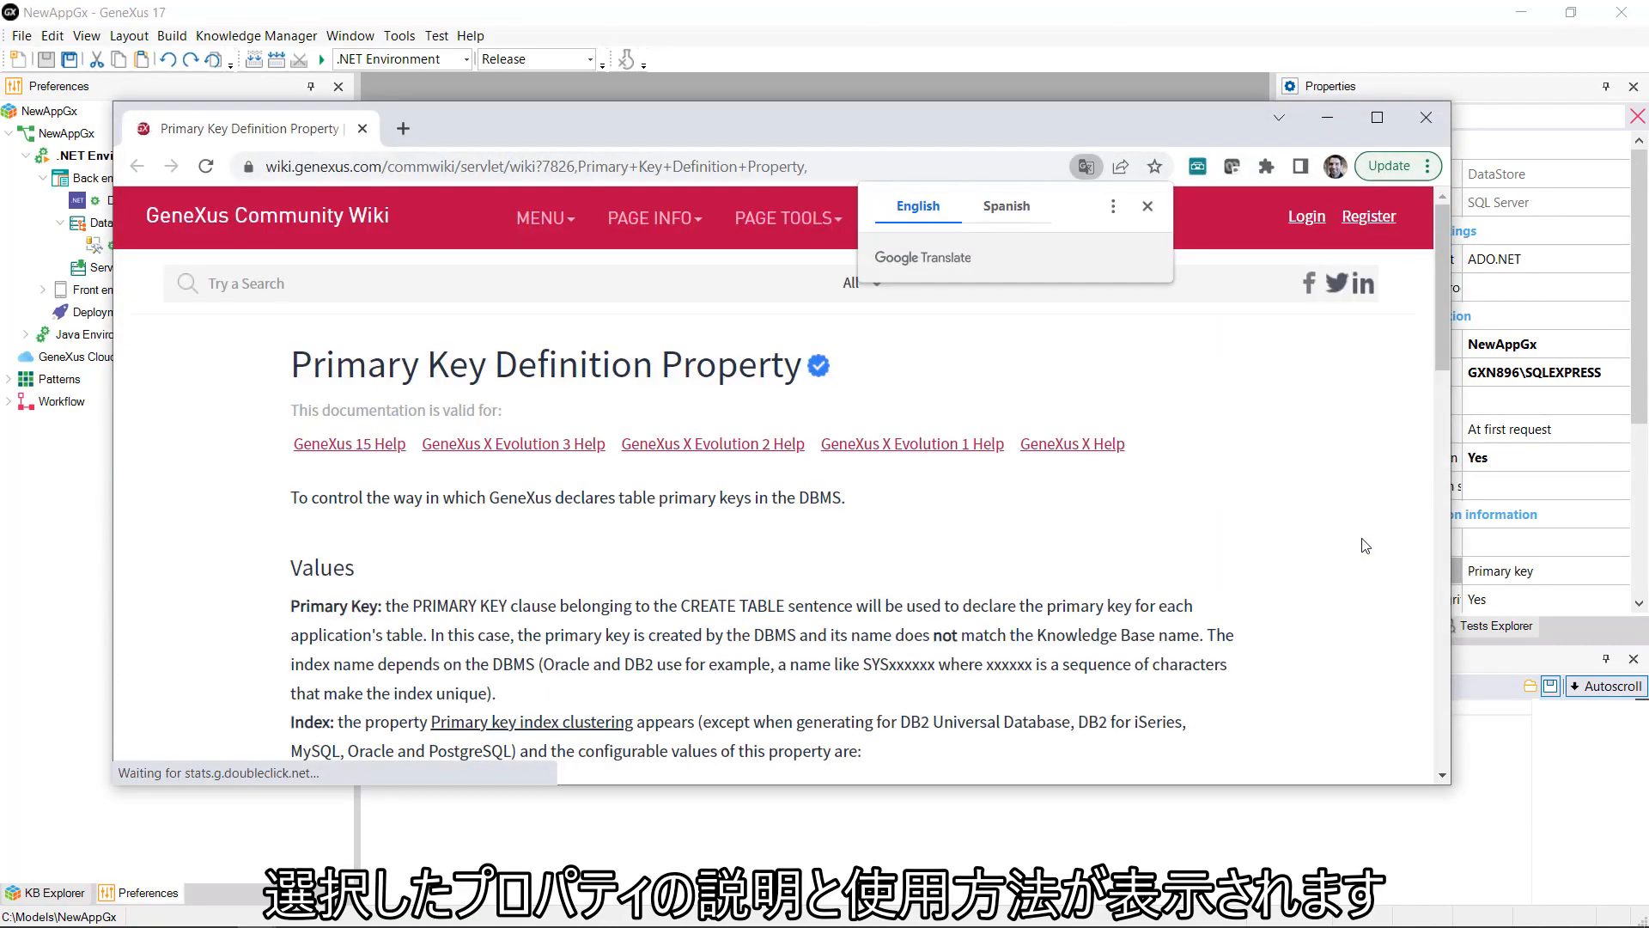
click(1147, 208)
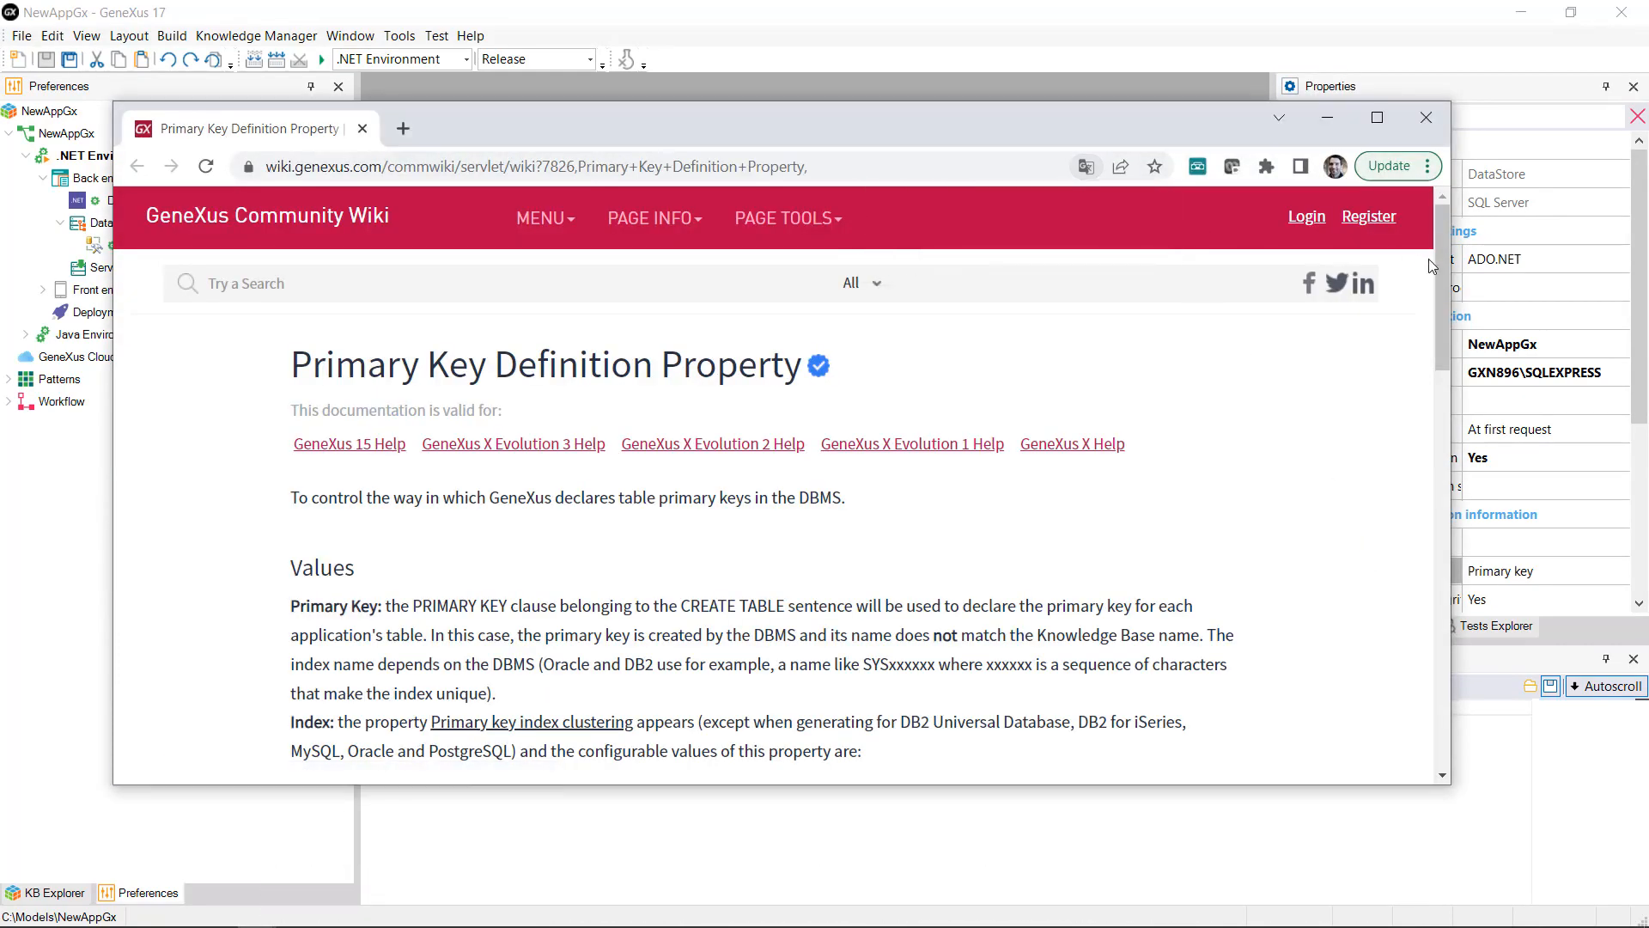
drag(1440, 265, 1409, 296)
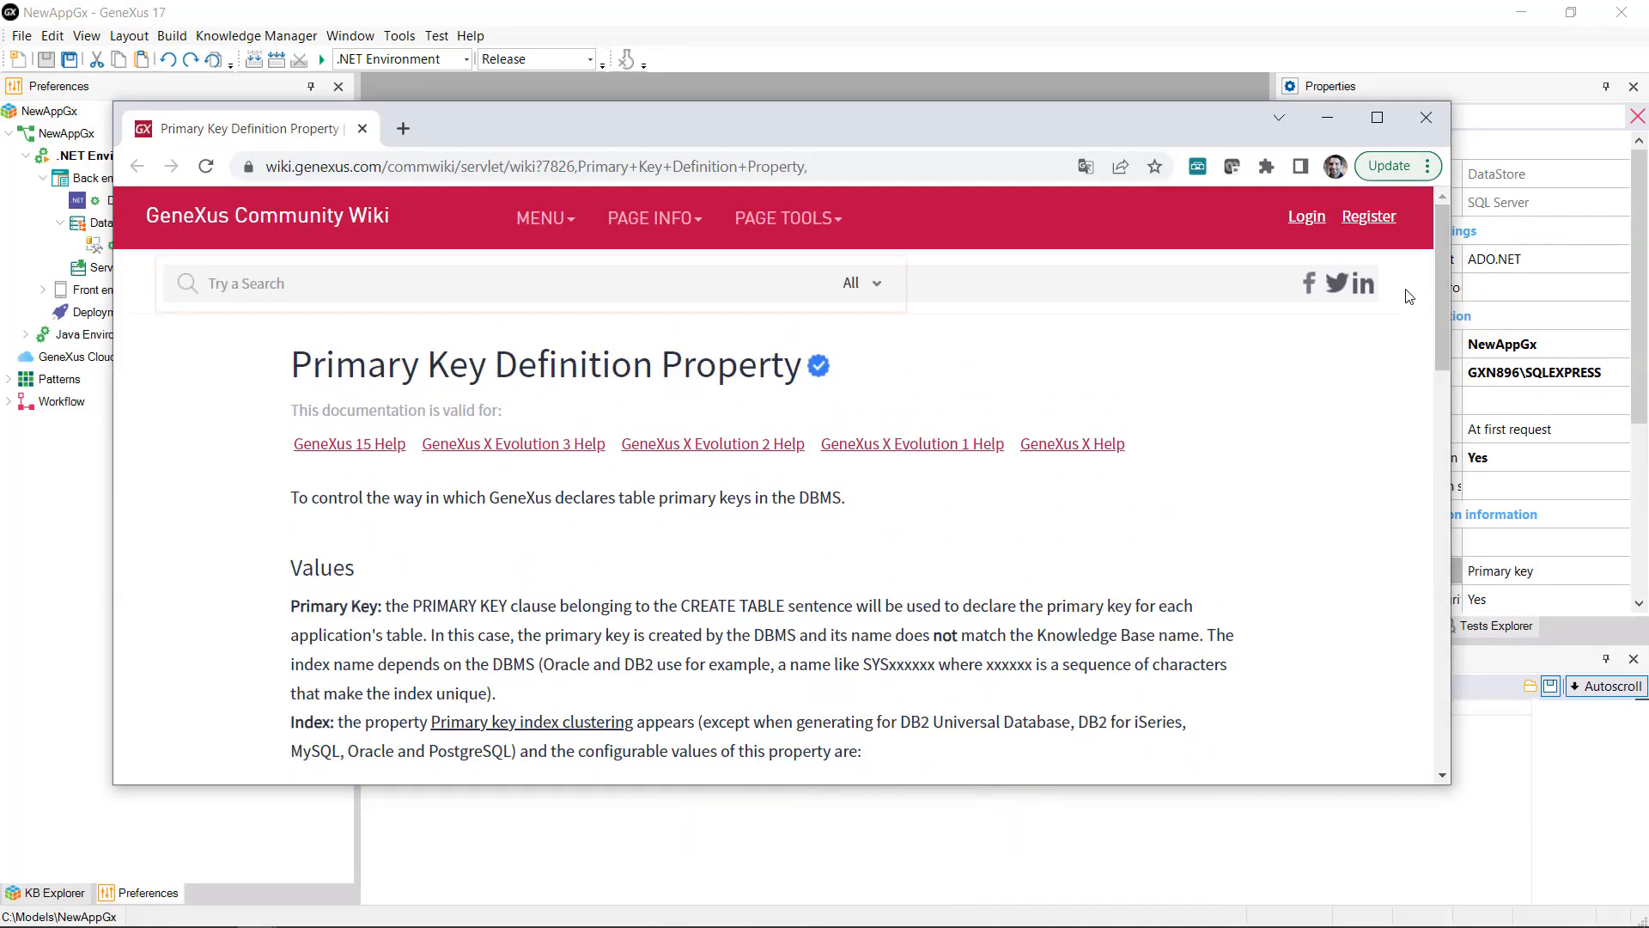
click(1422, 118)
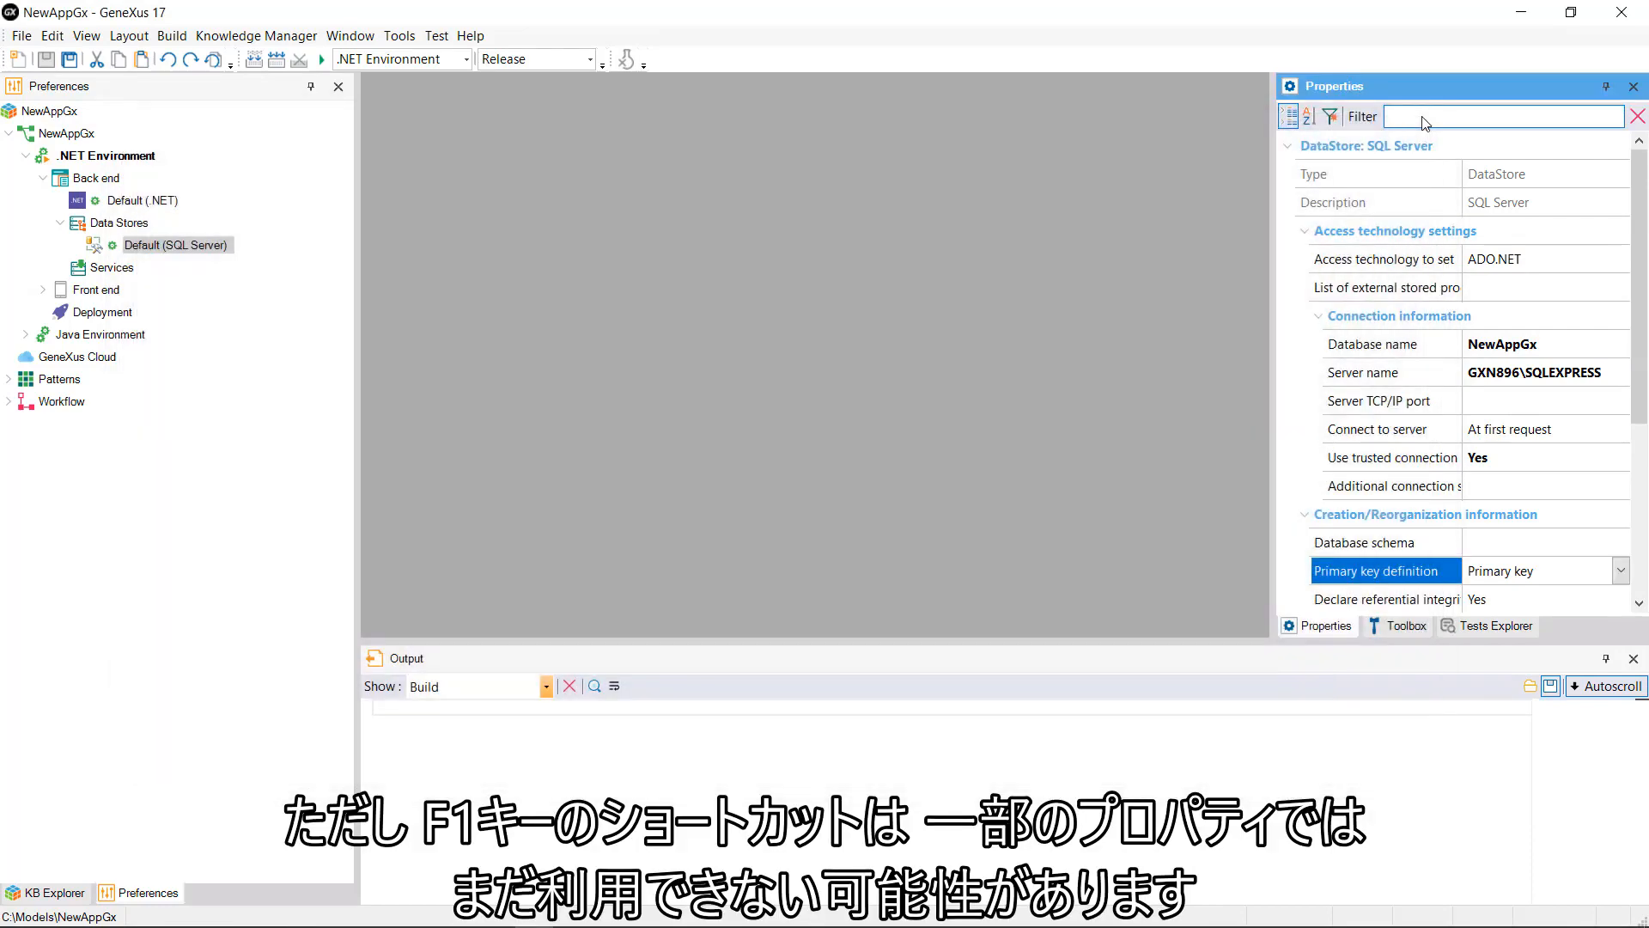